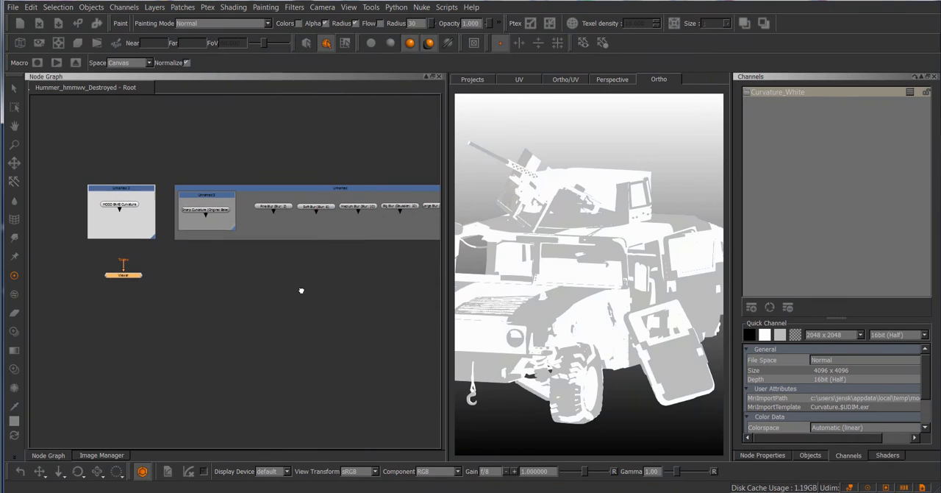
Add a Mask from Curvature node to the node graph in the empty area below the curvature and blur nodes
{"action": "right_click", "coordinate": [186, 269]}
{"action": "mouse_move", "coordinate": [234, 333]}
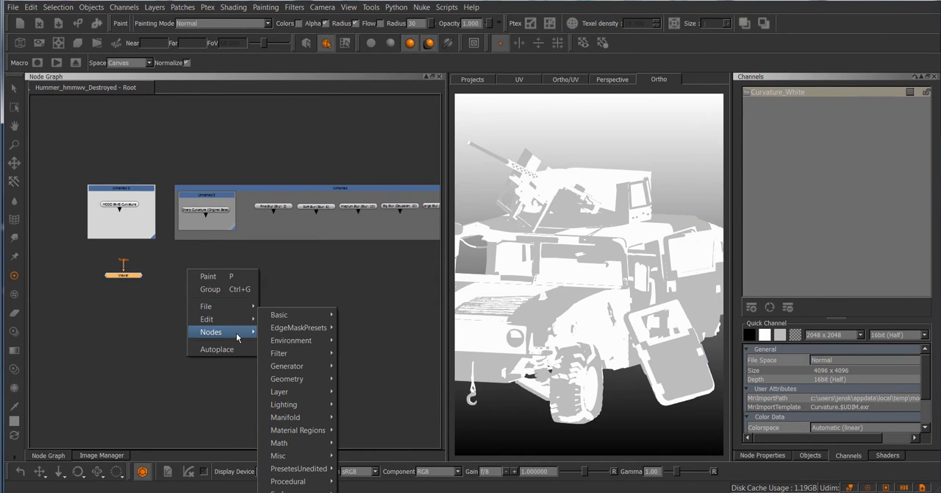
{"action": "mouse_move", "coordinate": [299, 354]}
{"action": "mouse_move", "coordinate": [302, 391]}
{"action": "mouse_move", "coordinate": [379, 432]}
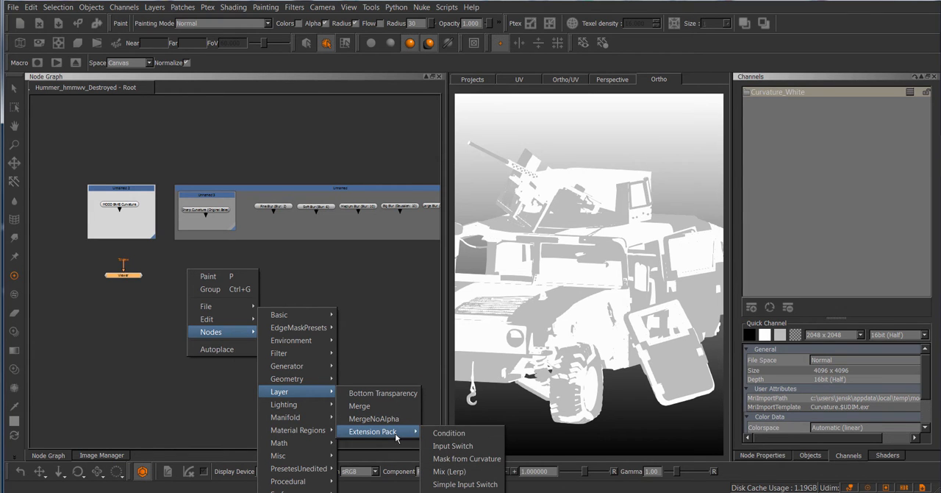
{"action": "left_click", "coordinate": [471, 458]}
{"action": "middle_click_drag", "start_coordinate": [244, 303], "coordinate": [297, 284]}
{"action": "scroll", "coordinate": [267, 324], "scroll_direction": "up", "scroll_amount": 4}
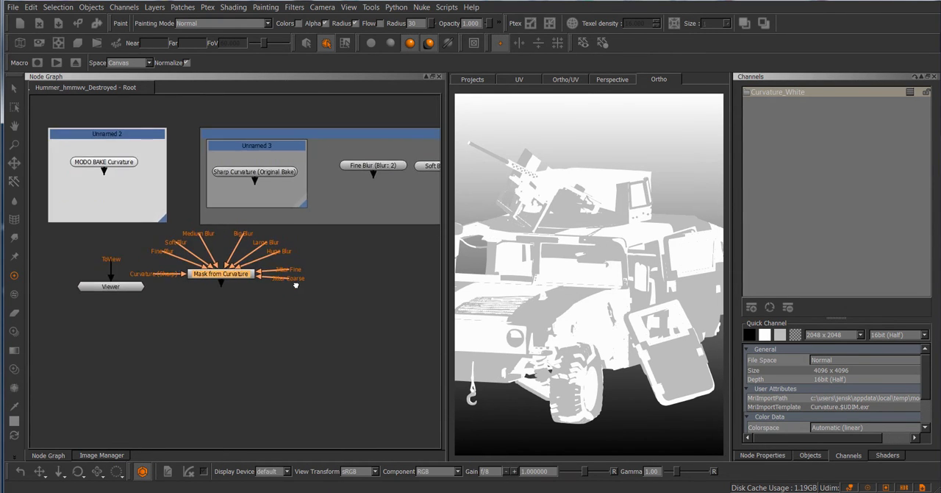
{"action": "scroll", "coordinate": [242, 281], "scroll_direction": "up", "scroll_amount": 1}
{"action": "left_click_drag", "start_coordinate": [239, 282], "coordinate": [309, 307]}
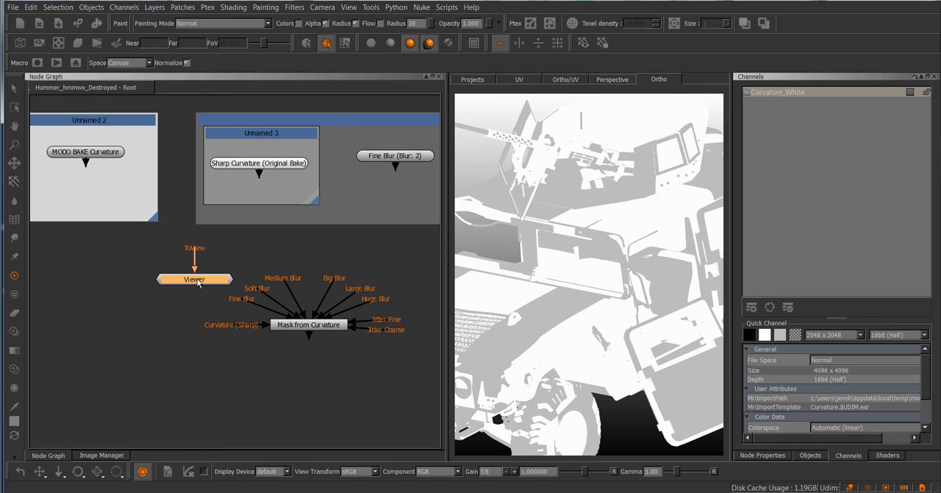
View the Sharp Curvature (Original Bake) node on the model, and compare it with the MODO BAKE Curvature node
{"action": "left_click_drag", "start_coordinate": [232, 280], "coordinate": [214, 282]}
{"action": "left_click", "coordinate": [273, 164]}
{"action": "key", "text": "1"}
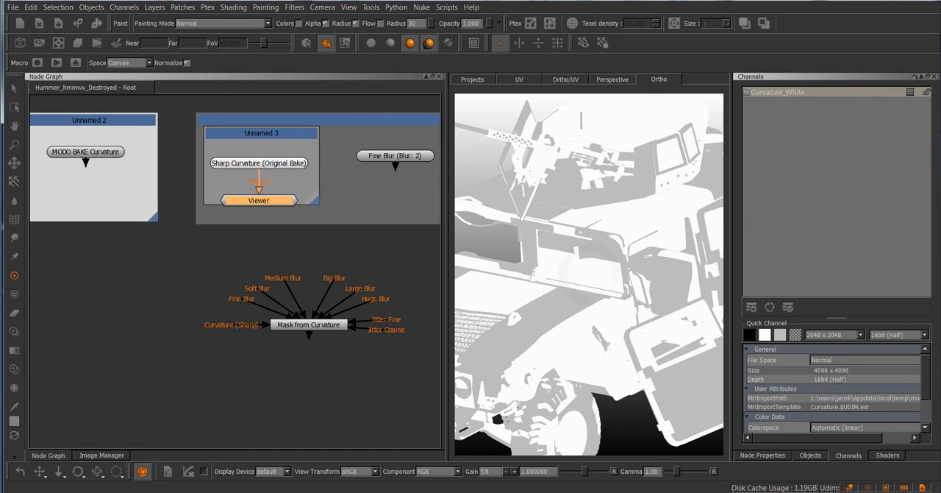
{"action": "scroll", "coordinate": [600, 265], "scroll_direction": "up", "scroll_amount": 3}
{"action": "scroll", "coordinate": [593, 261], "scroll_direction": "down", "scroll_amount": 3}
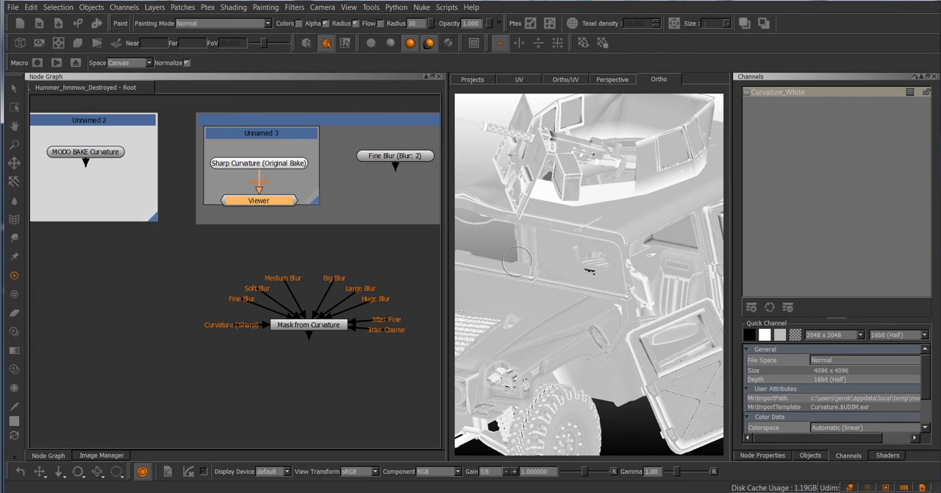
{"action": "middle_click_drag", "start_coordinate": [390, 261], "coordinate": [389, 262]}
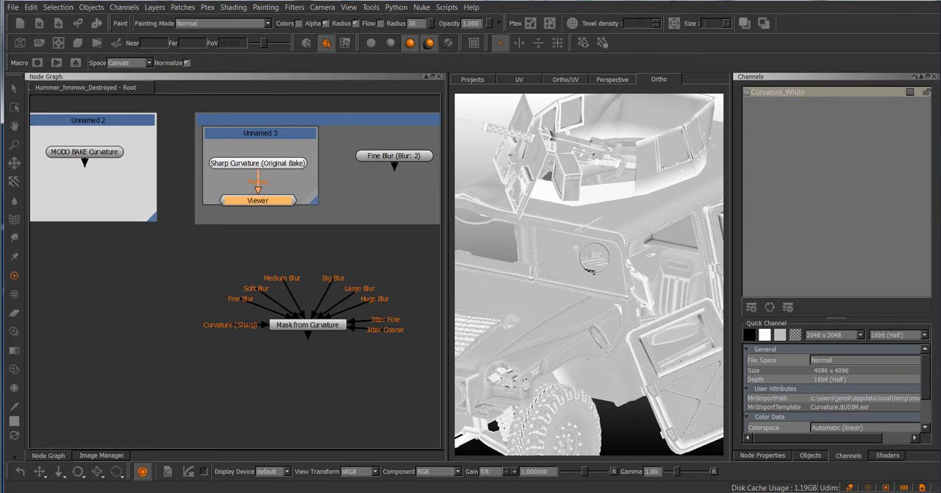
{"action": "middle_click_drag", "start_coordinate": [311, 252], "coordinate": [311, 246]}
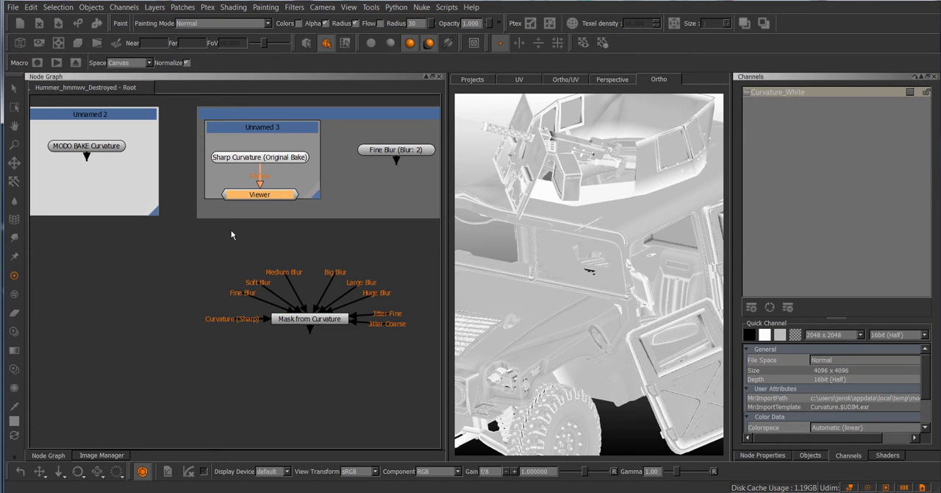
{"action": "left_click", "coordinate": [116, 150]}
{"action": "key", "text": "1"}
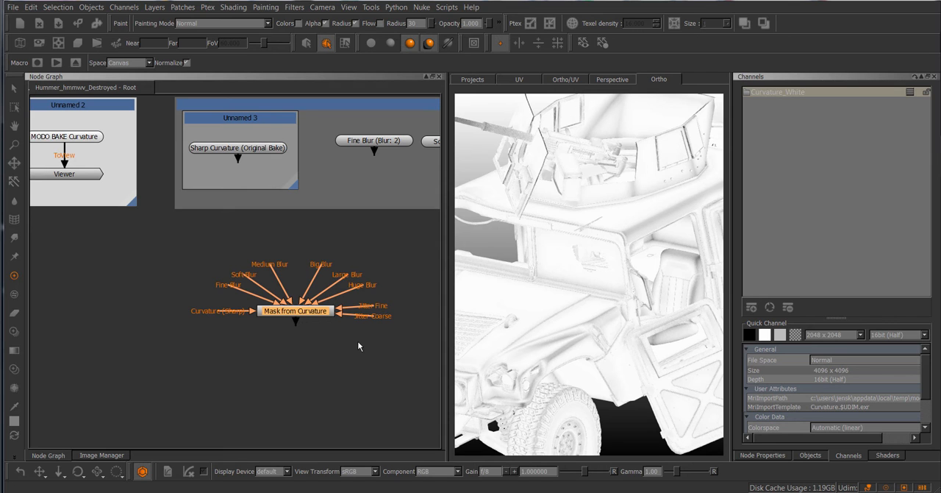
Connect the Curvature (Sharp) input of Mask from Curvature to Sharp Curvature (Original Bake), and place the mask node beneath it
{"action": "middle_click_drag", "start_coordinate": [358, 346], "coordinate": [331, 338]}
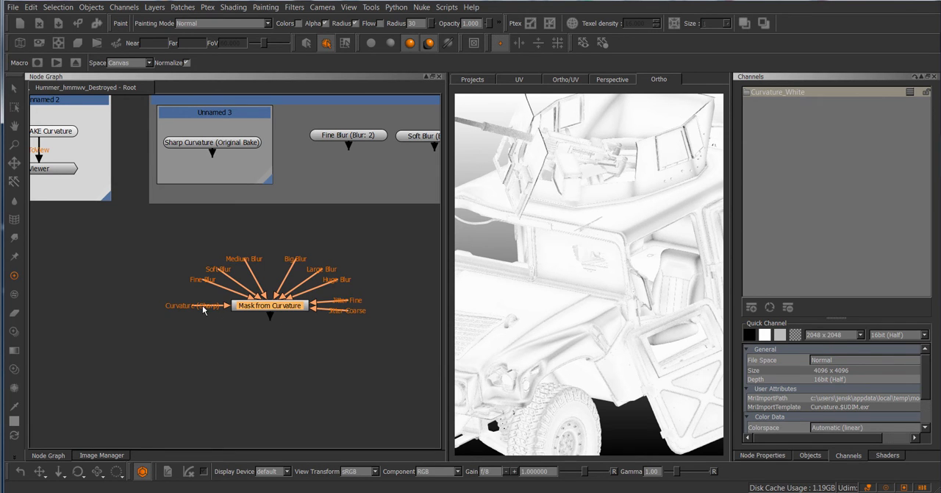
{"action": "left_click_drag", "start_coordinate": [181, 306], "coordinate": [210, 141]}
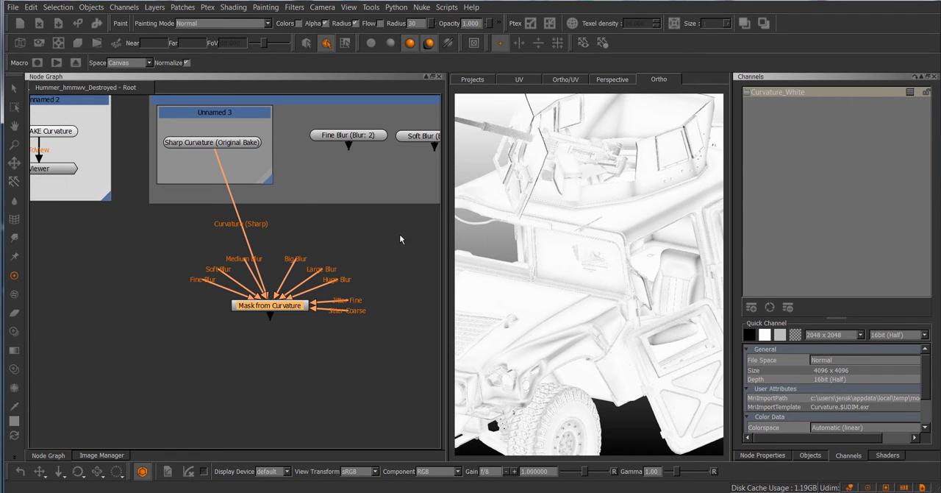
{"action": "left_click_drag", "start_coordinate": [276, 306], "coordinate": [229, 294]}
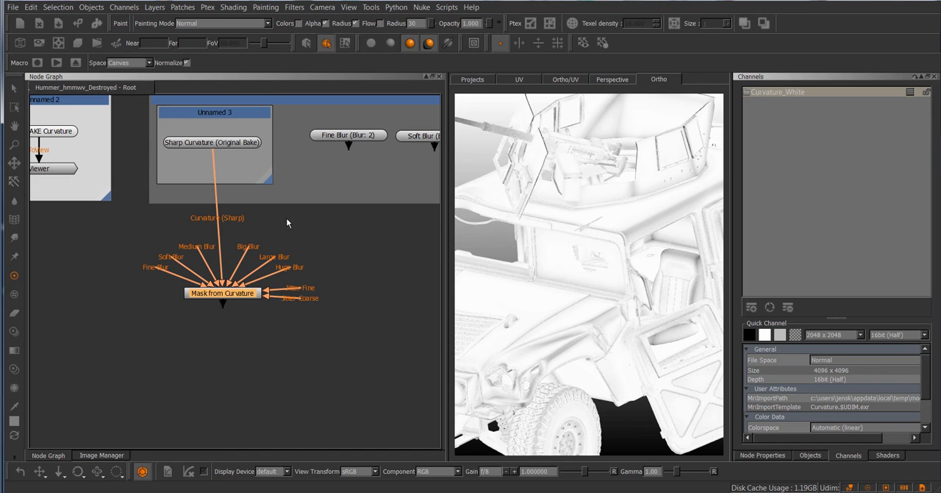
Examine the Blur filter's radius setting for the Fine Blur (Blur: 2) node and close it without applying
{"action": "middle_click_drag", "start_coordinate": [309, 235], "coordinate": [257, 261]}
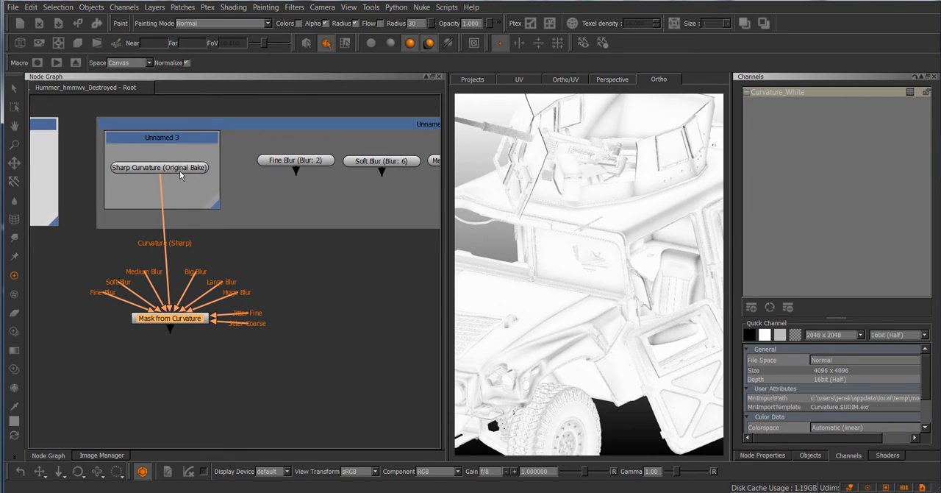
{"action": "middle_click_drag", "start_coordinate": [313, 292], "coordinate": [295, 292]}
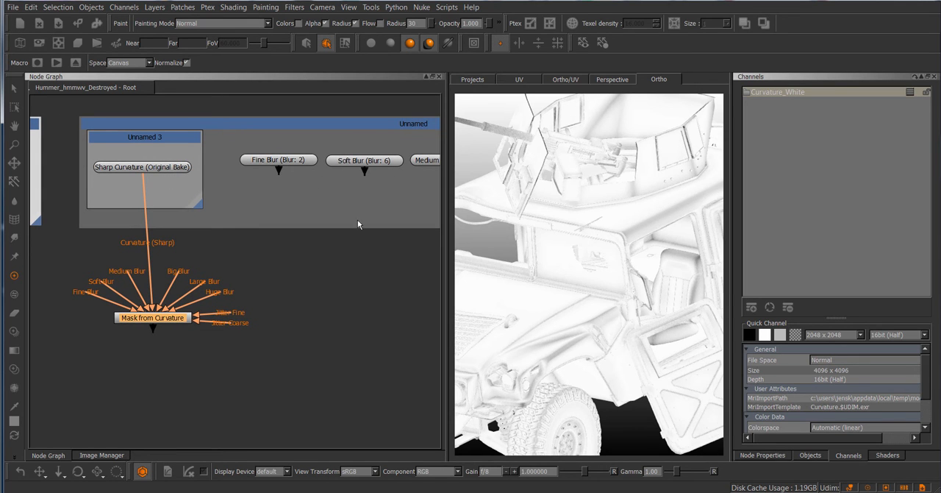
{"action": "middle_click_drag", "start_coordinate": [357, 224], "coordinate": [271, 255]}
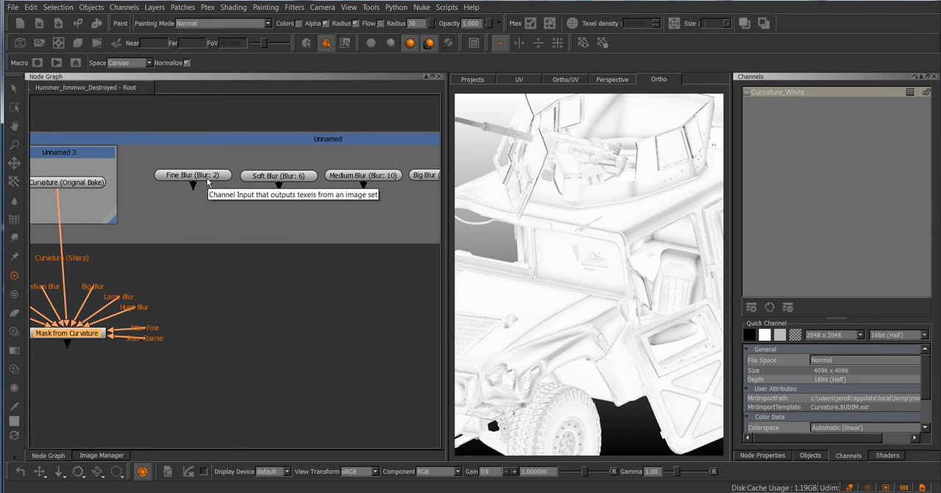
{"action": "middle_click_drag", "start_coordinate": [208, 291], "coordinate": [314, 286]}
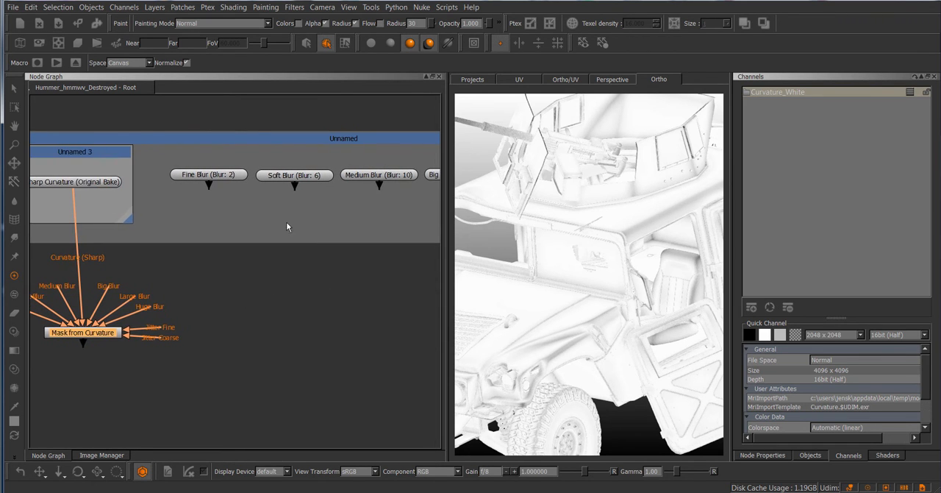
{"action": "left_click", "coordinate": [235, 176]}
{"action": "left_click", "coordinate": [295, 8]}
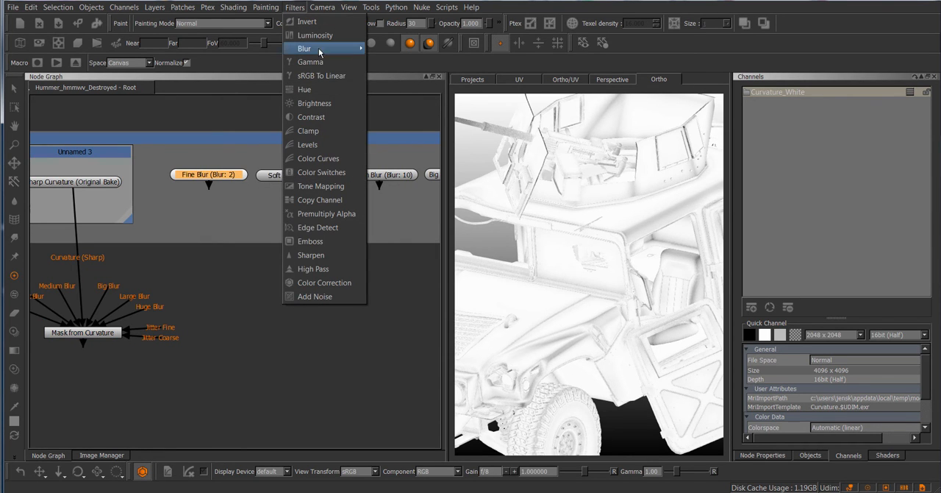
{"action": "mouse_move", "coordinate": [324, 48]}
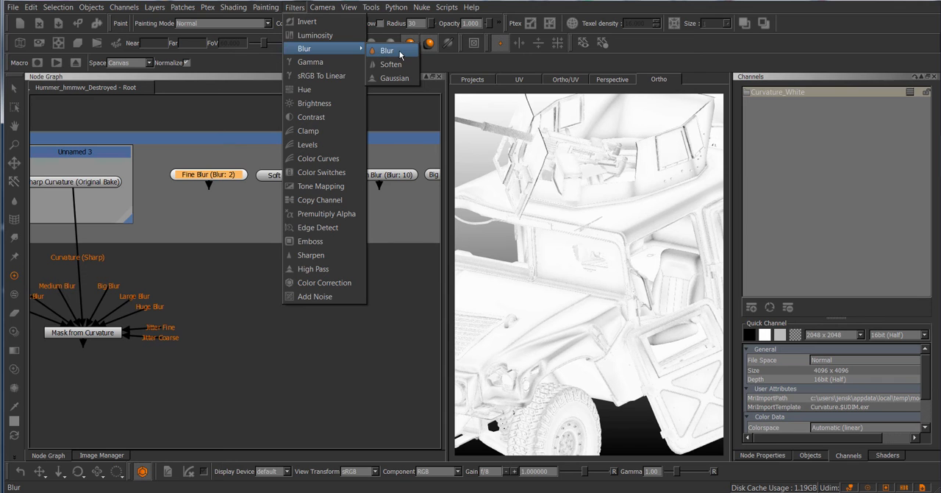
{"action": "left_click", "coordinate": [400, 53]}
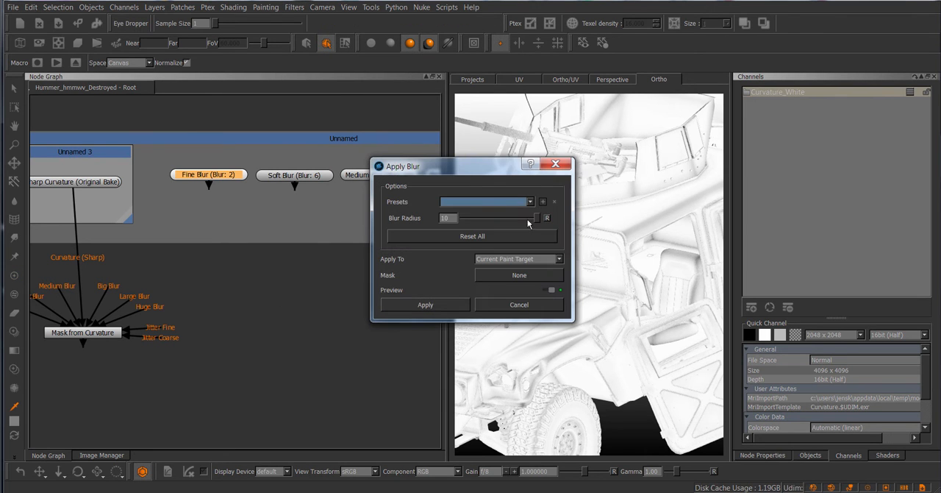
{"action": "left_click", "coordinate": [523, 306]}
Examine the Gaussian blur filter's amount and radius settings and close them without applying
{"action": "middle_click_drag", "start_coordinate": [367, 291], "coordinate": [237, 303]}
{"action": "left_click", "coordinate": [294, 7]}
{"action": "mouse_move", "coordinate": [326, 57]}
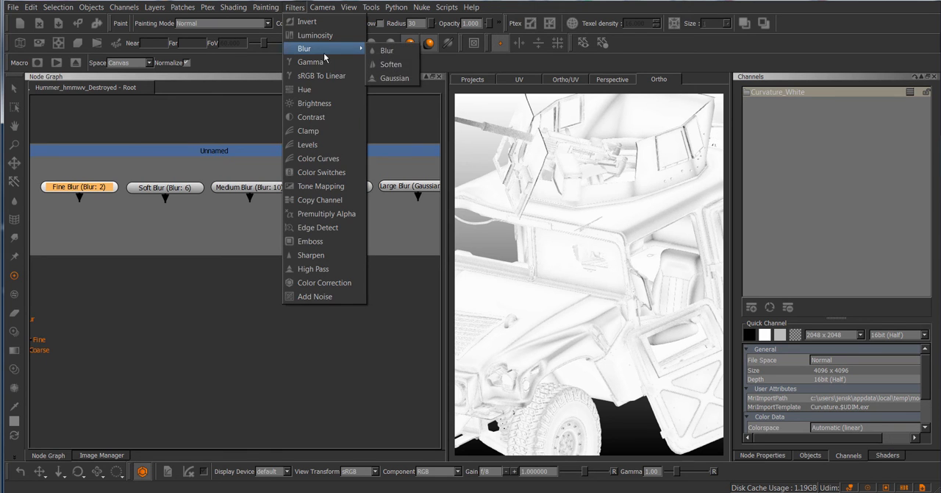
{"action": "left_click", "coordinate": [390, 78]}
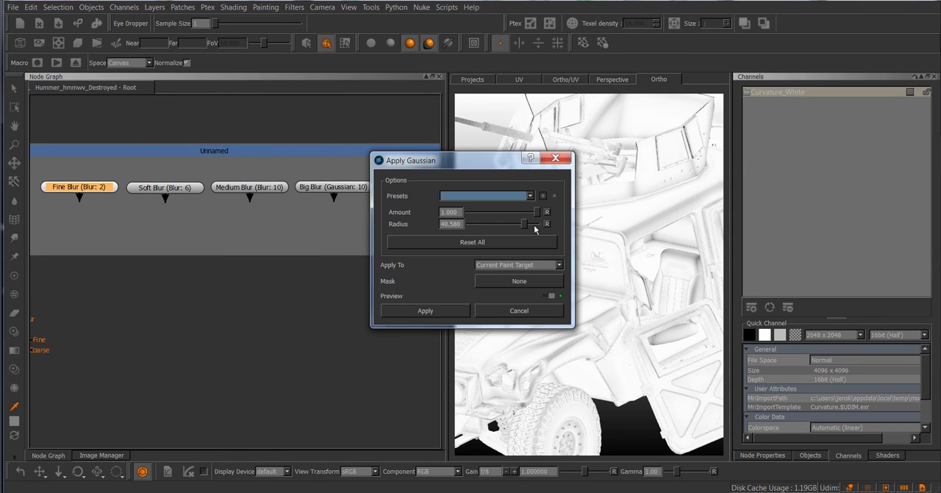
{"action": "left_click", "coordinate": [539, 315]}
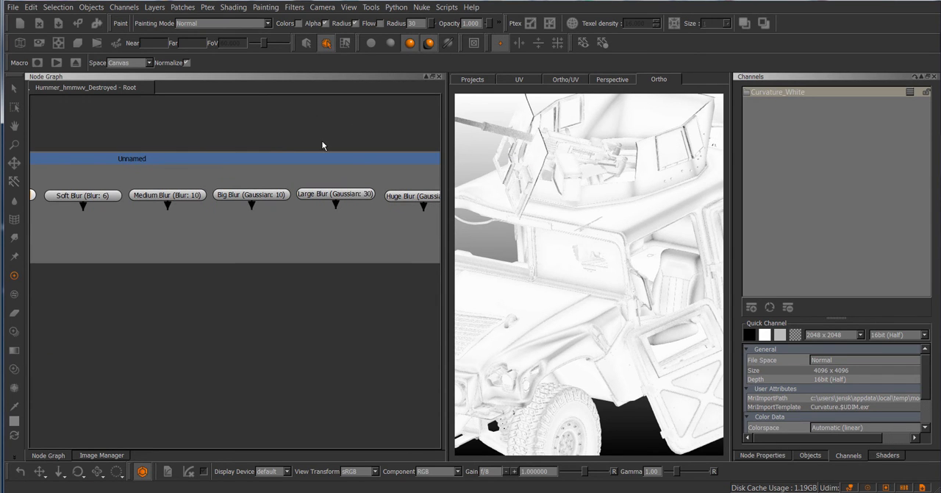
{"action": "left_click", "coordinate": [294, 7]}
{"action": "mouse_move", "coordinate": [323, 48]}
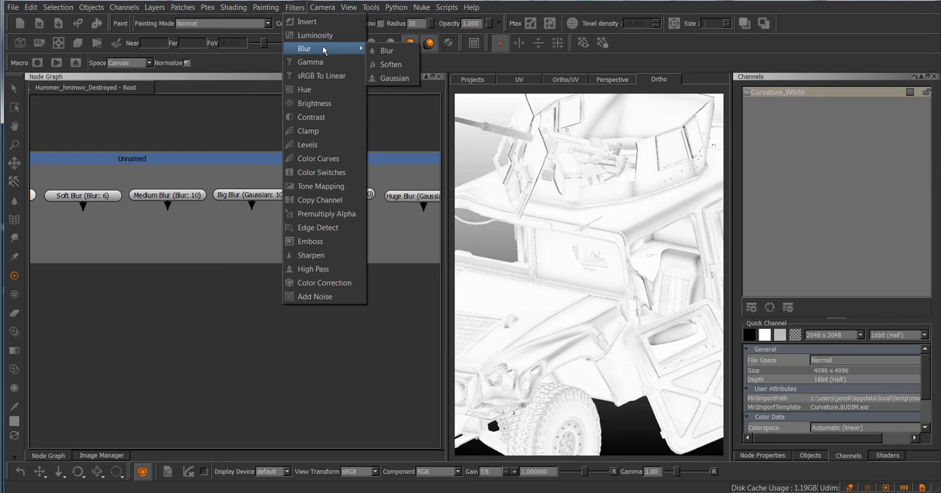
{"action": "left_click", "coordinate": [398, 78]}
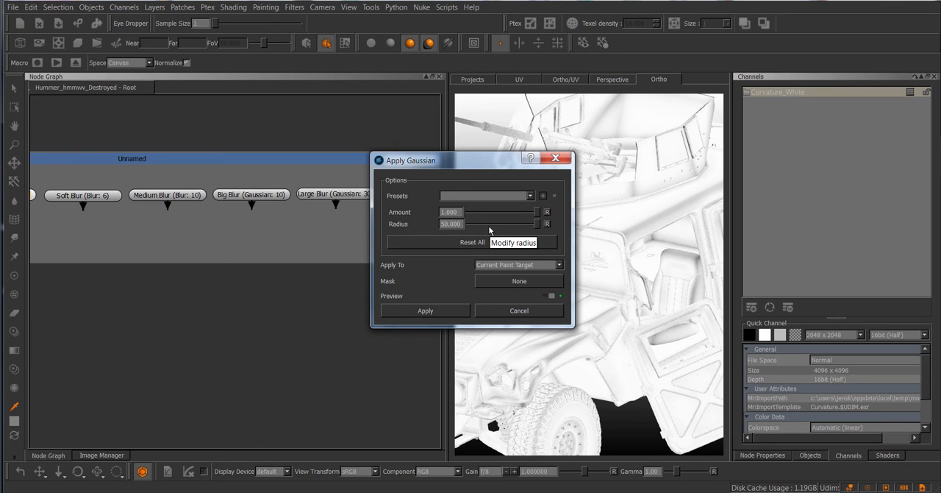
{"action": "left_click", "coordinate": [515, 311]}
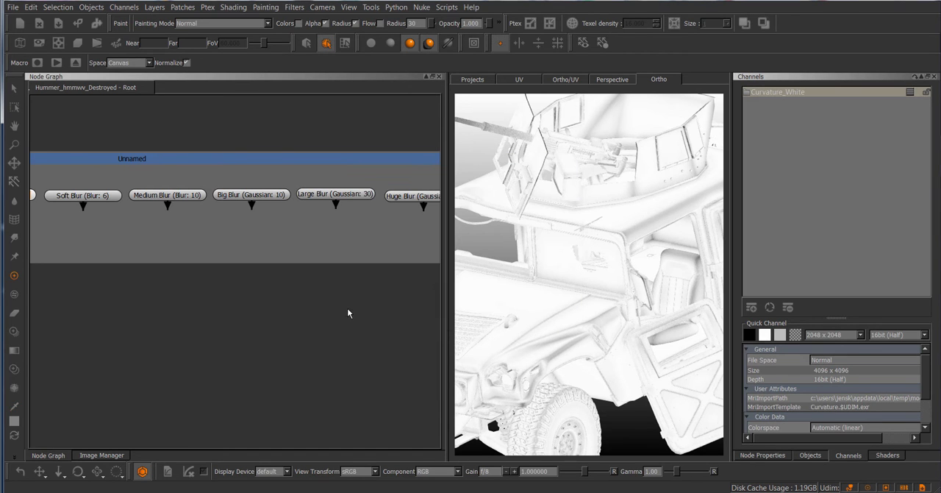
Show the node properties of Large Blur (Gaussian: 30) and check its general size and depth settings
{"action": "middle_click_drag", "start_coordinate": [349, 308], "coordinate": [324, 310]}
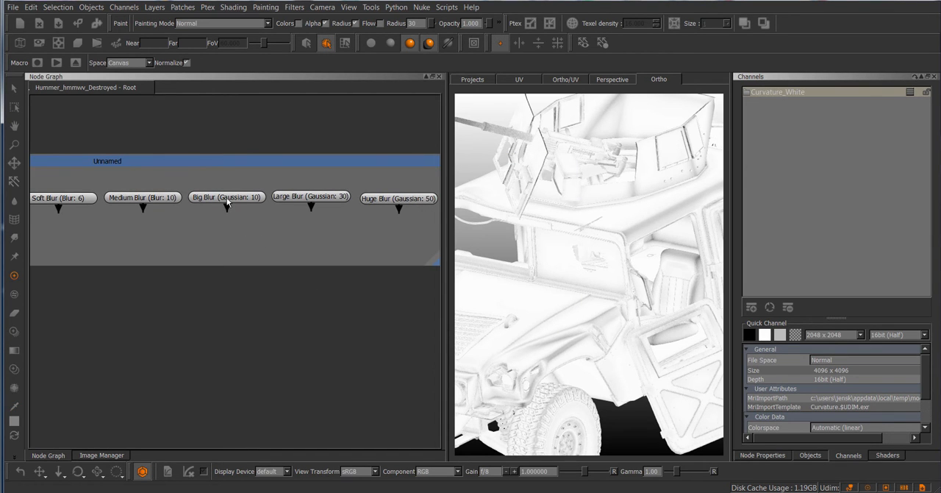
{"action": "left_click", "coordinate": [304, 197]}
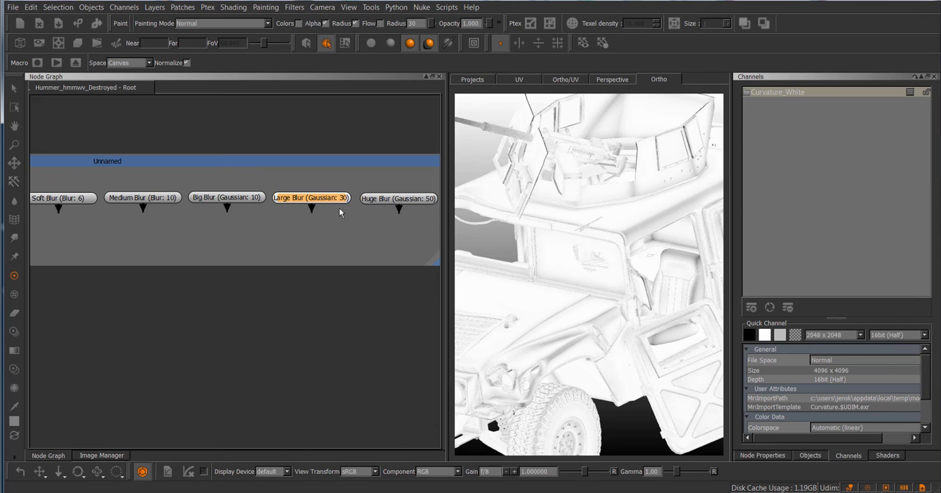
{"action": "left_click", "coordinate": [773, 456]}
{"action": "left_click", "coordinate": [770, 134]}
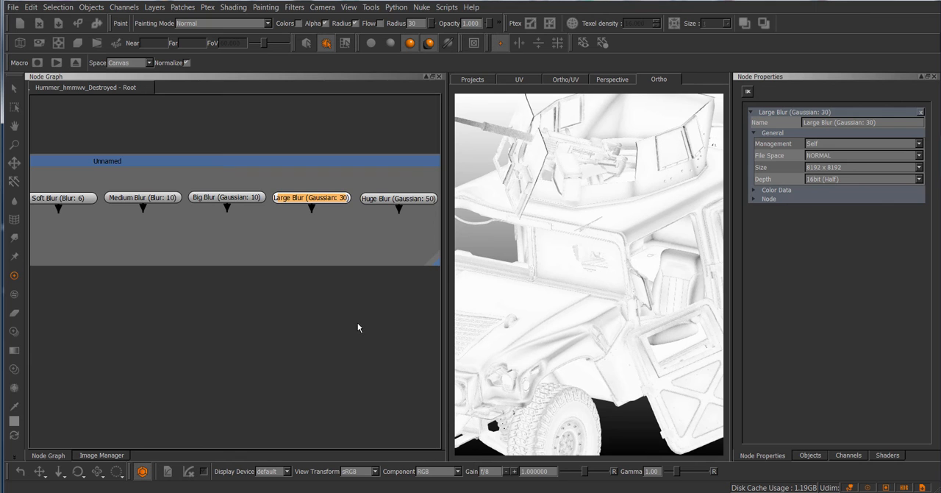
{"action": "scroll", "coordinate": [350, 324], "scroll_direction": "down", "scroll_amount": 1}
{"action": "middle_click_drag", "start_coordinate": [323, 334], "coordinate": [349, 331]}
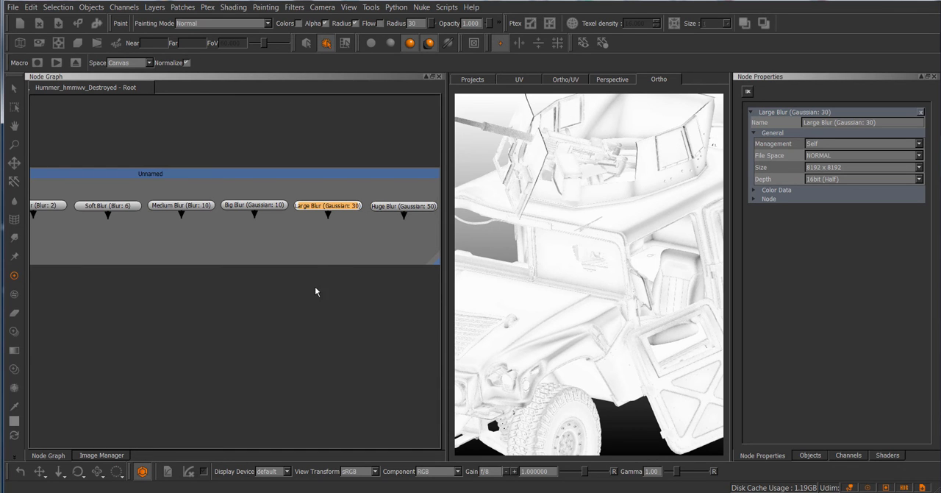
{"action": "middle_click_drag", "start_coordinate": [316, 292], "coordinate": [341, 292]}
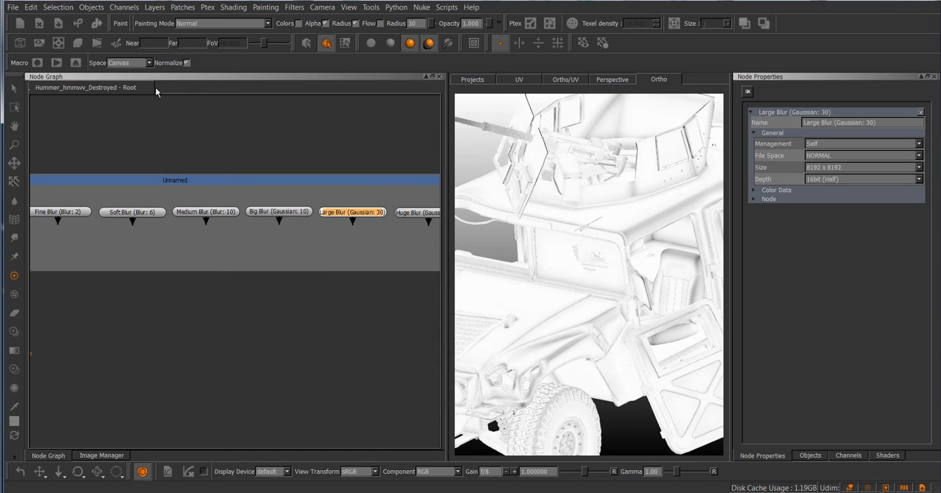
{"action": "left_click", "coordinate": [91, 8]}
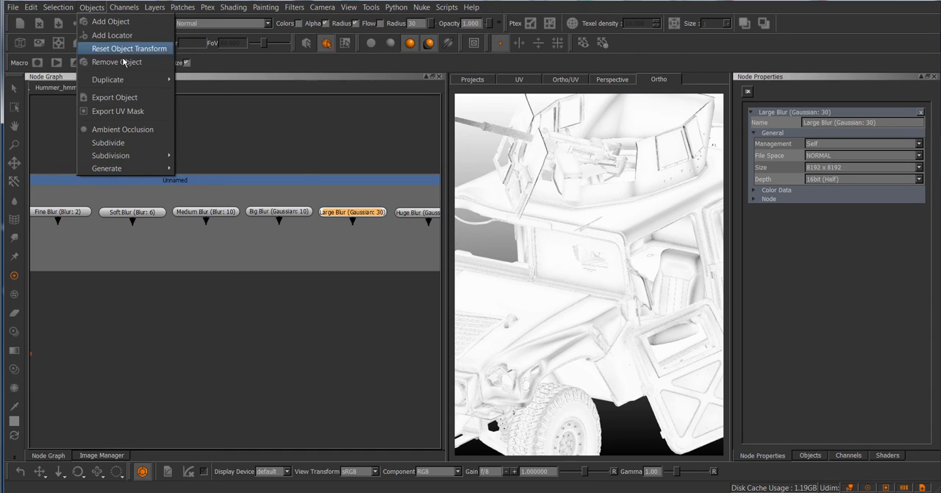
{"action": "mouse_move", "coordinate": [147, 169]}
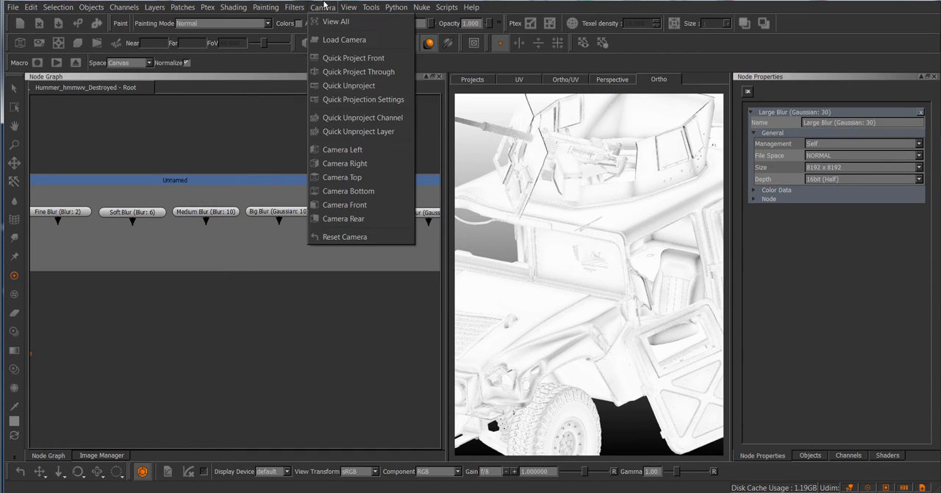
{"action": "left_click", "coordinate": [323, 3]}
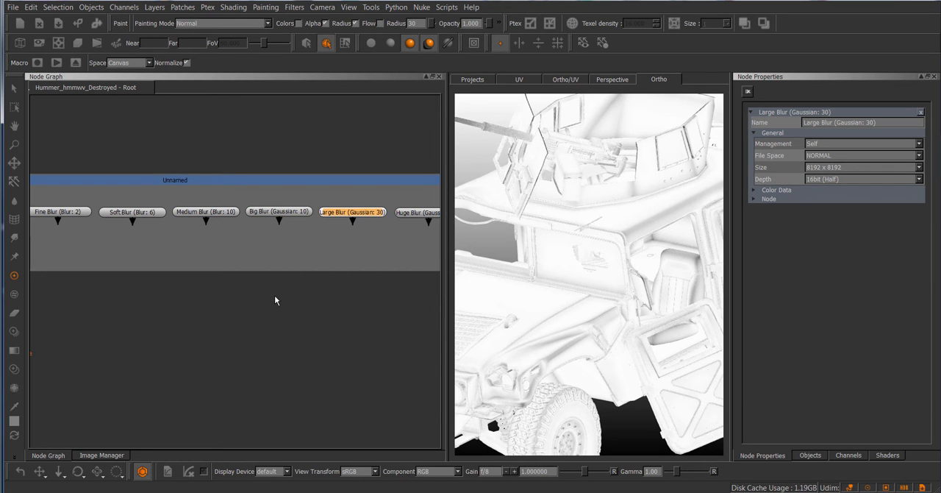
View the Large Blur (Gaussian: 30) node on the model and compare it with Fine Blur (Blur: 2)
{"action": "scroll", "coordinate": [285, 306], "scroll_direction": "down", "scroll_amount": 2}
{"action": "key", "text": "1"}
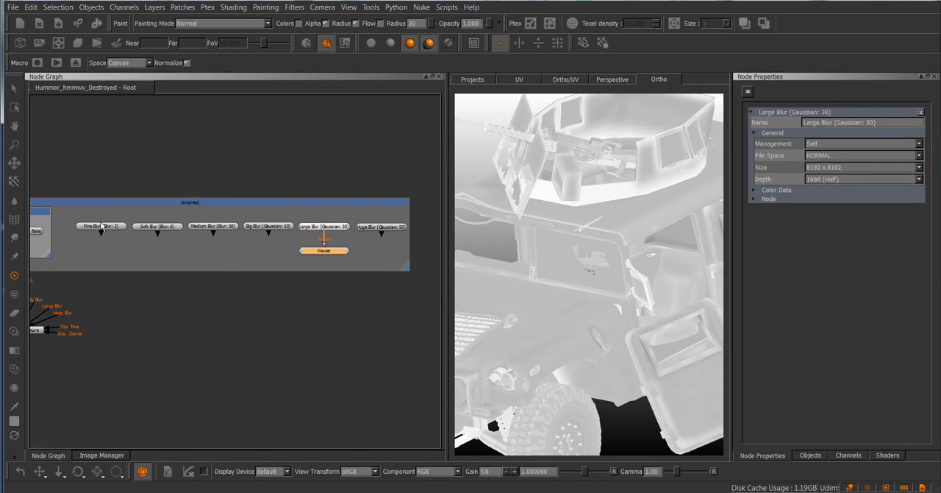
{"action": "key", "text": "1"}
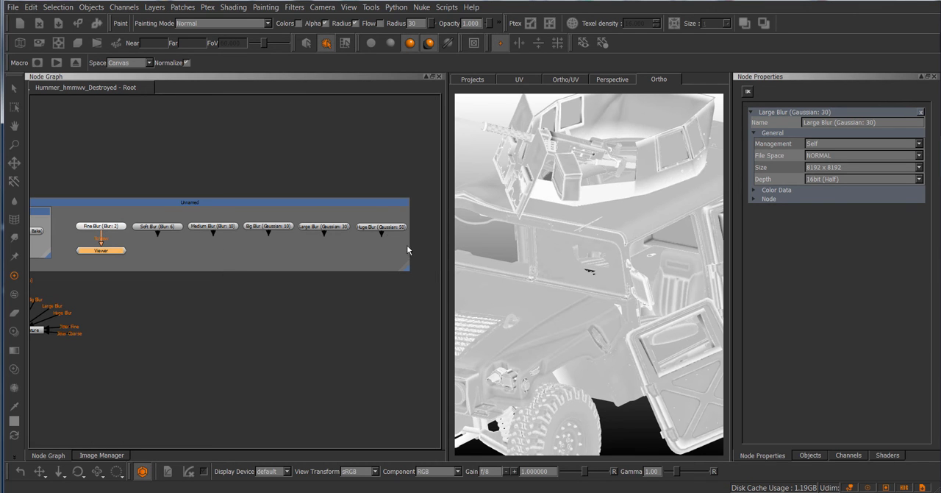
View the Huge Blur (Gaussian: 50) node on the model
{"action": "key", "text": "1"}
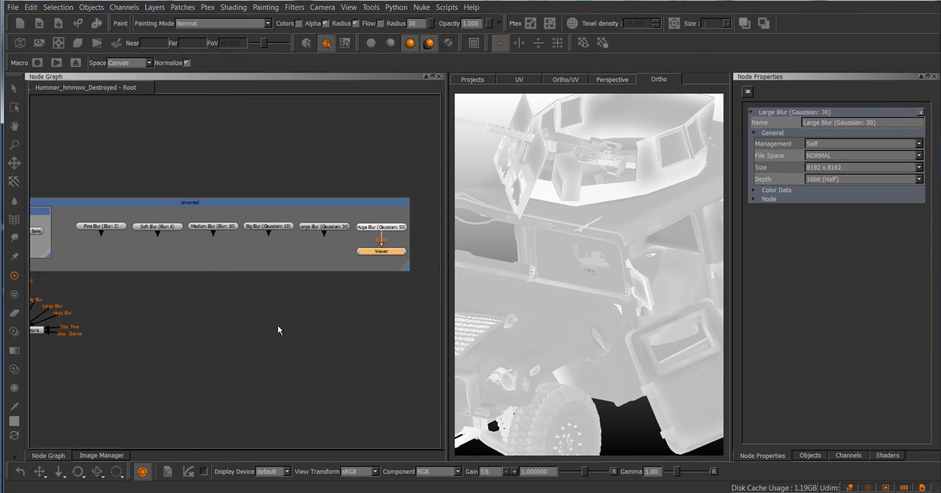
Connect the Fine Blur, Soft Blur, Medium Blur and Big Blur inputs of Mask from Curvature to their matching blur nodes
{"action": "scroll", "coordinate": [278, 324], "scroll_direction": "down", "scroll_amount": 1}
{"action": "middle_click_drag", "start_coordinate": [277, 325], "coordinate": [348, 275]}
{"action": "left_click_drag", "start_coordinate": [120, 277], "coordinate": [344, 269]}
{"action": "scroll", "coordinate": [311, 283], "scroll_direction": "up", "scroll_amount": 3}
{"action": "middle_click_drag", "start_coordinate": [311, 283], "coordinate": [278, 345]}
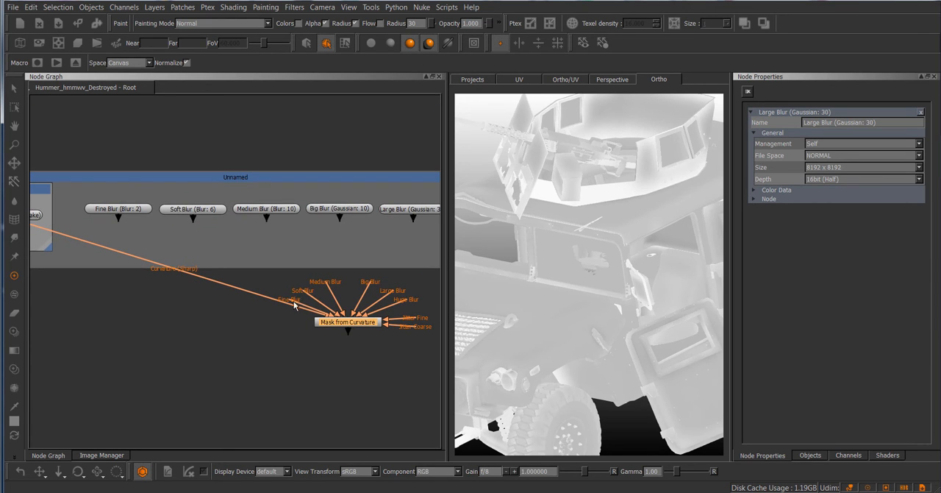
{"action": "left_click_drag", "start_coordinate": [295, 306], "coordinate": [132, 214]}
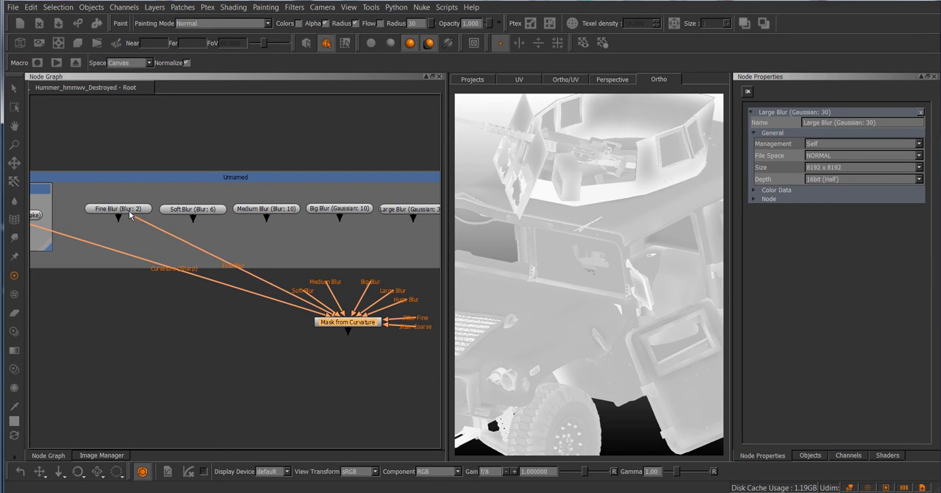
{"action": "left_click_drag", "start_coordinate": [308, 293], "coordinate": [192, 212]}
{"action": "left_click_drag", "start_coordinate": [340, 290], "coordinate": [267, 214]}
{"action": "left_click_drag", "start_coordinate": [370, 284], "coordinate": [341, 214]}
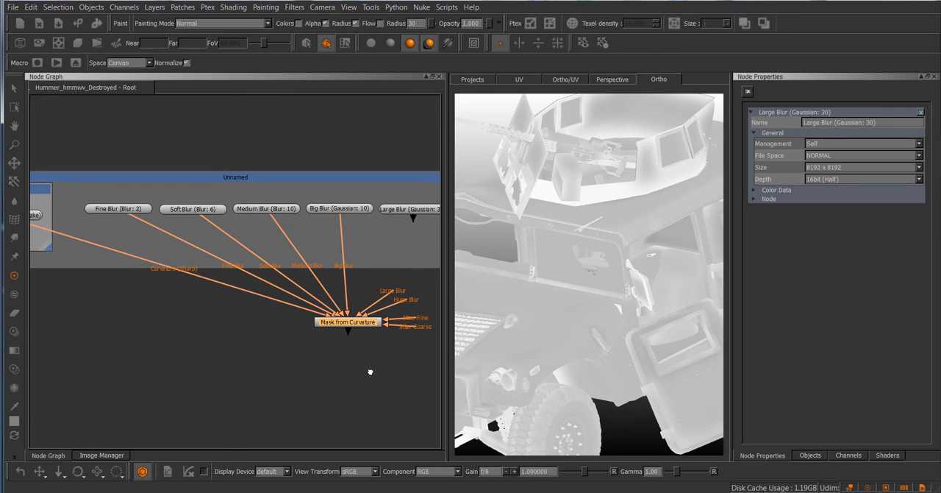
Connect the Large Blur and Huge Blur inputs of Mask from Curvature to the Gaussian: 30 and Gaussian: 50 nodes
{"action": "middle_click_drag", "start_coordinate": [370, 372], "coordinate": [299, 314]}
{"action": "left_click_drag", "start_coordinate": [294, 292], "coordinate": [391, 213]}
{"action": "scroll", "coordinate": [312, 326], "scroll_direction": "up", "scroll_amount": 2}
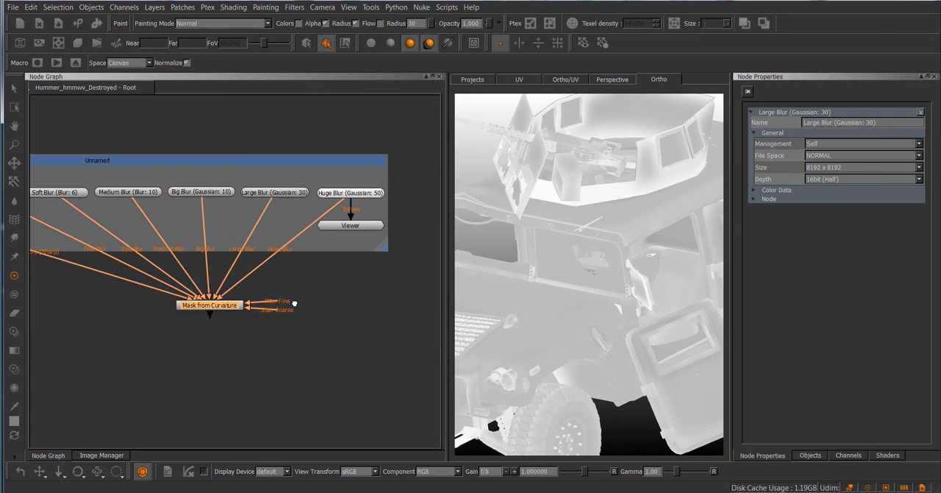
{"action": "scroll", "coordinate": [325, 309], "scroll_direction": "up", "scroll_amount": 1}
{"action": "middle_click_drag", "start_coordinate": [331, 300], "coordinate": [325, 296]}
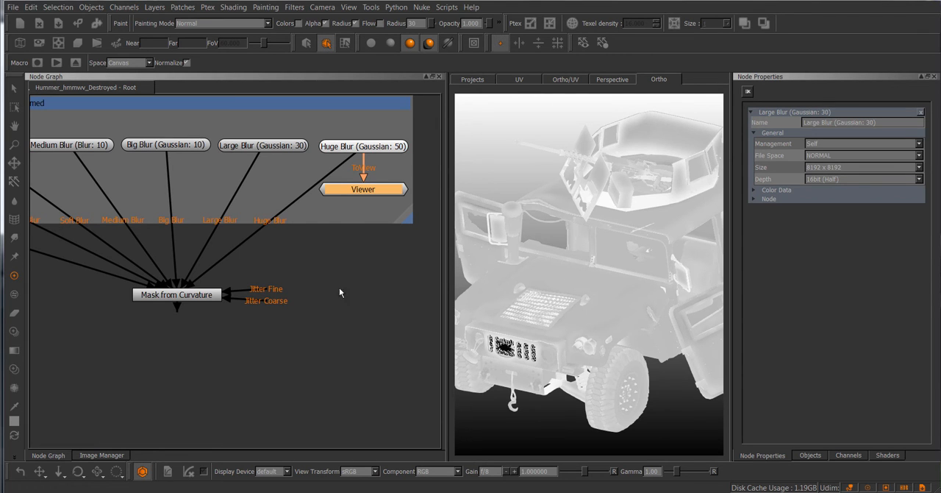
Turn color management off and back on to compare how the blurred curvature displays on the model
{"action": "middle_click_drag", "start_coordinate": [356, 290], "coordinate": [329, 292]}
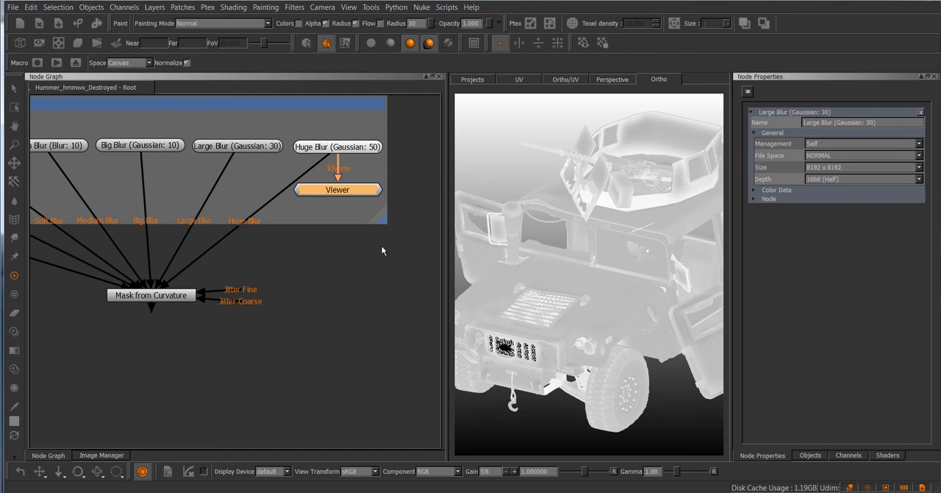
{"action": "left_click", "coordinate": [142, 472]}
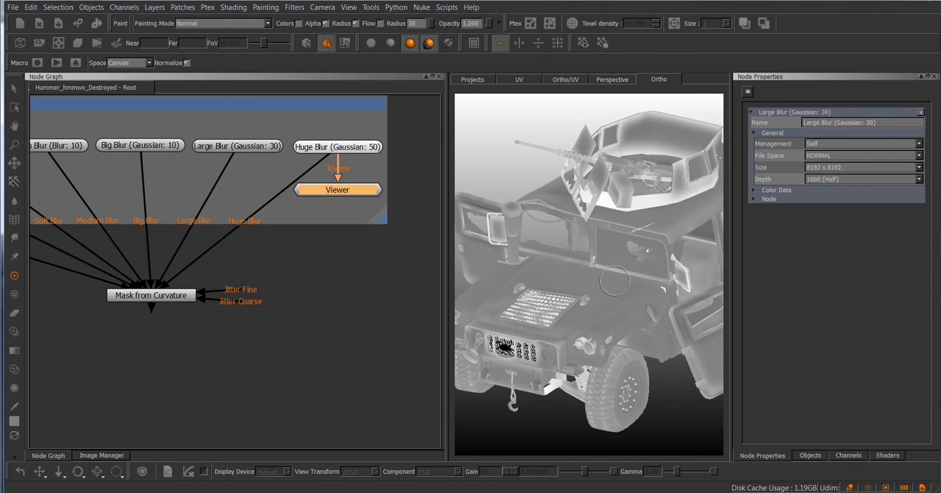
{"action": "middle_click_drag", "start_coordinate": [383, 275], "coordinate": [306, 267]}
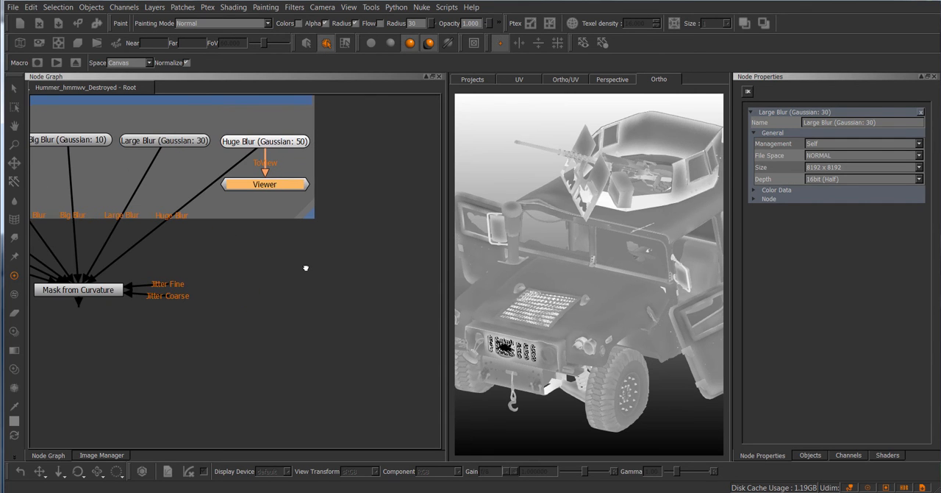
{"action": "left_click", "coordinate": [142, 471]}
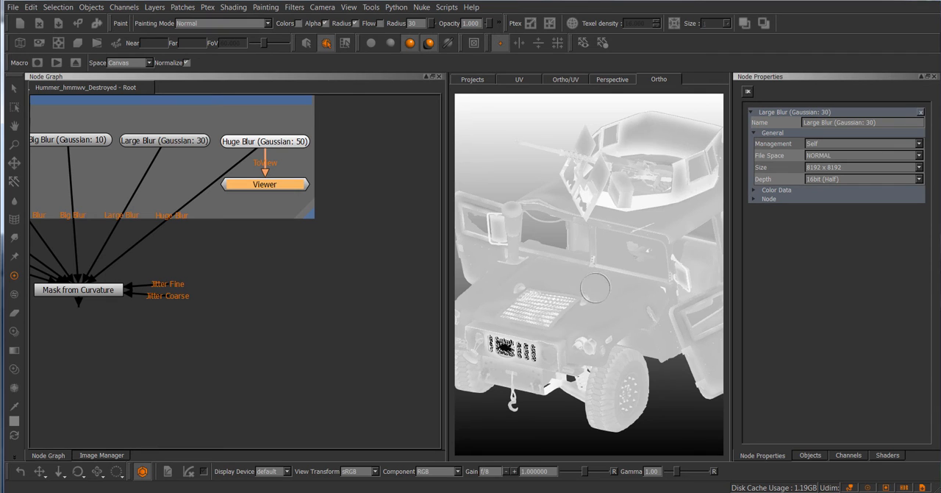
Add a Grey Constant node beside Mask from Curvature and compare it on the model with Huge Blur (Gaussian: 50)
{"action": "left_click", "coordinate": [307, 272]}
{"action": "key", "text": "Tab"}
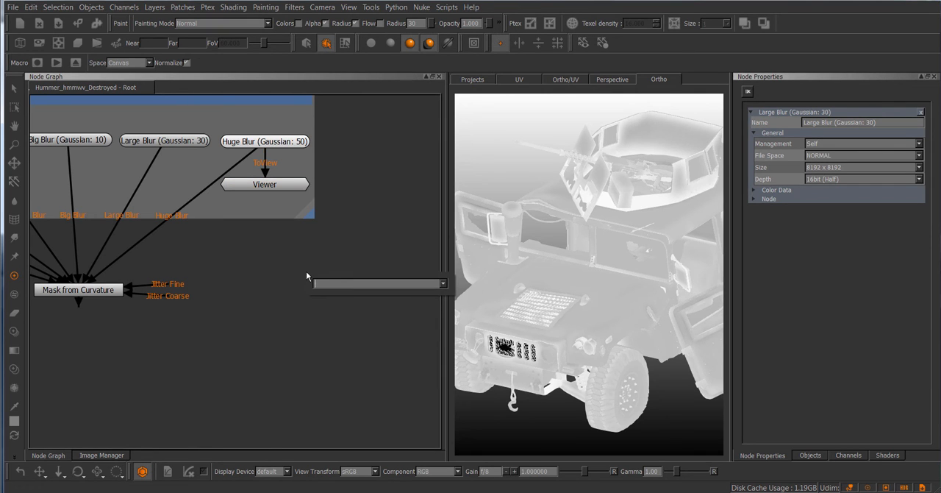
{"action": "type", "text": "Grey Constant"}
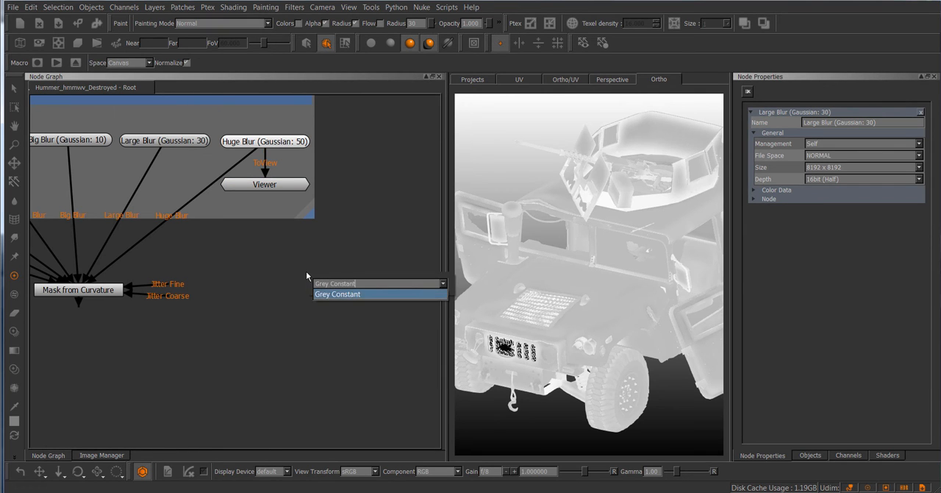
{"action": "key", "text": "Return"}
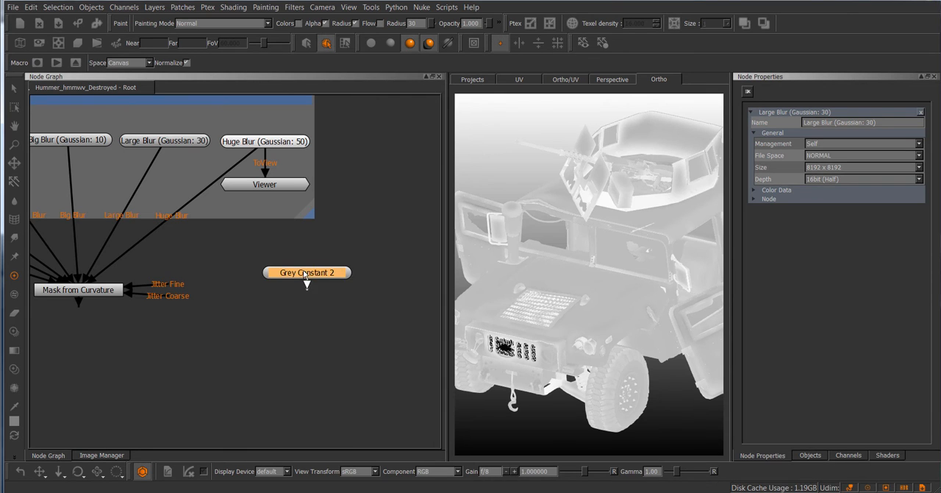
{"action": "key", "text": "v"}
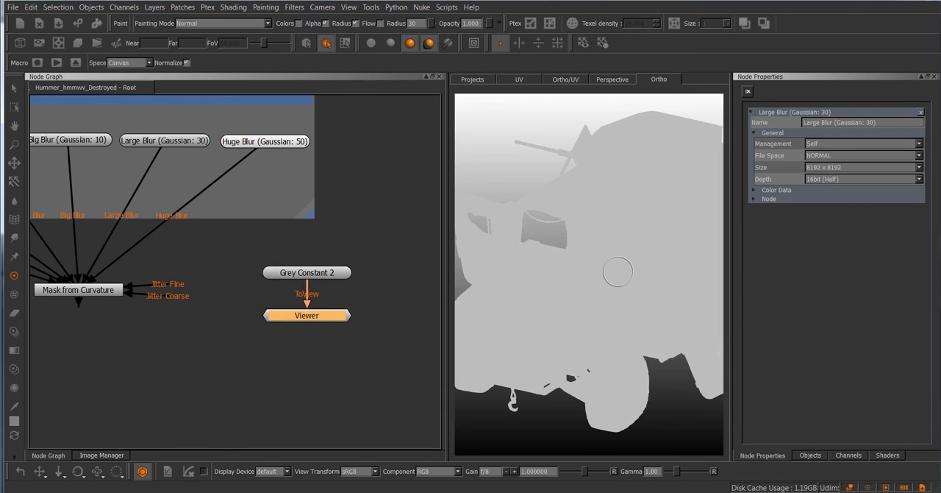
{"action": "left_click", "coordinate": [283, 141]}
{"action": "key", "text": "v"}
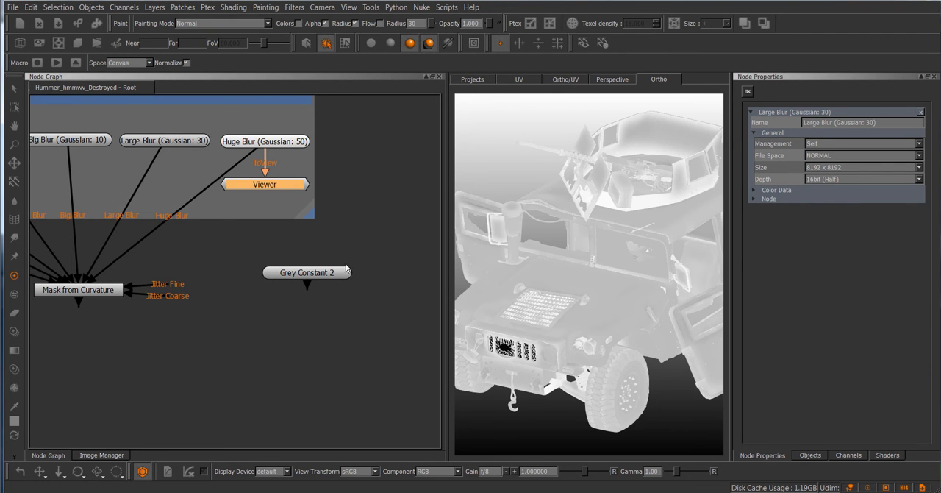
Show the Huge Blur (Gaussian: 50) properties and check Large Blur's colorspace options, leaving the list without choosing one
{"action": "left_click", "coordinate": [273, 142]}
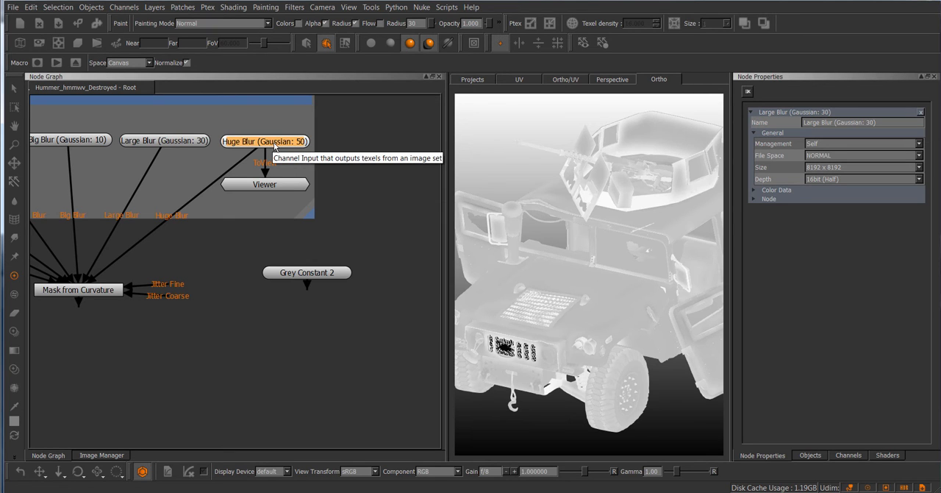
{"action": "double_click", "coordinate": [276, 146]}
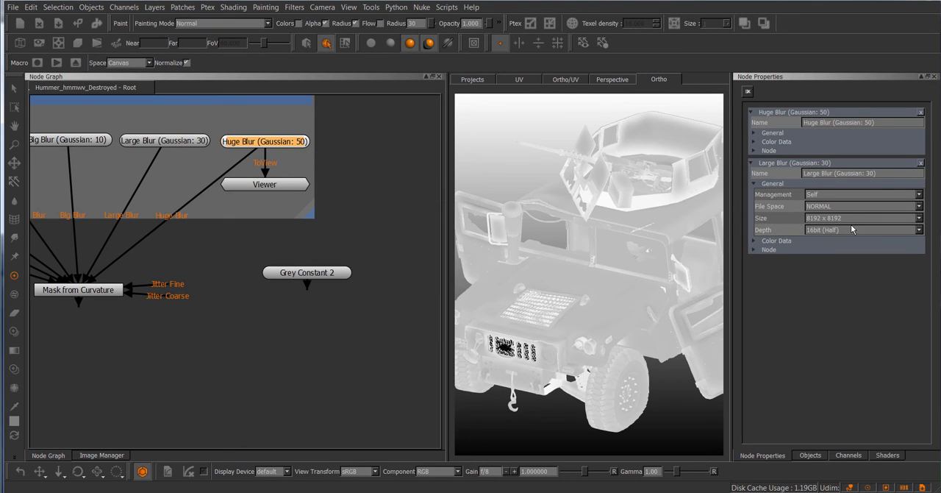
{"action": "left_click", "coordinate": [775, 242]}
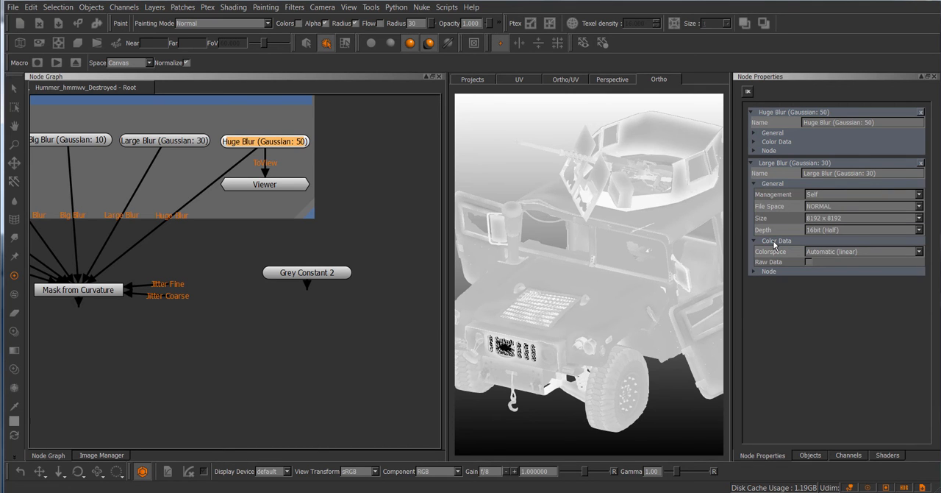
{"action": "left_click", "coordinate": [859, 253]}
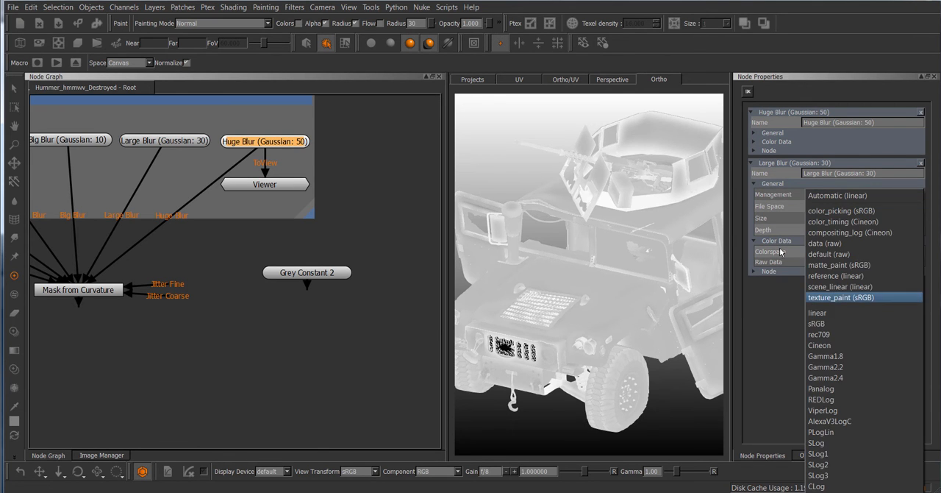
{"action": "left_click", "coordinate": [757, 336]}
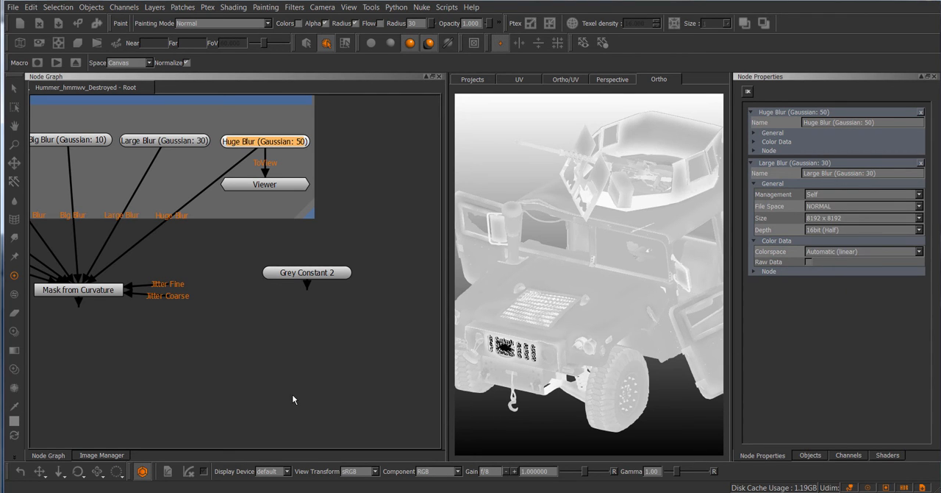
{"action": "left_click", "coordinate": [101, 456]}
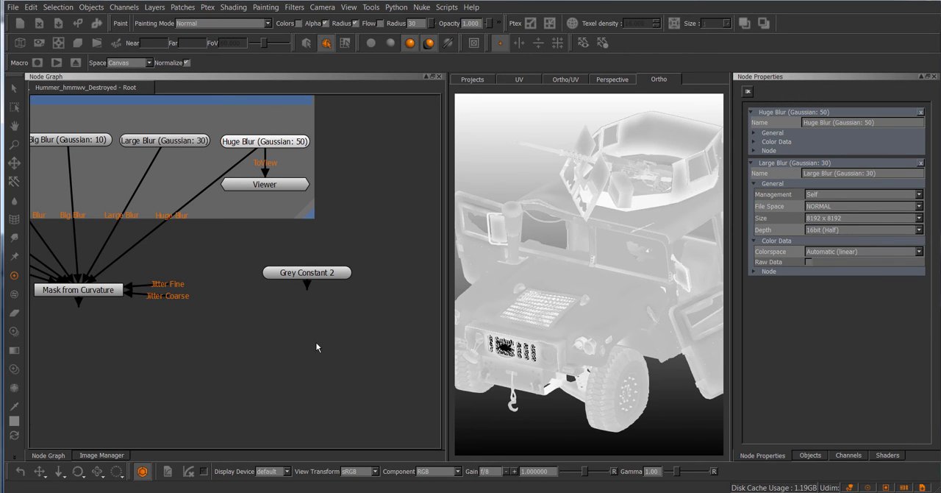
View Huge Blur (Gaussian: 50) on the model again and check its grey values with color management off and on
{"action": "middle_click_drag", "start_coordinate": [241, 312], "coordinate": [218, 317]}
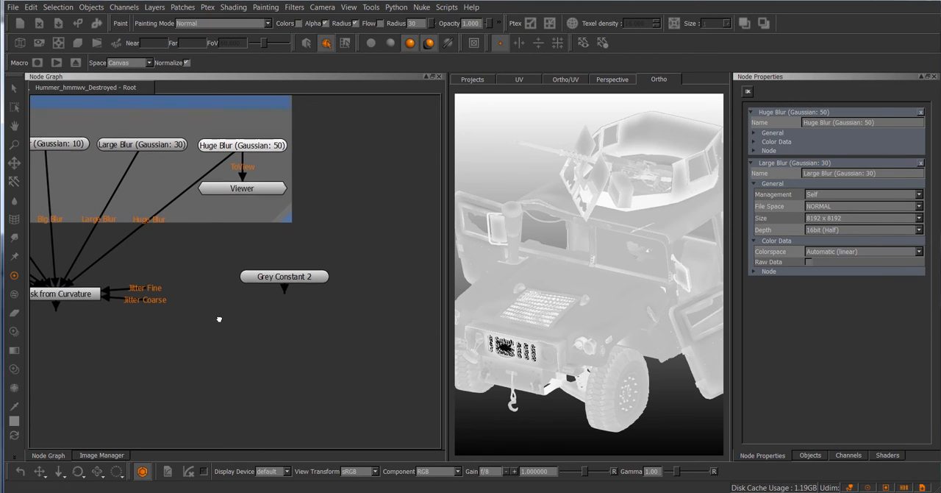
{"action": "left_click", "coordinate": [268, 148]}
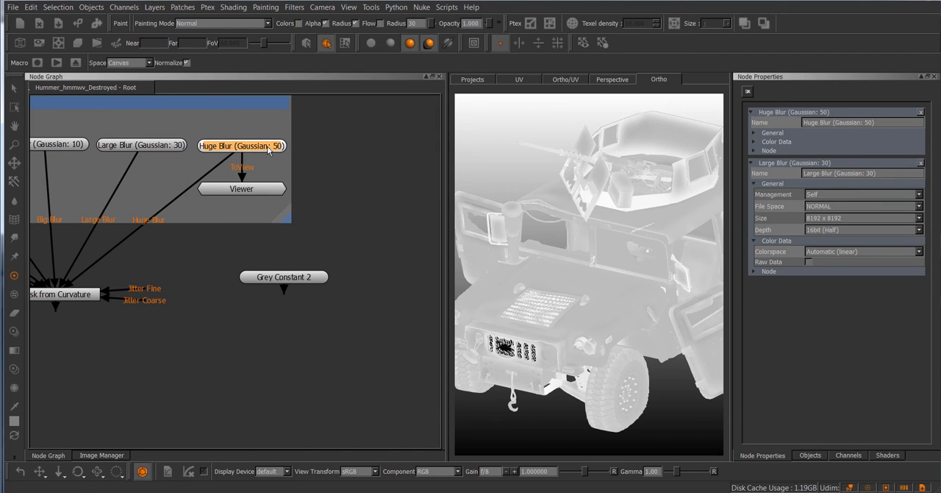
{"action": "key", "text": "v"}
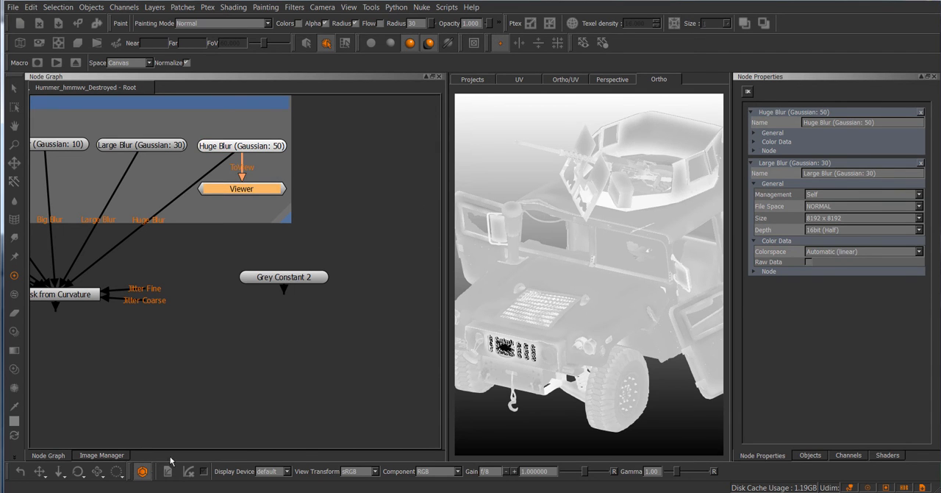
{"action": "left_click", "coordinate": [142, 470]}
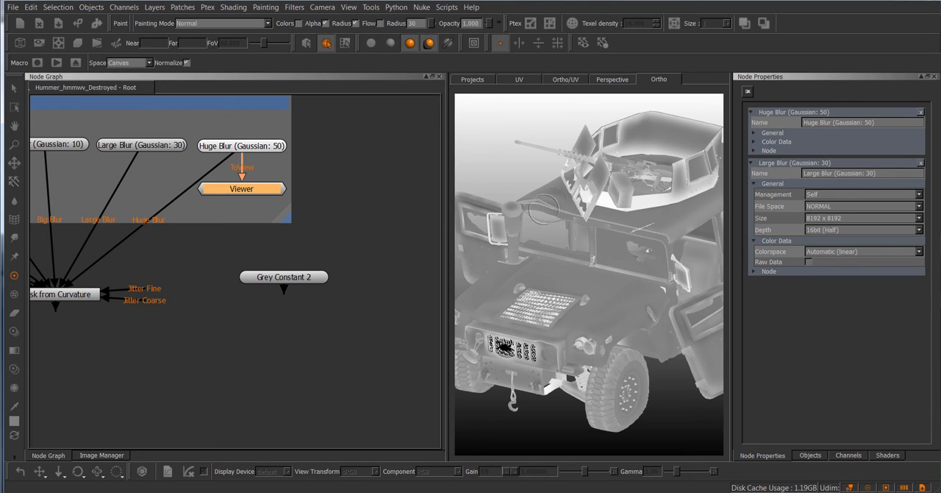
{"action": "left_click", "coordinate": [143, 471]}
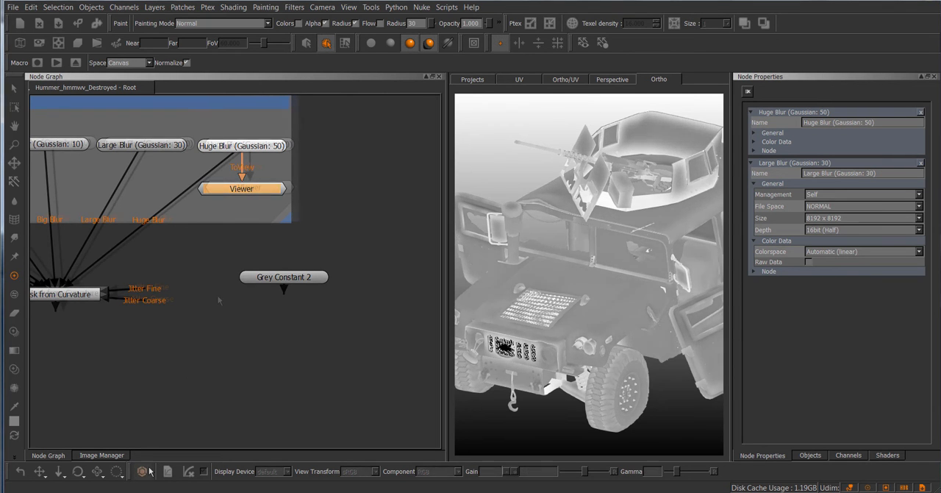
View the Mask from Curvature node's result on the Hummer model
{"action": "middle_click_drag", "start_coordinate": [214, 287], "coordinate": [372, 294]}
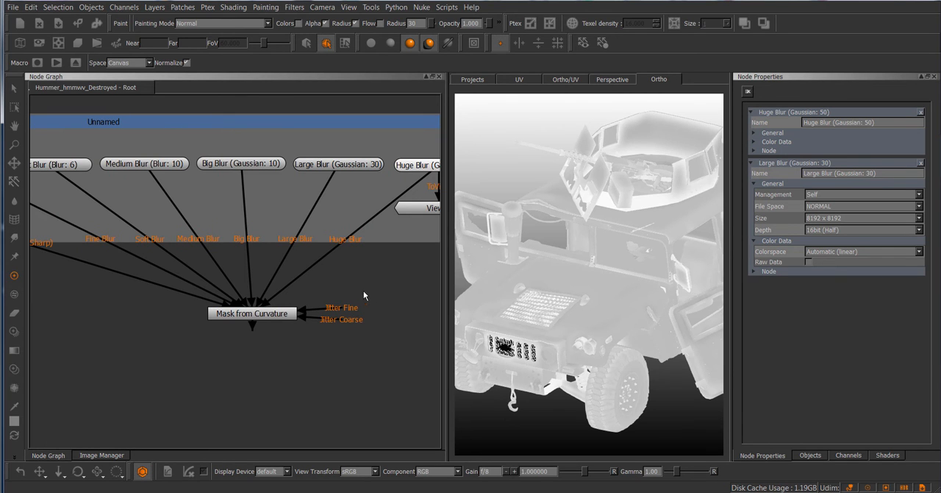
{"action": "left_click", "coordinate": [273, 317]}
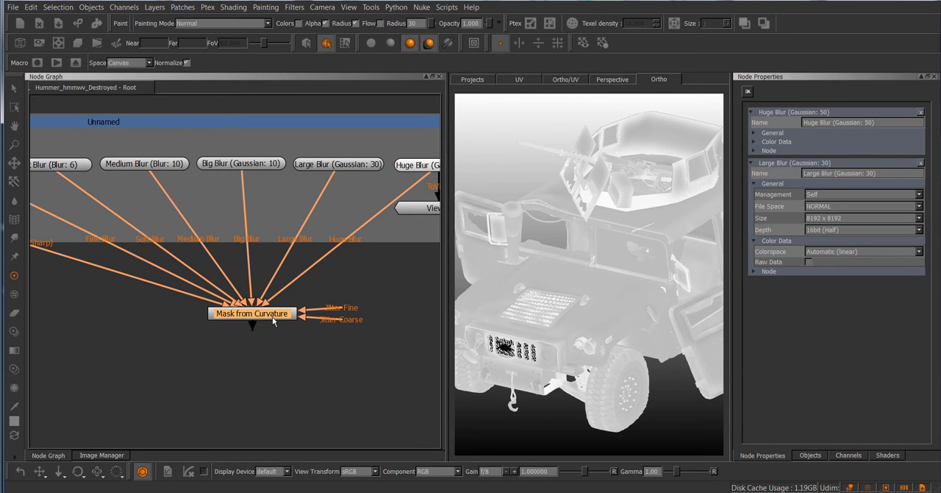
{"action": "key", "text": "v"}
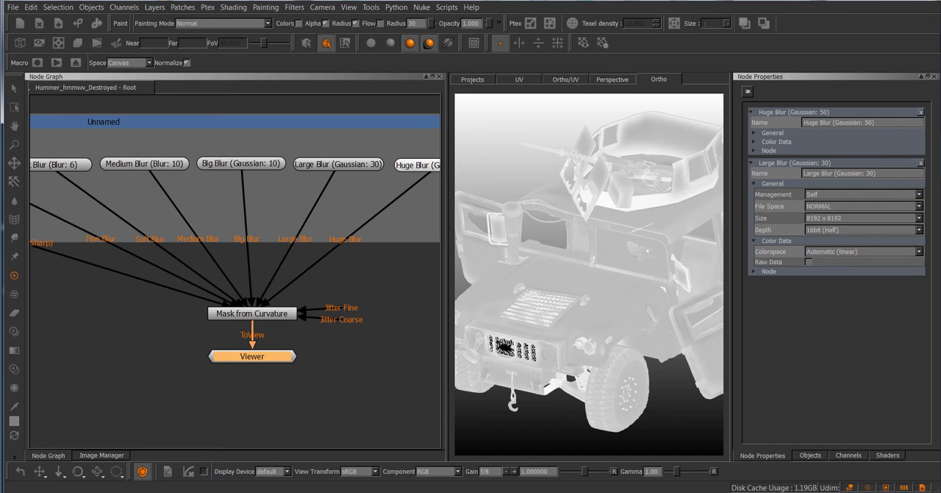
{"action": "middle_click_drag", "start_coordinate": [644, 232], "coordinate": [626, 237], "text": "alt"}
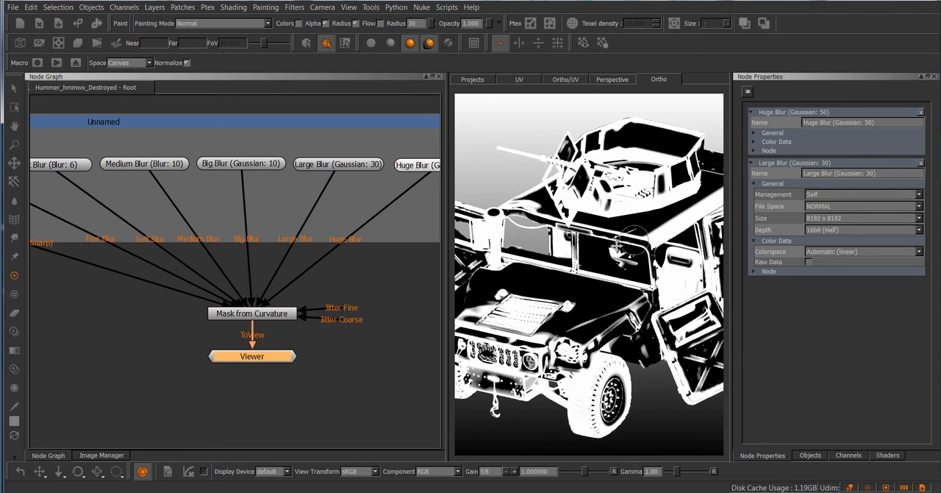
Show the Mask from Curvature node's properties and examine the edge mask on the model from several angles
{"action": "left_click", "coordinate": [278, 318]}
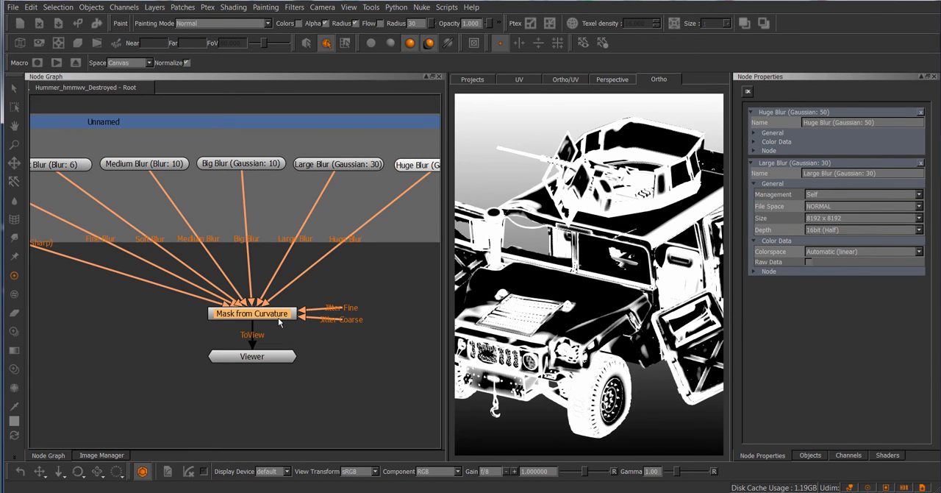
{"action": "left_click_drag", "start_coordinate": [599, 244], "coordinate": [594, 269], "text": "alt"}
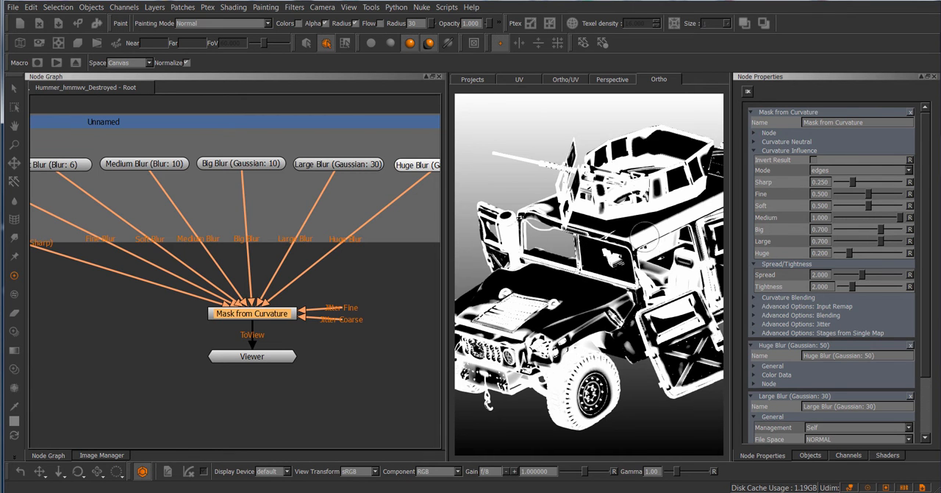
{"action": "left_click_drag", "start_coordinate": [588, 264], "coordinate": [599, 271], "text": "alt"}
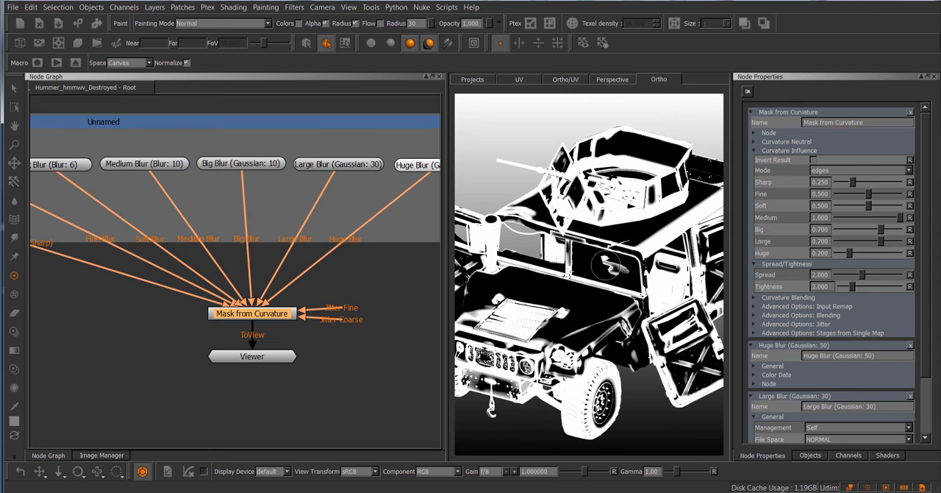
{"action": "middle_click_drag", "start_coordinate": [598, 287], "coordinate": [592, 280], "text": "alt"}
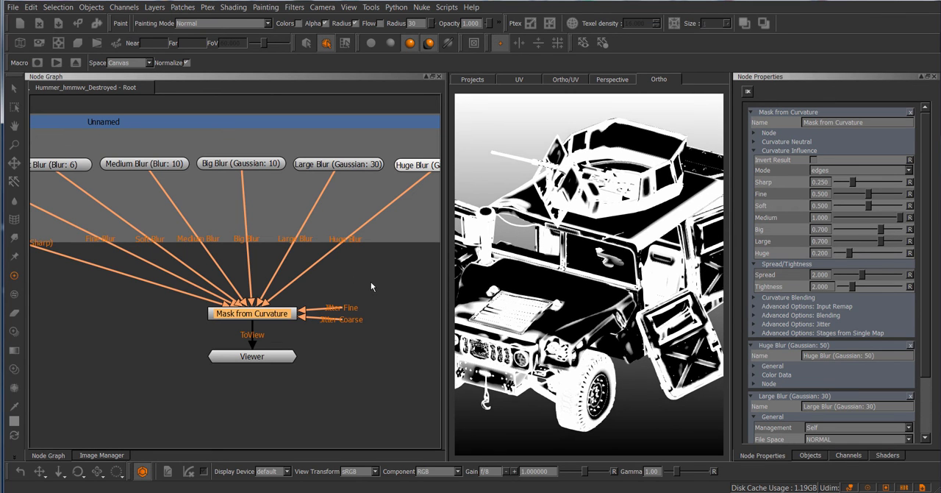
{"action": "middle_click_drag", "start_coordinate": [373, 287], "coordinate": [362, 287]}
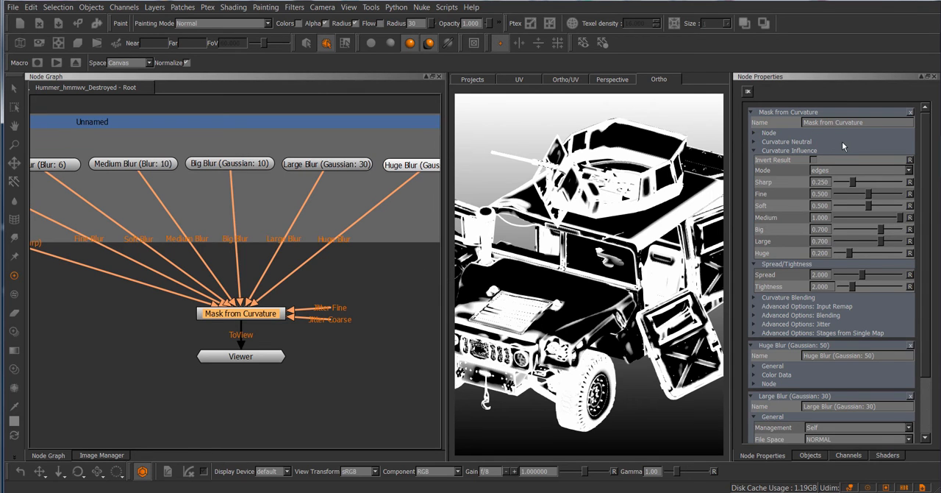
Show the Mask from Curvature node's Curvature Neutral settings in a widened properties area and keep the Curvature Neutral Value at Grey
{"action": "left_click", "coordinate": [804, 150]}
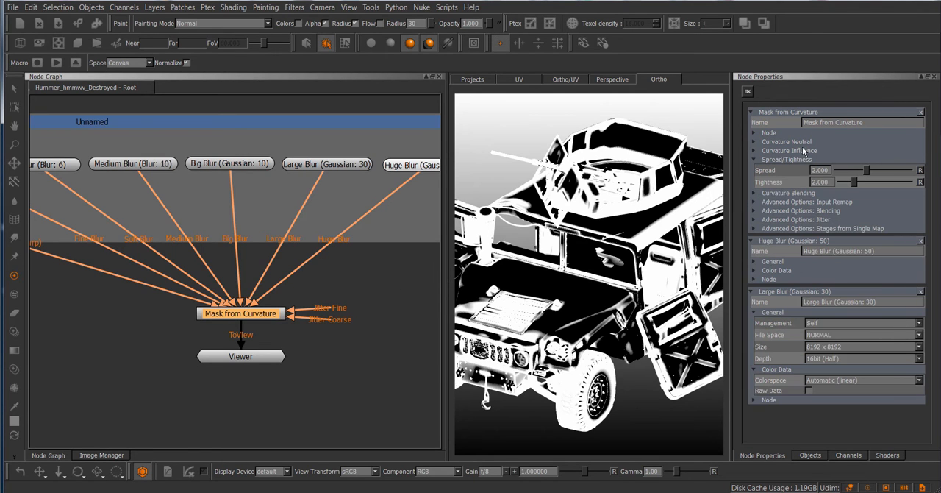
{"action": "left_click", "coordinate": [798, 142]}
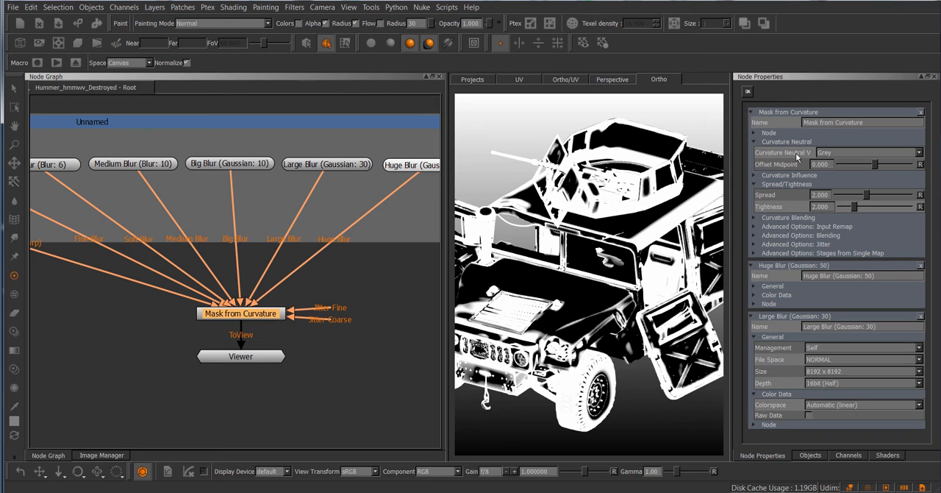
{"action": "left_click_drag", "start_coordinate": [730, 162], "coordinate": [661, 171]}
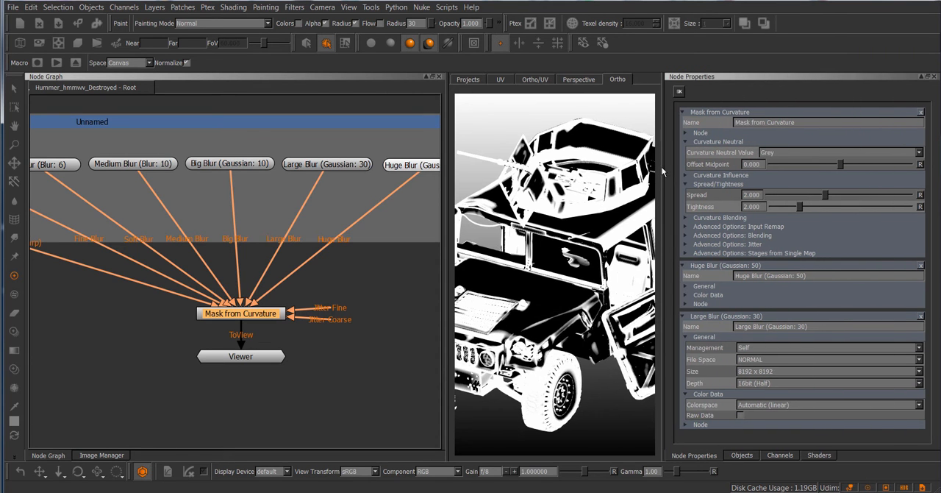
{"action": "left_click", "coordinate": [790, 151]}
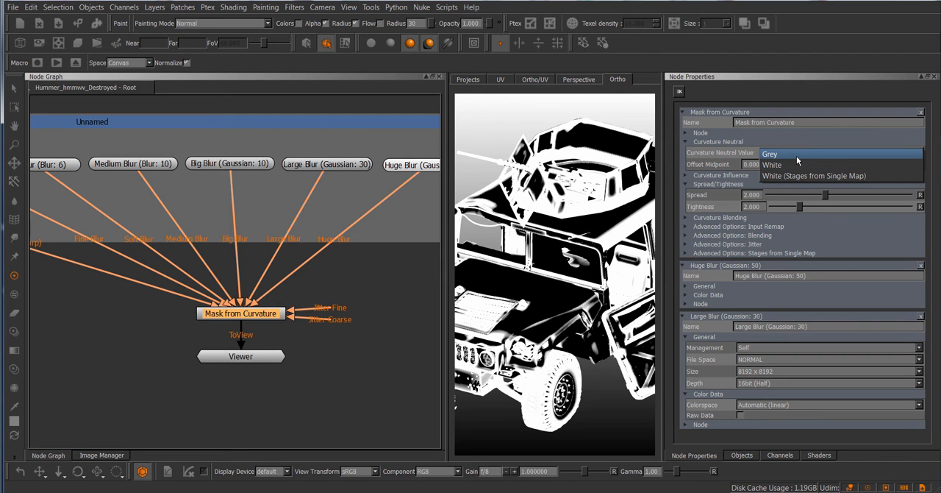
{"action": "left_click", "coordinate": [794, 154]}
View the MODO BAKE Curvature node's result on the Hummer model
{"action": "middle_click_drag", "start_coordinate": [314, 306], "coordinate": [348, 308]}
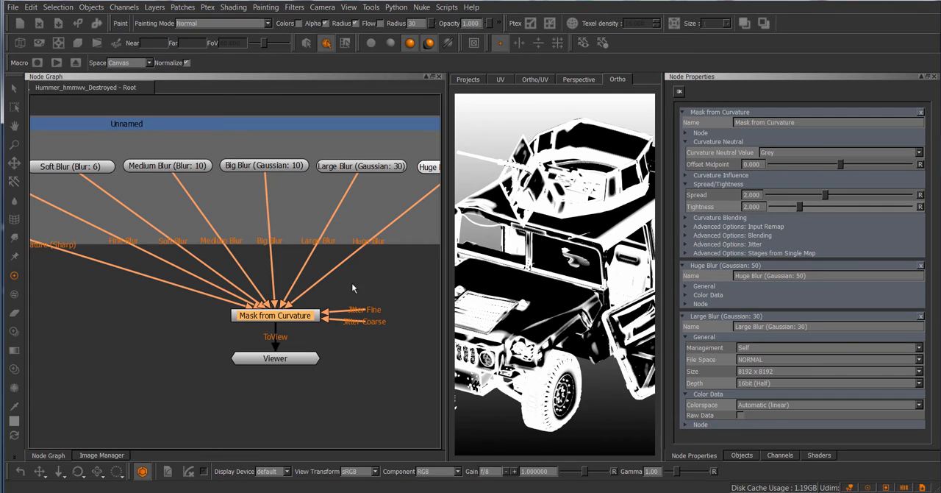
{"action": "scroll", "coordinate": [353, 288], "scroll_direction": "down", "scroll_amount": 2}
{"action": "middle_click_drag", "start_coordinate": [359, 289], "coordinate": [414, 291]}
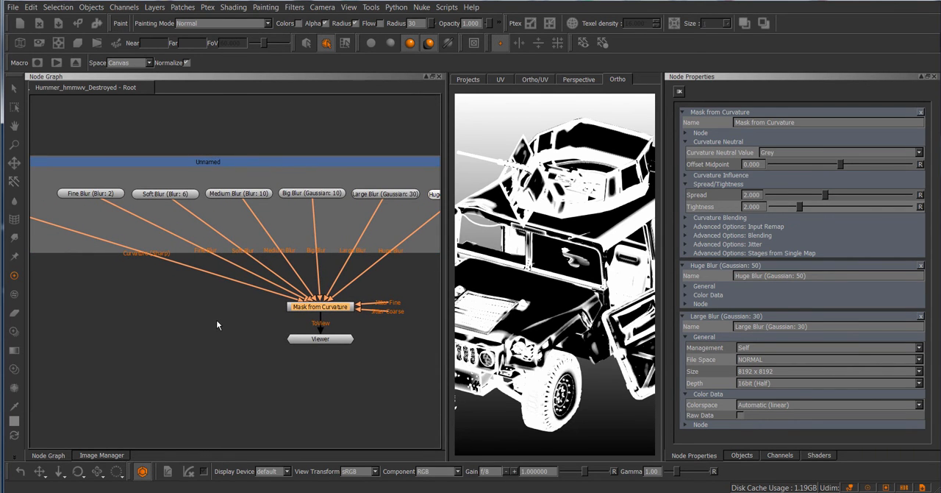
{"action": "middle_click_drag", "start_coordinate": [224, 319], "coordinate": [412, 339]}
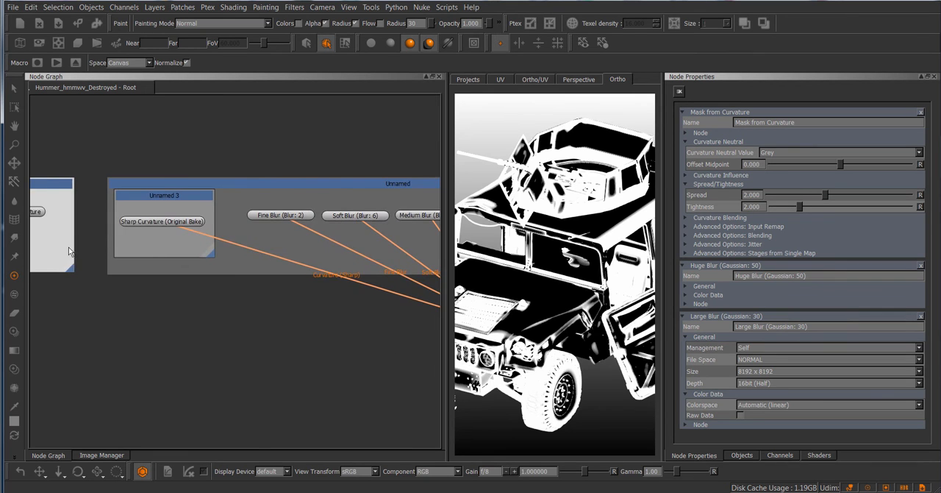
{"action": "middle_click_drag", "start_coordinate": [69, 247], "coordinate": [170, 237]}
{"action": "left_click", "coordinate": [125, 204]}
{"action": "key", "text": "1"}
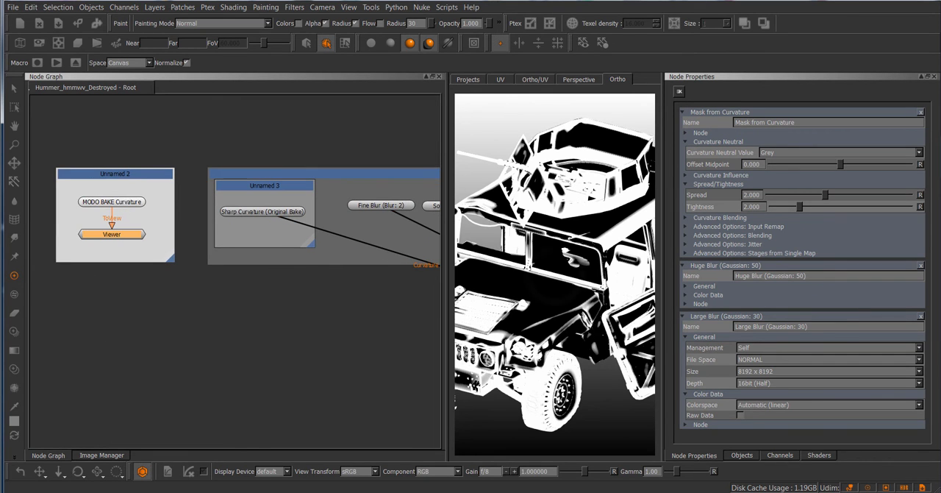
Switch the model view back to the Mask from Curvature node's result
{"action": "middle_click_drag", "start_coordinate": [334, 333], "coordinate": [136, 311]}
{"action": "left_click", "coordinate": [392, 297]}
{"action": "key", "text": "1"}
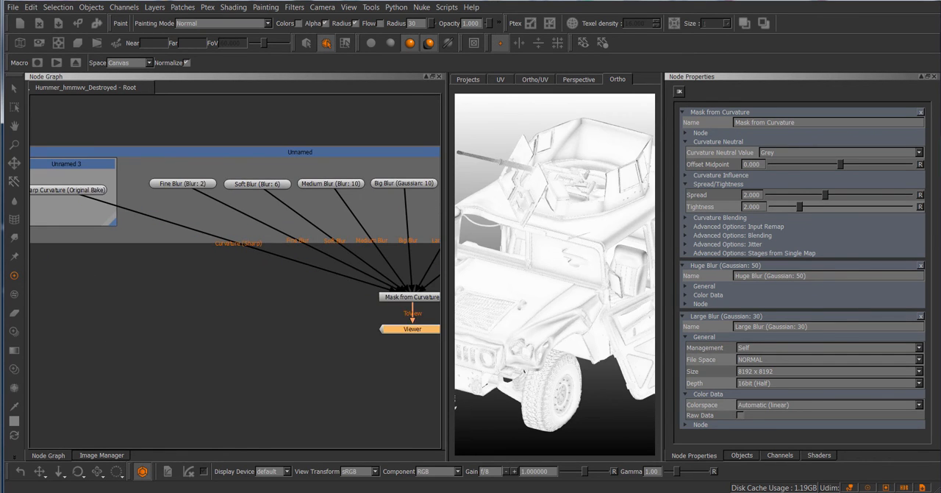
Check the Curvature Neutral Value options again, keeping Grey, and look over the curvature inputs in the node graph
{"action": "left_click", "coordinate": [781, 153]}
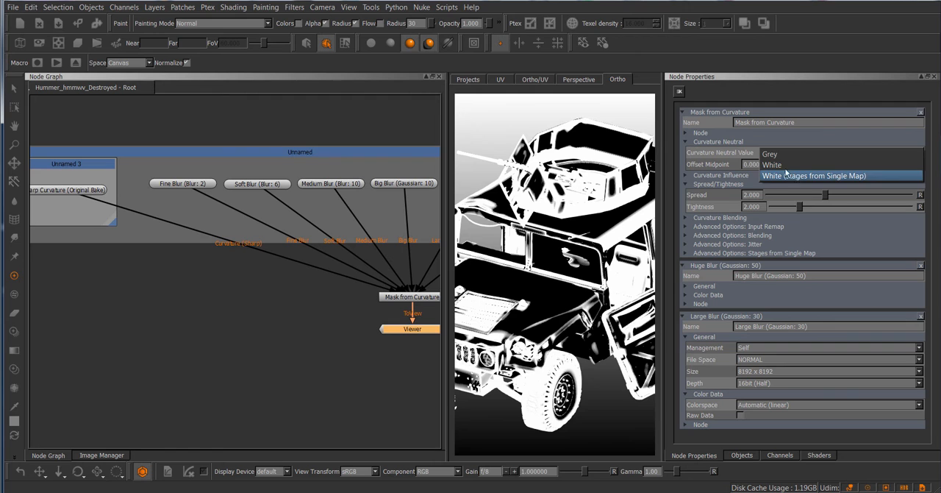
{"action": "left_click", "coordinate": [786, 175]}
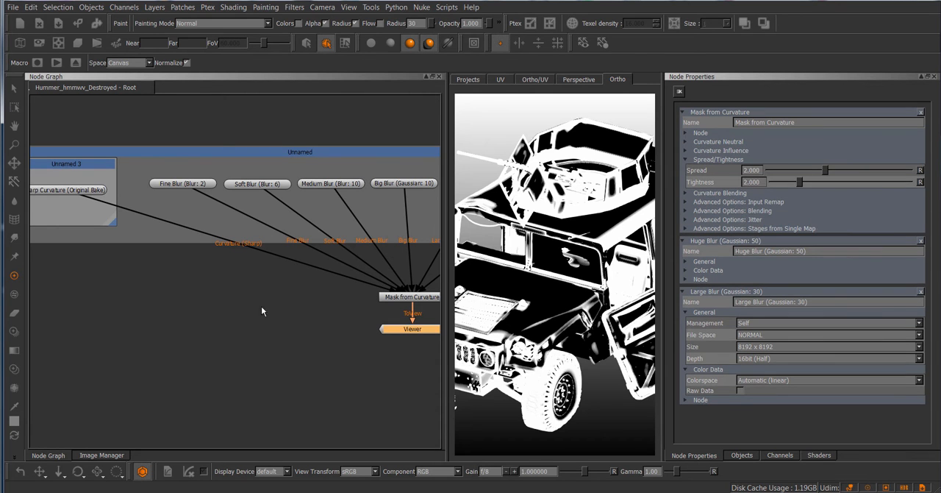
{"action": "middle_click_drag", "start_coordinate": [235, 247], "coordinate": [205, 253]}
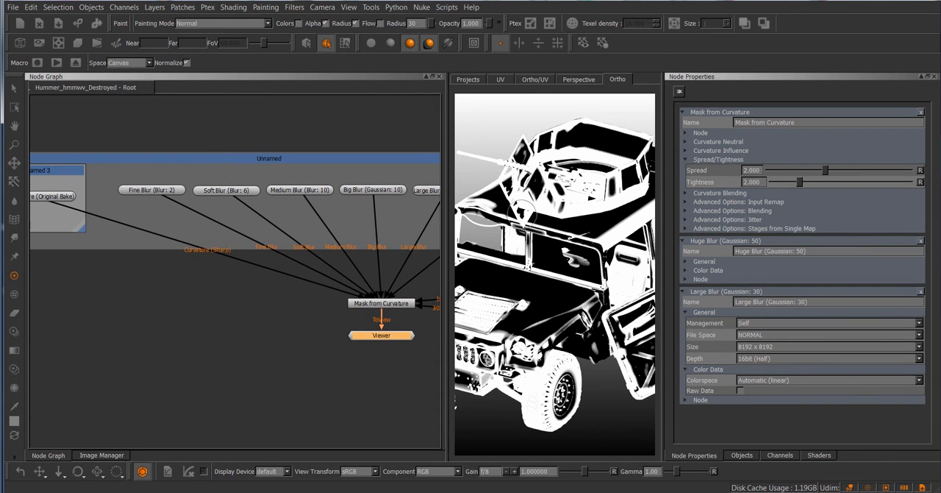
{"action": "middle_click_drag", "start_coordinate": [169, 145], "coordinate": [213, 156]}
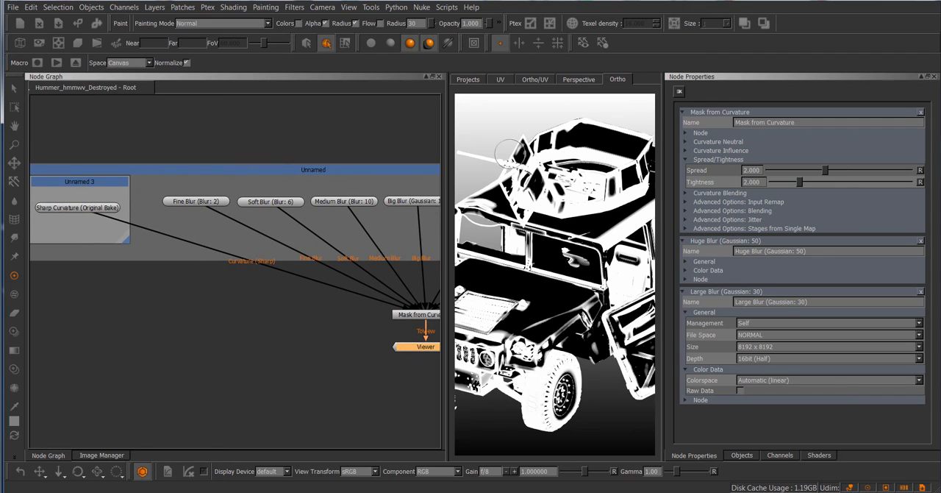
Show the Curvature Neutral settings again and examine the advanced Stages from Single Map settings
{"action": "left_click", "coordinate": [728, 145]}
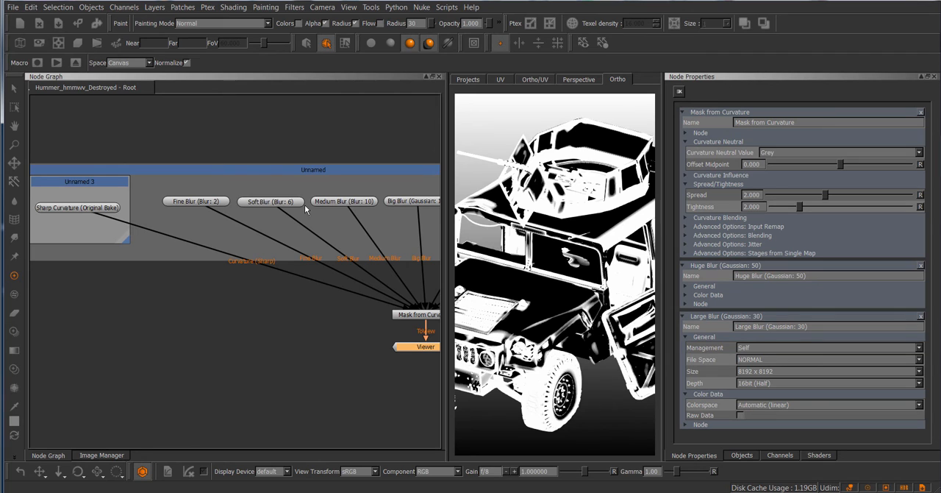
{"action": "left_click", "coordinate": [775, 254]}
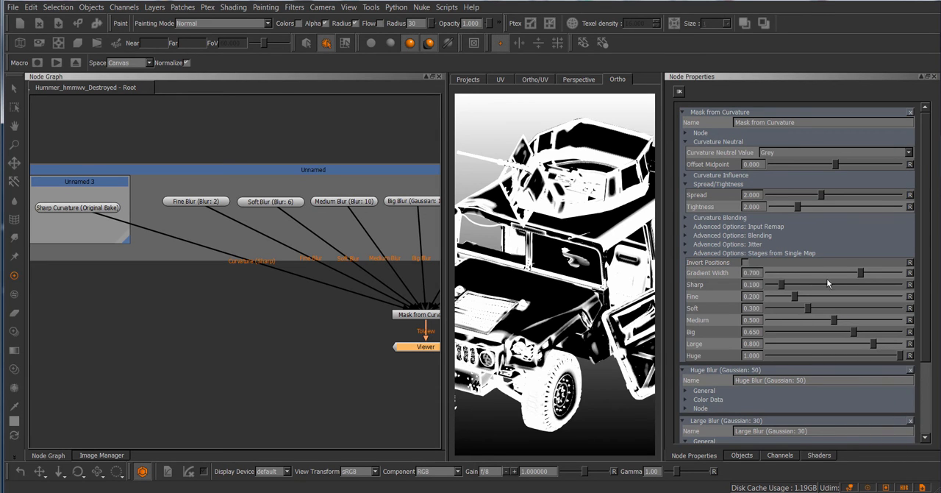
{"action": "scroll", "coordinate": [871, 268], "scroll_direction": "down", "scroll_amount": 2}
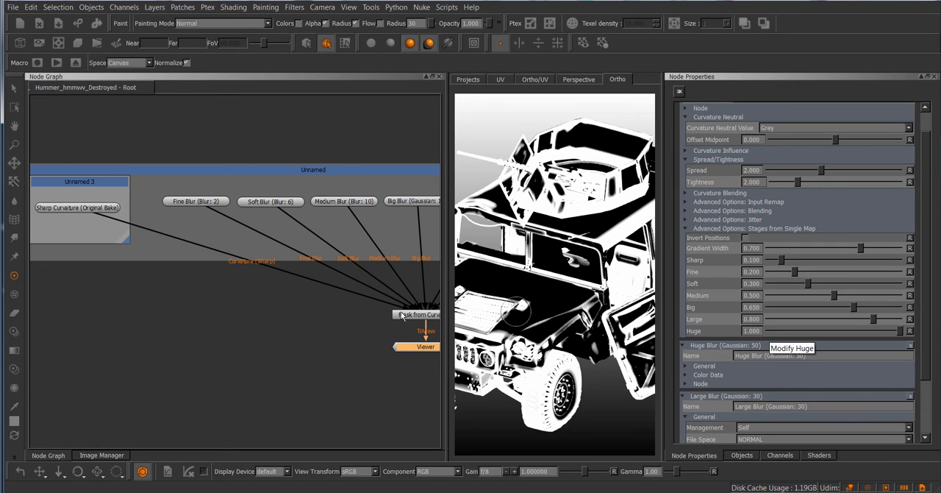
Add a Threshold node in the empty graph area beside Mask from Curvature, view it and show its properties
{"action": "left_click", "coordinate": [303, 344]}
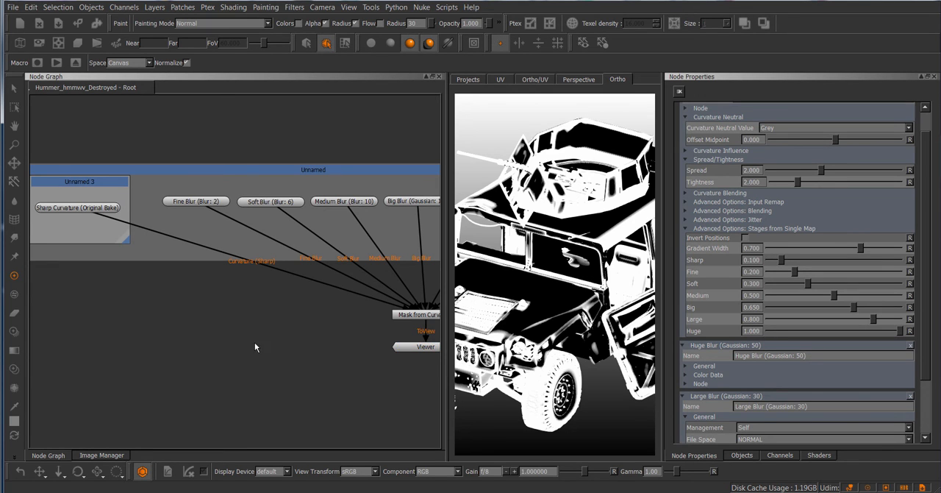
{"action": "key", "text": "Tab"}
{"action": "type", "text": "Threshold"}
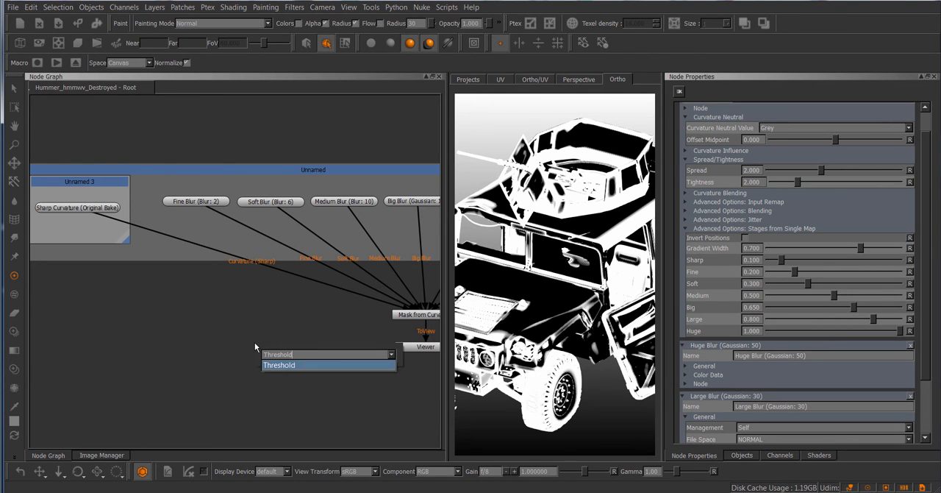
{"action": "key", "text": "Return"}
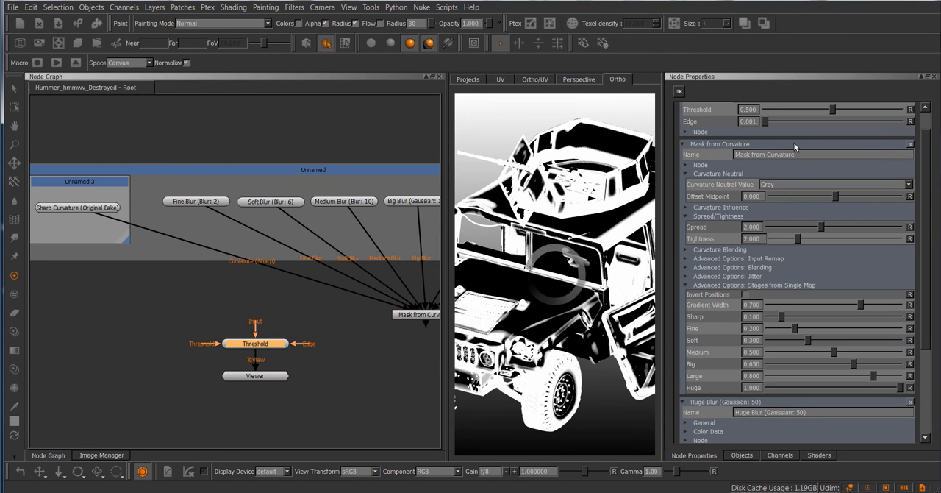
{"action": "scroll", "coordinate": [787, 143], "scroll_direction": "up", "scroll_amount": 1}
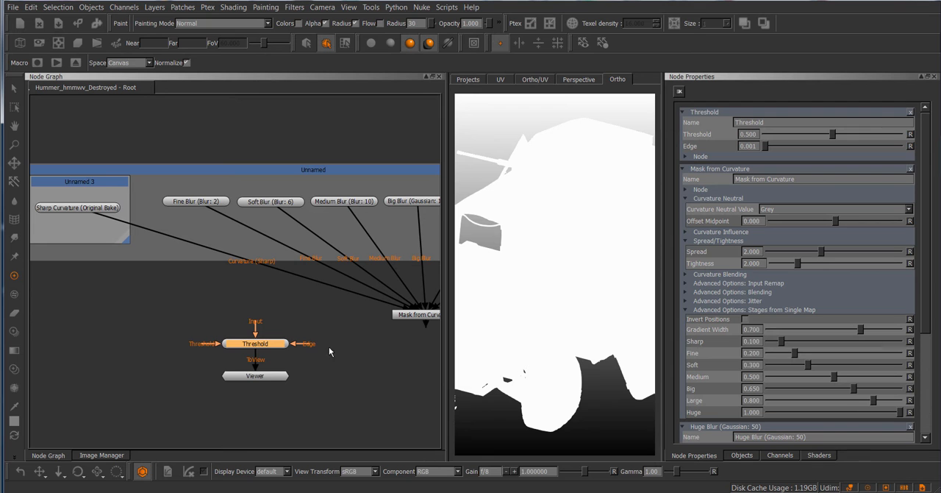
Collapse the Stages from Single Map settings and view the Mask from Curvature node's result on the model again
{"action": "left_click", "coordinate": [760, 310]}
{"action": "middle_click_drag", "start_coordinate": [198, 302], "coordinate": [55, 261]}
{"action": "left_click", "coordinate": [302, 273]}
{"action": "left_click", "coordinate": [287, 305]}
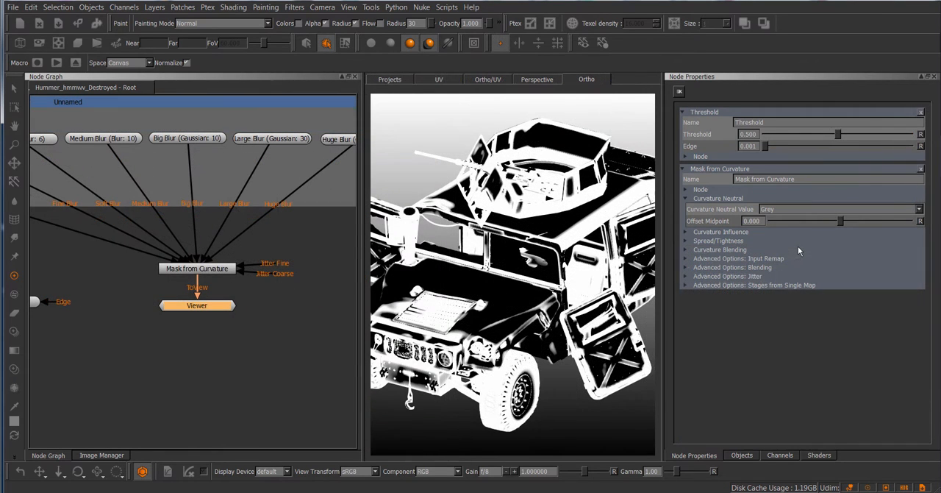
Adjust the Curvature Influence values to Sharp 0.219, Medium 0.517, Big 0.528, Large 0.267 and Huge 0.351
{"action": "left_click", "coordinate": [745, 232]}
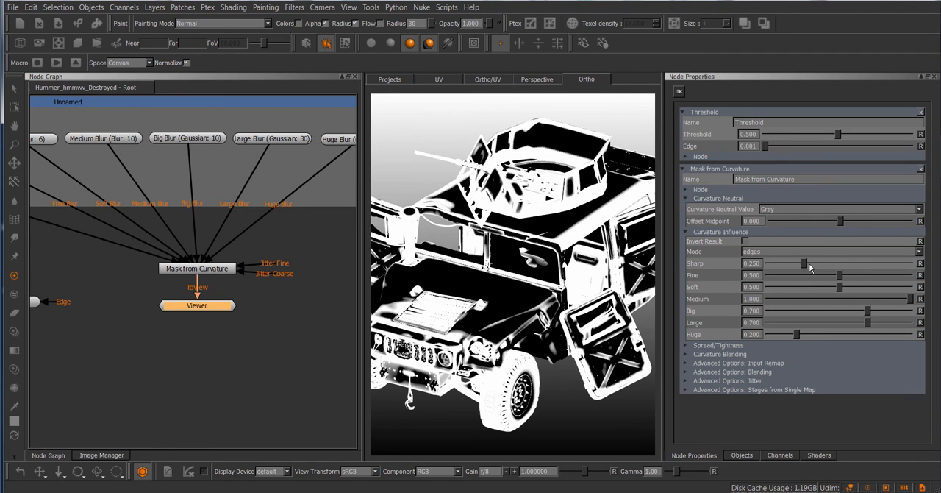
{"action": "left_click_drag", "start_coordinate": [809, 265], "coordinate": [805, 263]}
{"action": "mouse_move", "coordinate": [795, 336]}
{"action": "left_mouse_down"}
{"action": "mouse_move", "coordinate": [912, 337]}
{"action": "mouse_move", "coordinate": [791, 338]}
{"action": "mouse_move", "coordinate": [818, 337]}
{"action": "mouse_move", "coordinate": [787, 328]}
{"action": "mouse_move", "coordinate": [807, 326]}
{"action": "left_mouse_up"}
{"action": "left_click_drag", "start_coordinate": [867, 313], "coordinate": [843, 314]}
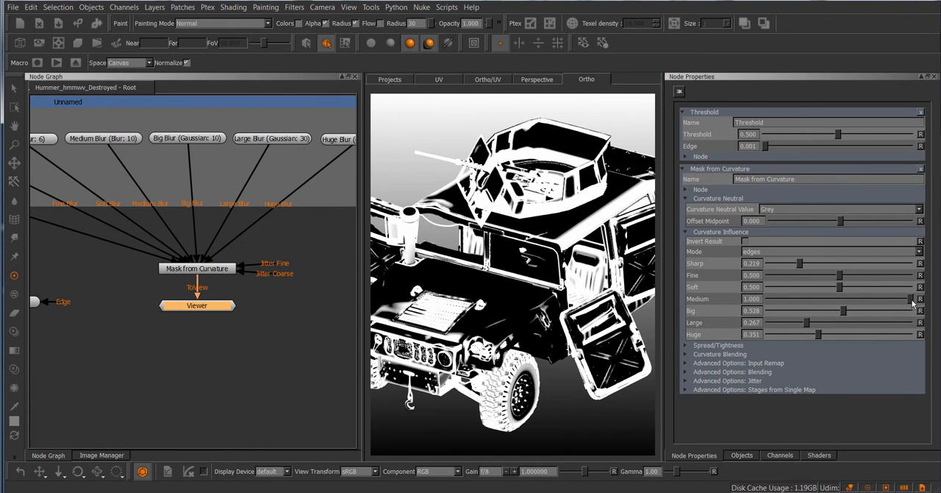
{"action": "left_click_drag", "start_coordinate": [912, 302], "coordinate": [844, 299]}
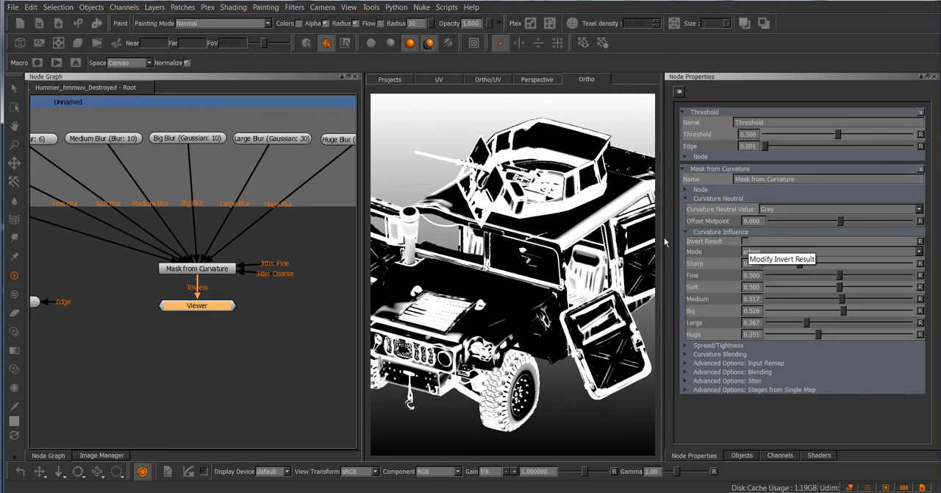
Try Invert Result on and off, and preview the mask in cavities mode
{"action": "left_click", "coordinate": [745, 242]}
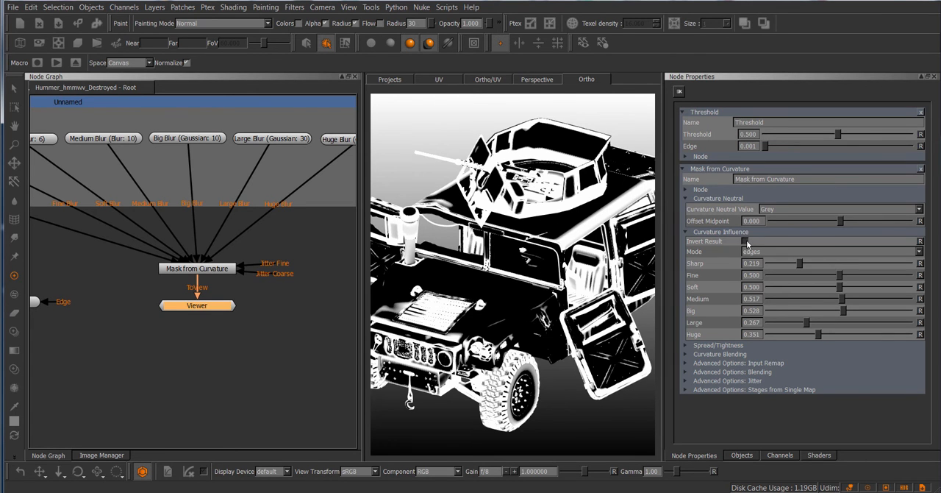
{"action": "left_click", "coordinate": [745, 241]}
{"action": "left_click", "coordinate": [754, 252]}
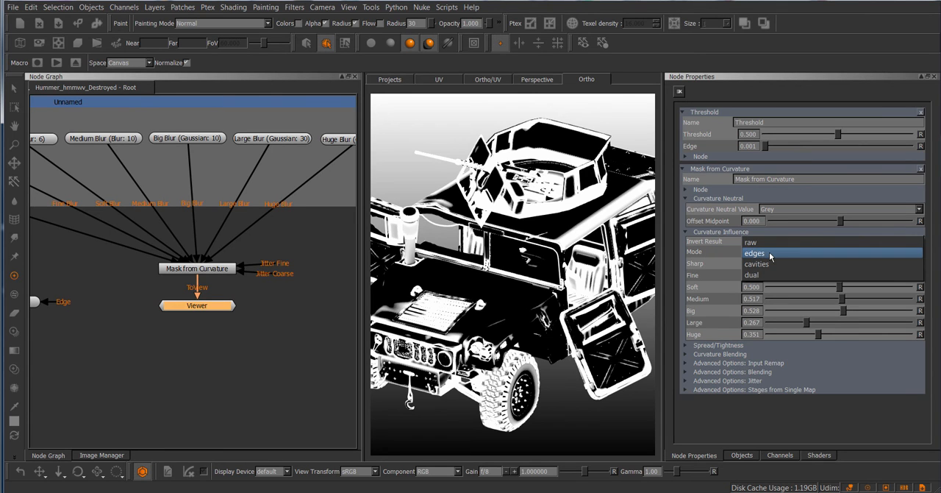
{"action": "left_click", "coordinate": [771, 260]}
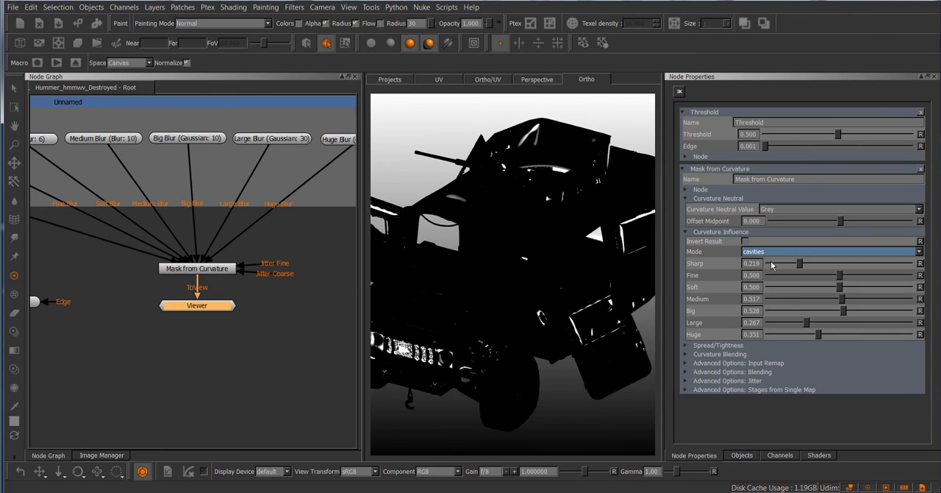
Set the Mask from Curvature mode to dual and recheck the mode options without changing them
{"action": "left_click", "coordinate": [770, 252]}
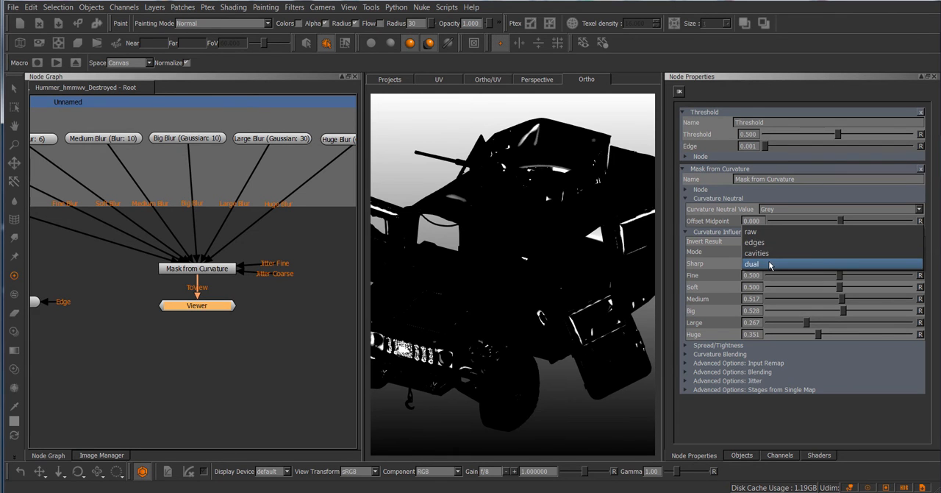
{"action": "left_click", "coordinate": [770, 264]}
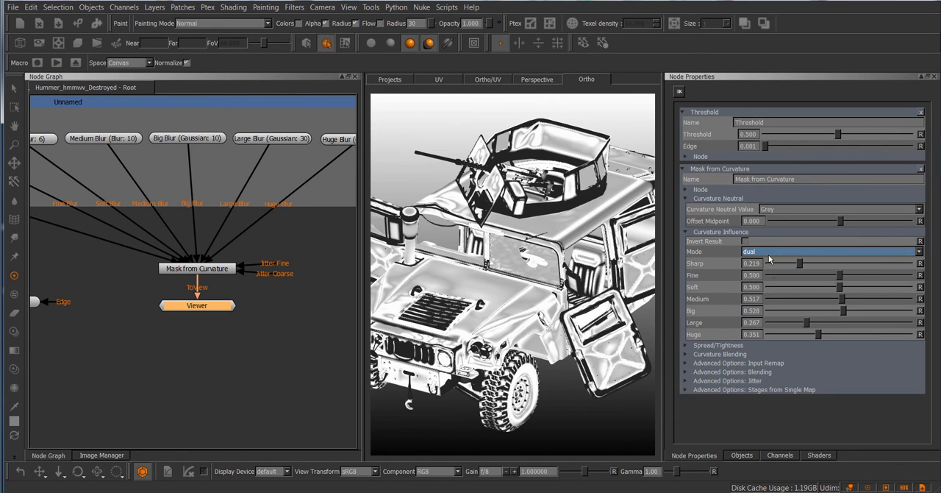
{"action": "left_click", "coordinate": [769, 254]}
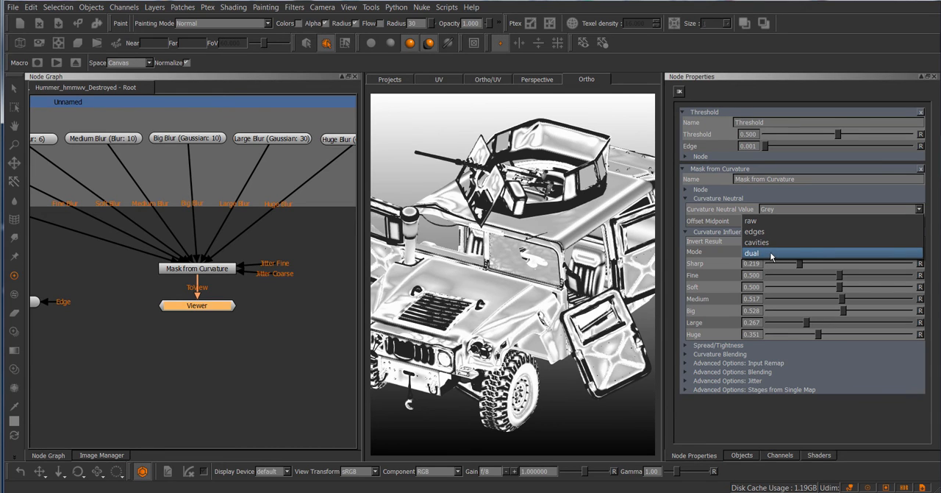
{"action": "left_click", "coordinate": [715, 249]}
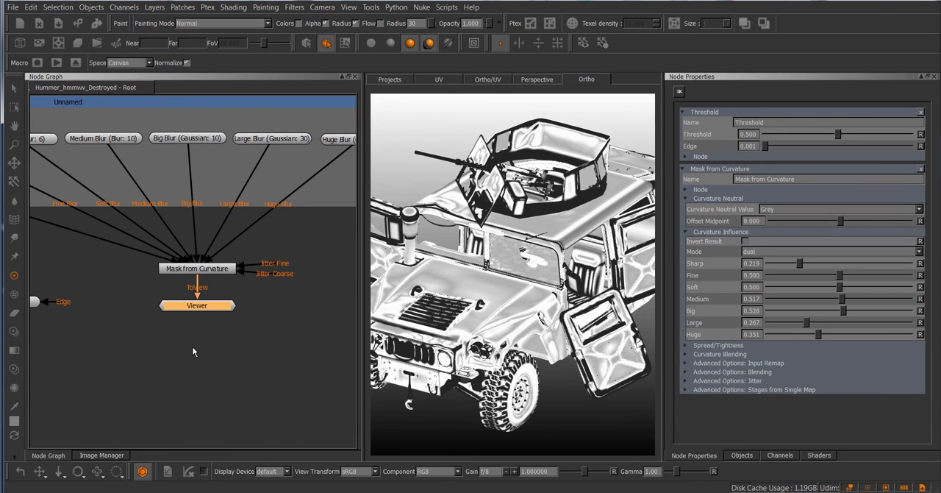
Look over the sharp and blurred curvature inputs in the node graph and review the mask's mode options, keeping dual
{"action": "middle_click_drag", "start_coordinate": [193, 351], "coordinate": [293, 347]}
{"action": "middle_click_drag", "start_coordinate": [197, 279], "coordinate": [363, 312]}
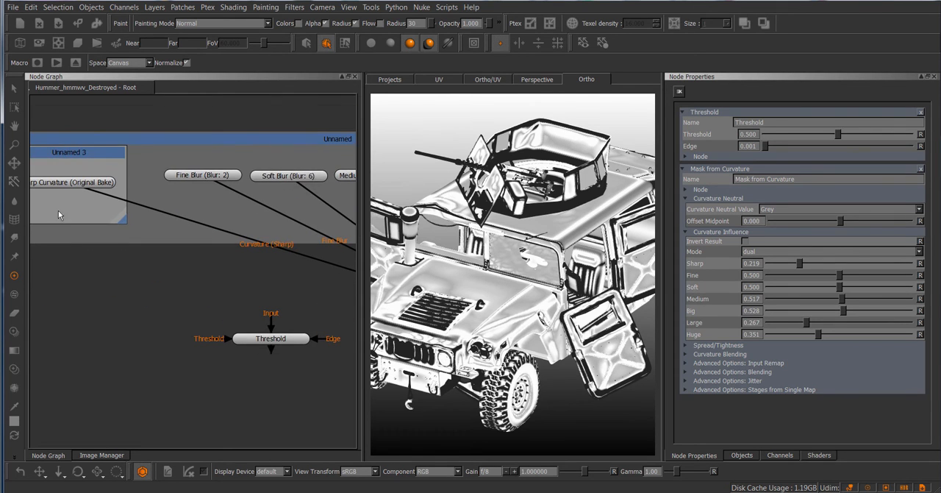
{"action": "middle_click_drag", "start_coordinate": [309, 300], "coordinate": [70, 288]}
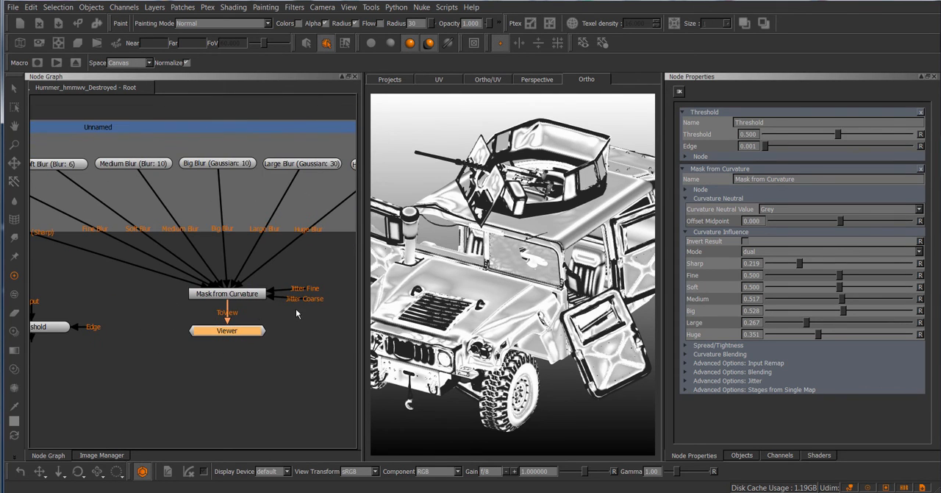
{"action": "left_click", "coordinate": [786, 251]}
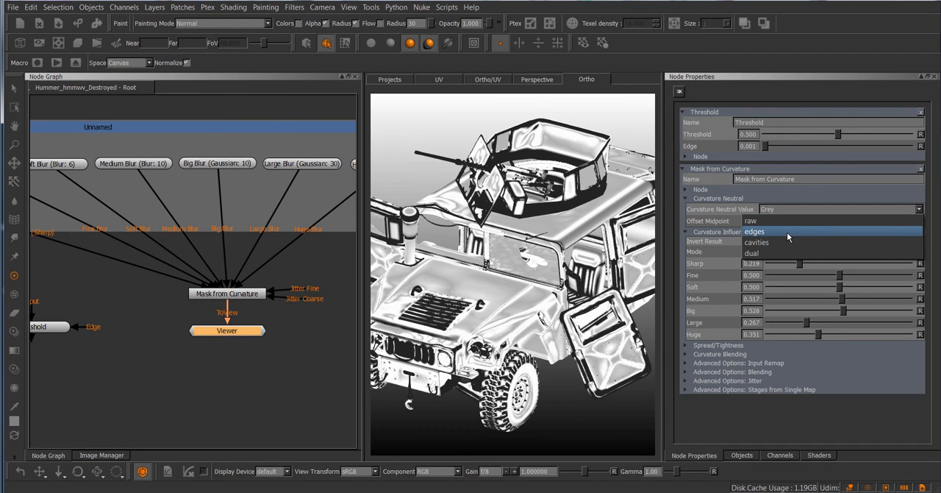
{"action": "left_click", "coordinate": [719, 246]}
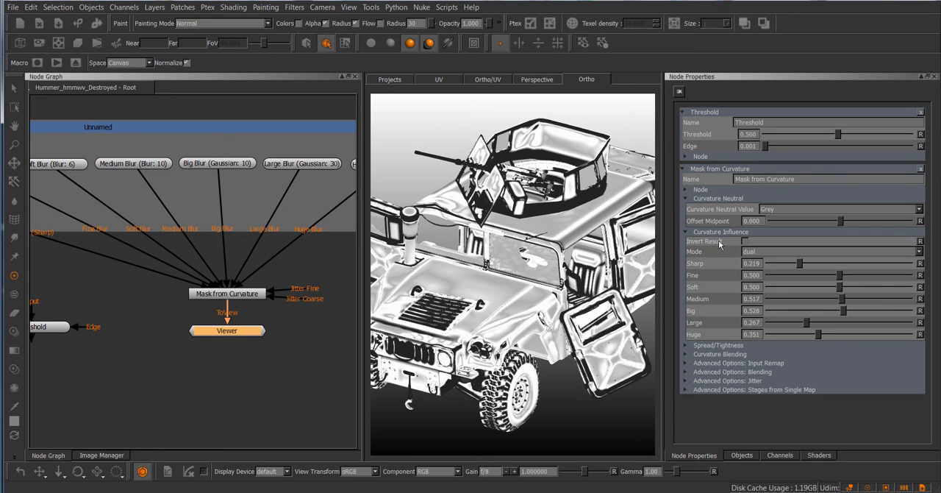
Preview the mask in raw mode and set the Mask from Curvature mode to edges
{"action": "left_click", "coordinate": [768, 253]}
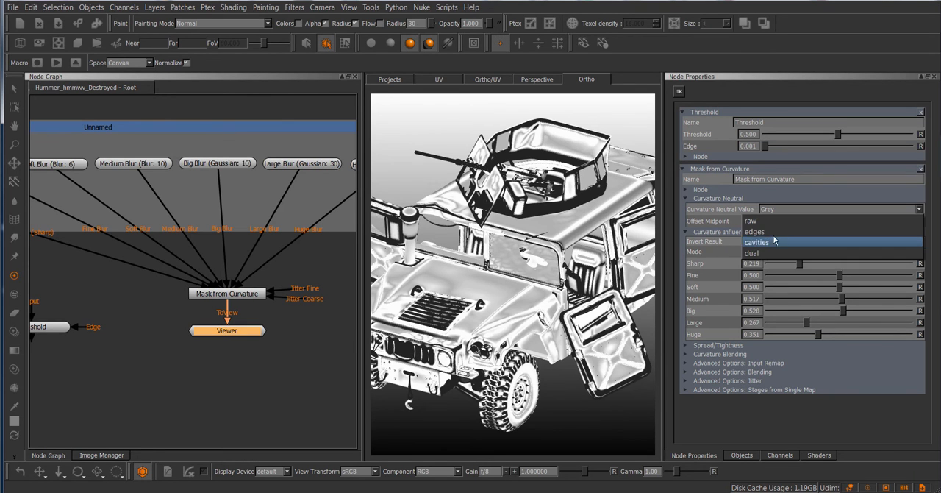
{"action": "left_click", "coordinate": [776, 220]}
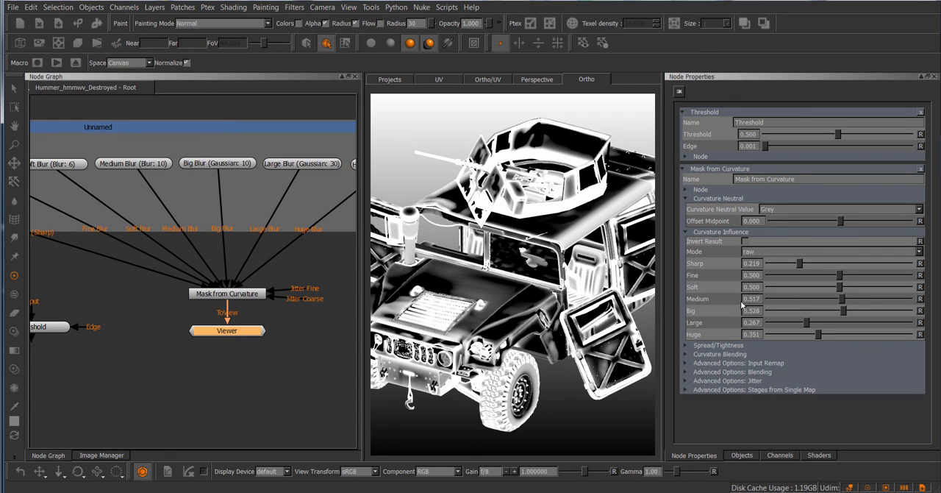
{"action": "left_click", "coordinate": [749, 253]}
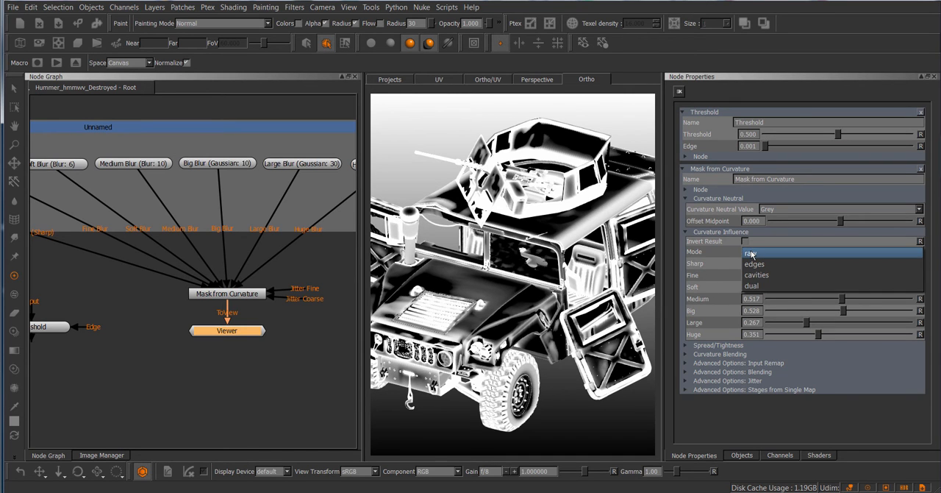
{"action": "left_click", "coordinate": [745, 262]}
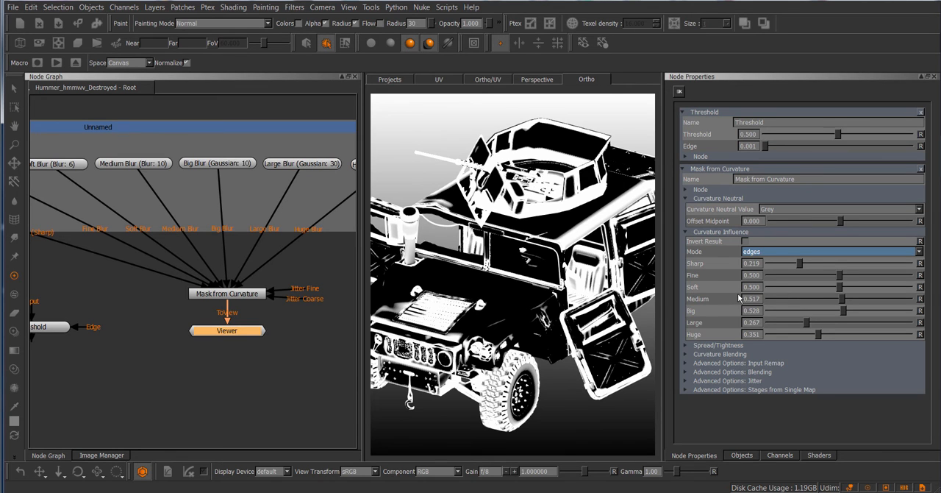
Try Overlay as the Blend Huge mode in Curvature Blending and set the Huge influence to 0.509
{"action": "left_click", "coordinate": [727, 355]}
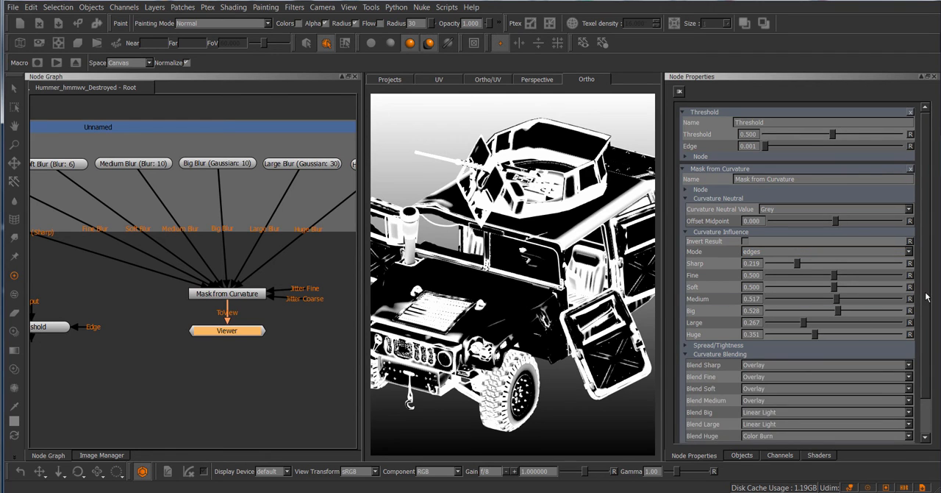
{"action": "scroll", "coordinate": [927, 309], "scroll_direction": "down", "scroll_amount": 2}
{"action": "left_click_drag", "start_coordinate": [927, 329], "coordinate": [927, 333]}
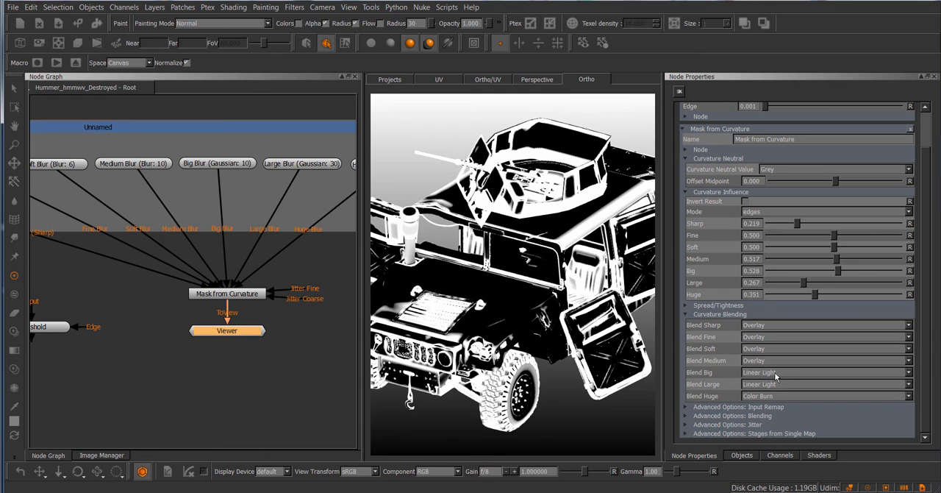
{"action": "left_click", "coordinate": [774, 397]}
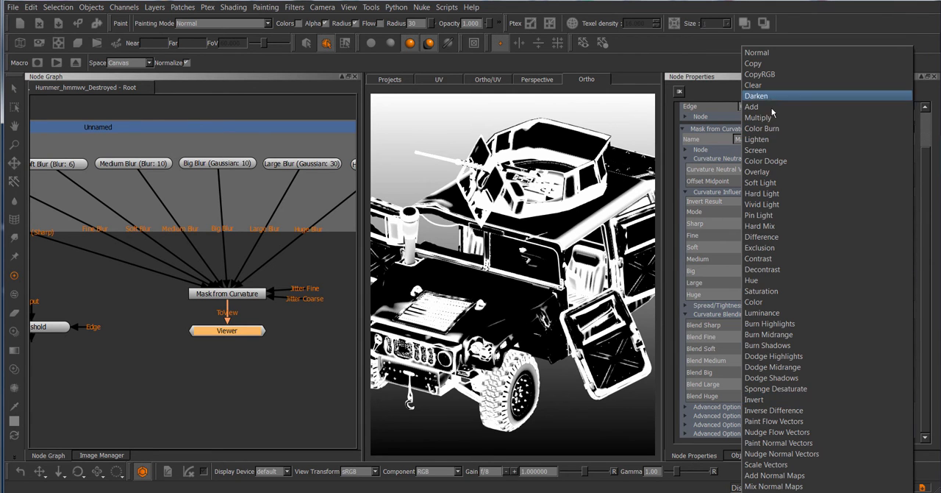
{"action": "left_click", "coordinate": [772, 161]}
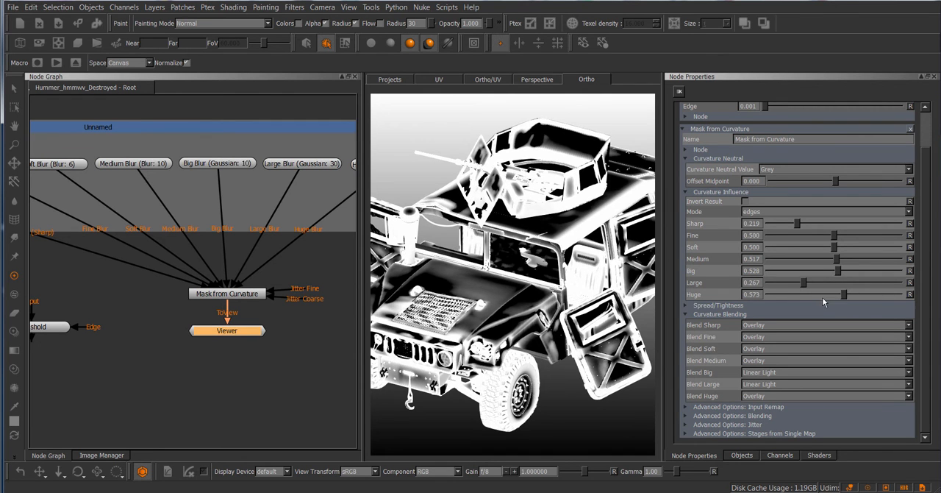
{"action": "left_click", "coordinate": [775, 397]}
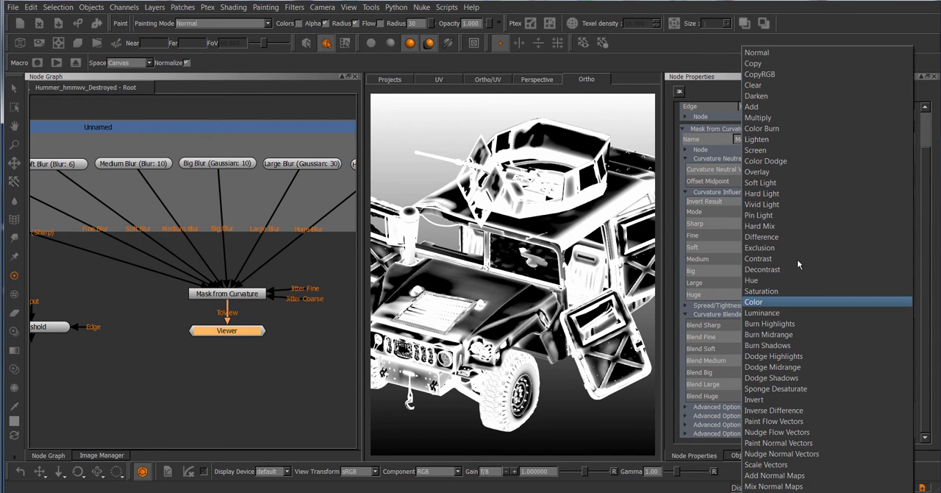
{"action": "key", "text": "Escape"}
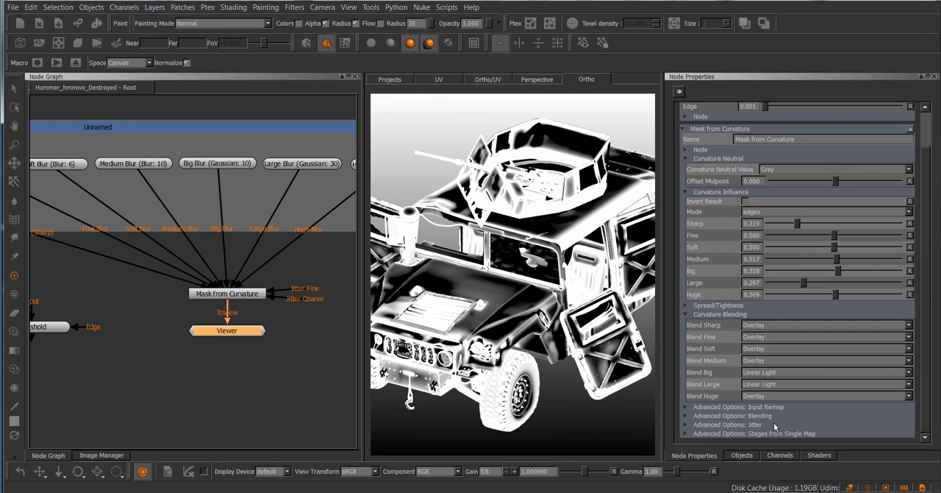
Restore Blend Huge to Color Burn and collapse the Curvature Blending settings
{"action": "left_click", "coordinate": [764, 395]}
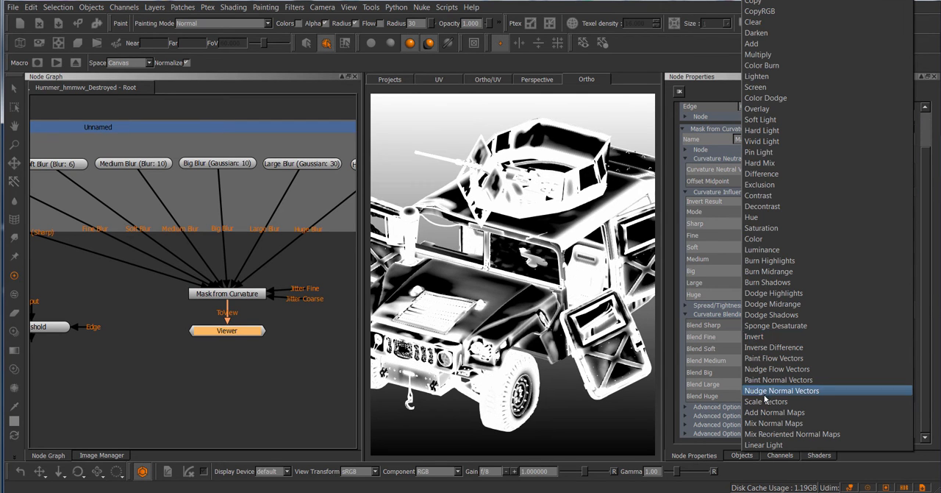
{"action": "left_click", "coordinate": [781, 66]}
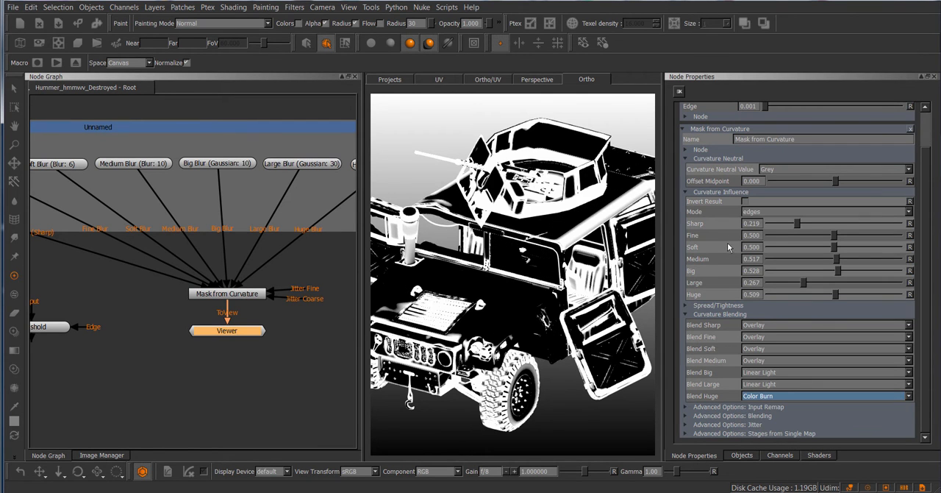
{"action": "left_click", "coordinate": [721, 314]}
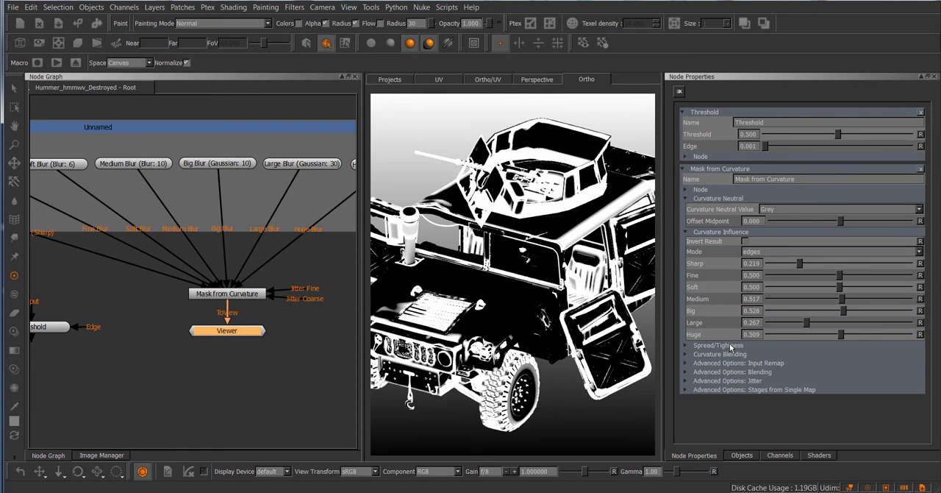
Adjust the Spread/Tightness settings of the curvature mask to Spread 1.059 and Tightness 2.242
{"action": "left_click", "coordinate": [730, 346]}
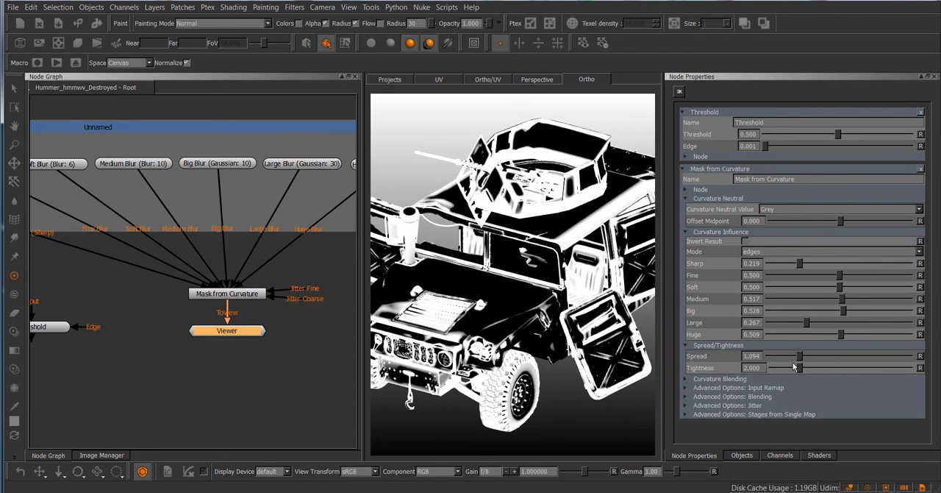
{"action": "mouse_move", "coordinate": [794, 363]}
{"action": "left_mouse_down"}
{"action": "mouse_move", "coordinate": [785, 363]}
{"action": "mouse_move", "coordinate": [801, 363]}
{"action": "left_mouse_up"}
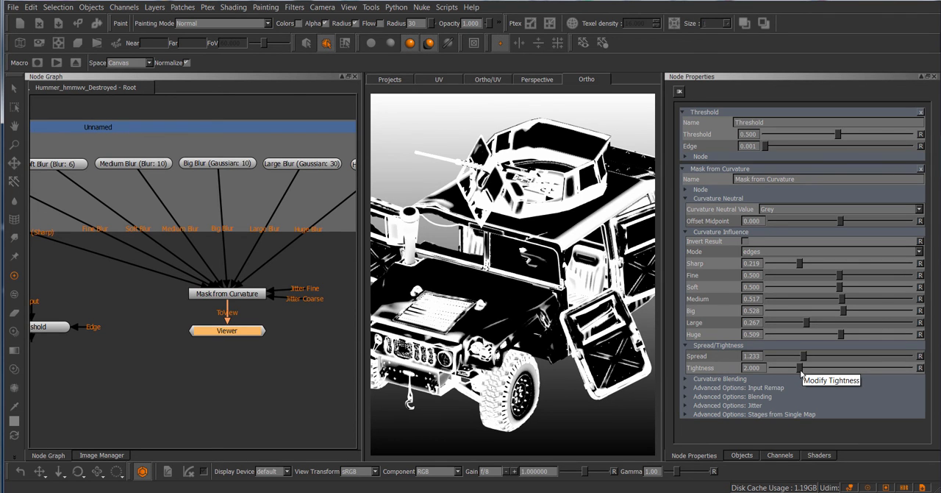
{"action": "mouse_move", "coordinate": [802, 367]}
{"action": "left_mouse_down"}
{"action": "mouse_move", "coordinate": [777, 359]}
{"action": "mouse_move", "coordinate": [832, 360]}
{"action": "mouse_move", "coordinate": [803, 374]}
{"action": "left_mouse_up"}
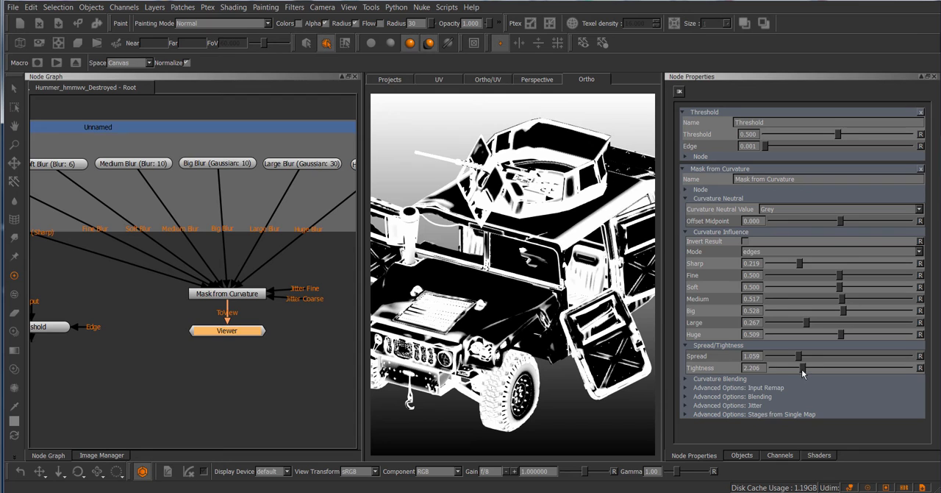
Try reshaping the Map F/S/M Blur curve in Input Remap after looking over the fine, soft and medium blur inputs
{"action": "left_click", "coordinate": [763, 388]}
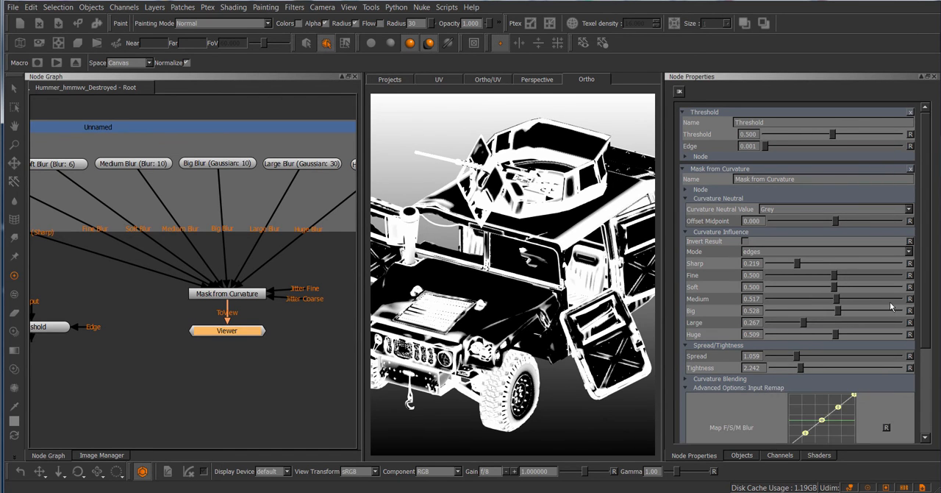
{"action": "left_click_drag", "start_coordinate": [927, 292], "coordinate": [929, 362]}
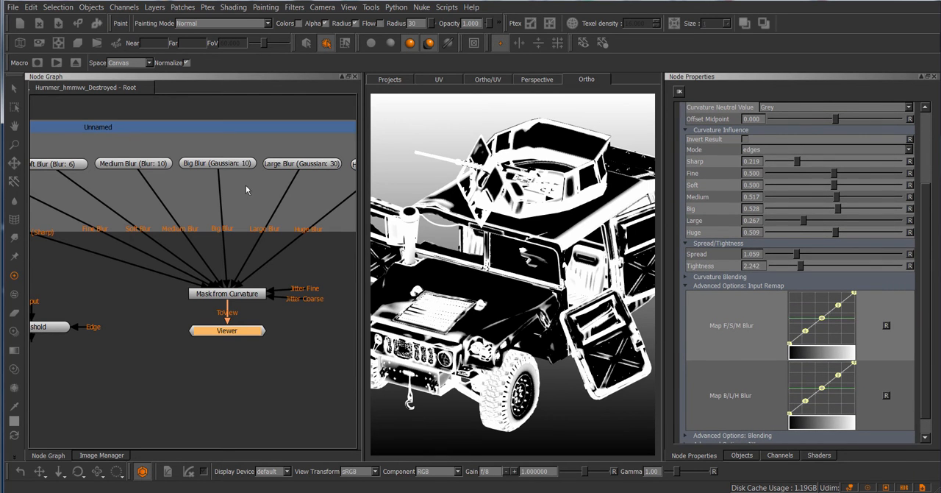
{"action": "middle_click_drag", "start_coordinate": [229, 105], "coordinate": [260, 117]}
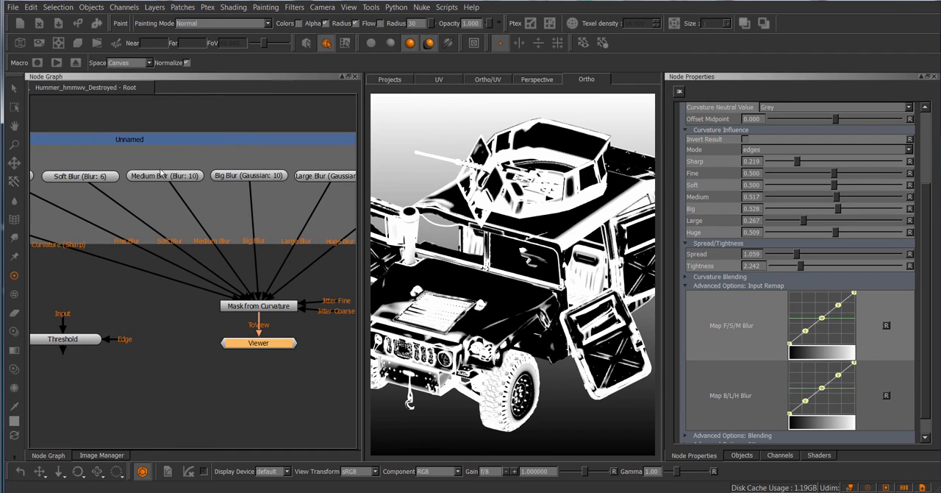
{"action": "middle_click_drag", "start_coordinate": [34, 160], "coordinate": [140, 168]}
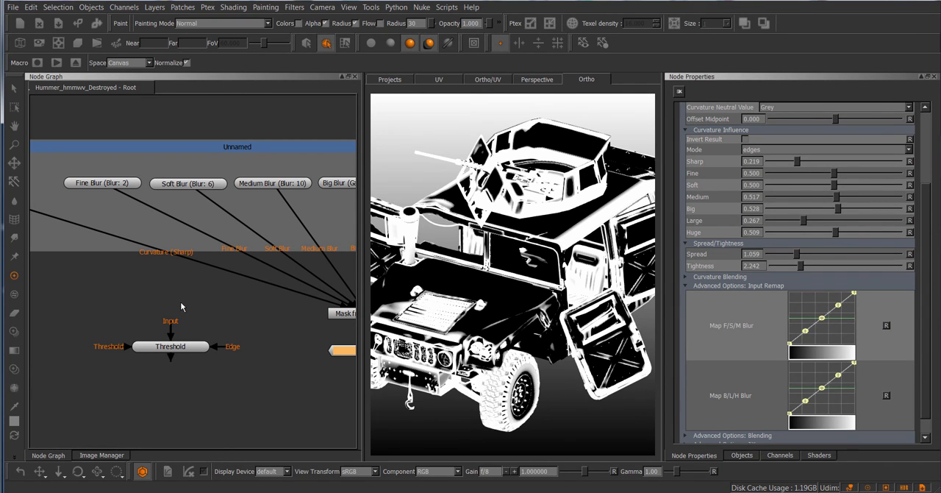
{"action": "middle_click_drag", "start_coordinate": [180, 304], "coordinate": [186, 307]}
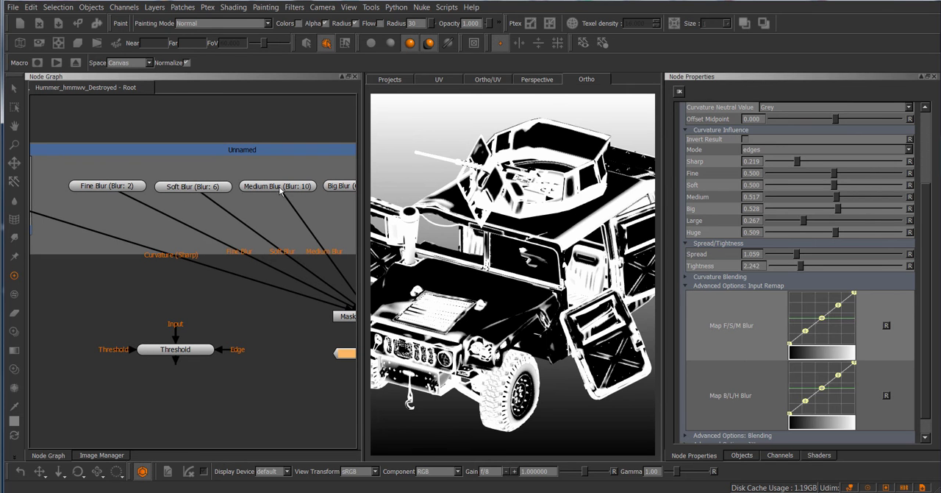
{"action": "left_click_drag", "start_coordinate": [806, 331], "coordinate": [807, 332]}
{"action": "left_click_drag", "start_coordinate": [811, 302], "coordinate": [813, 332]}
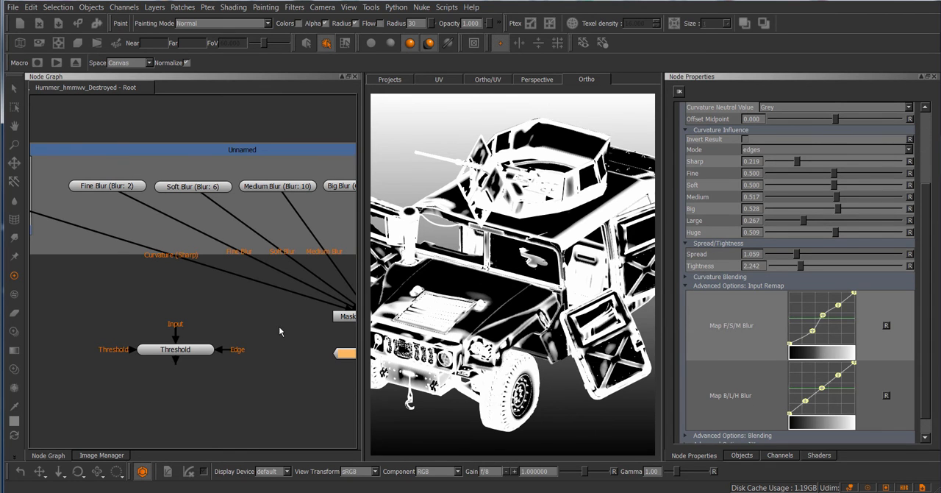
Look over the big, large and huge blur inputs, reset the Map F/S/M Blur curve and collapse Input Remap
{"action": "middle_click_drag", "start_coordinate": [282, 331], "coordinate": [93, 334]}
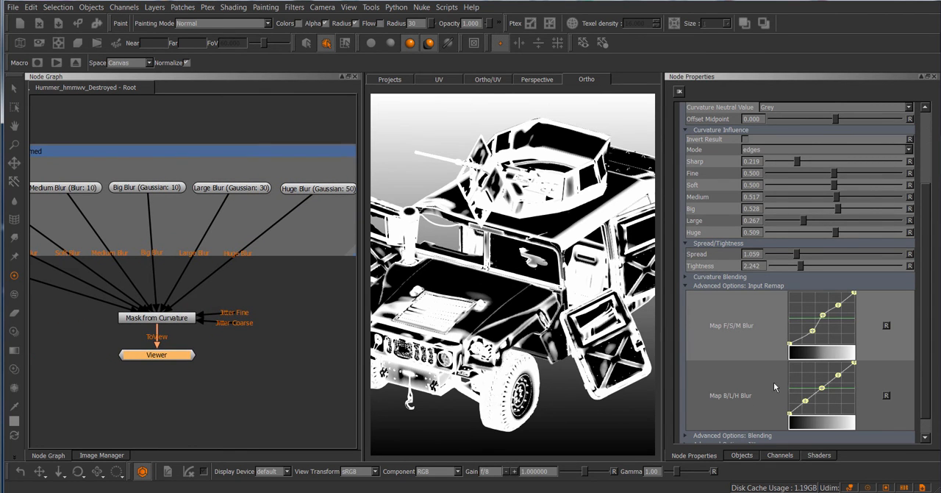
{"action": "mouse_move", "coordinate": [805, 401]}
{"action": "left_mouse_down"}
{"action": "mouse_move", "coordinate": [798, 390]}
{"action": "mouse_move", "coordinate": [804, 400]}
{"action": "left_mouse_up"}
{"action": "left_click", "coordinate": [886, 324]}
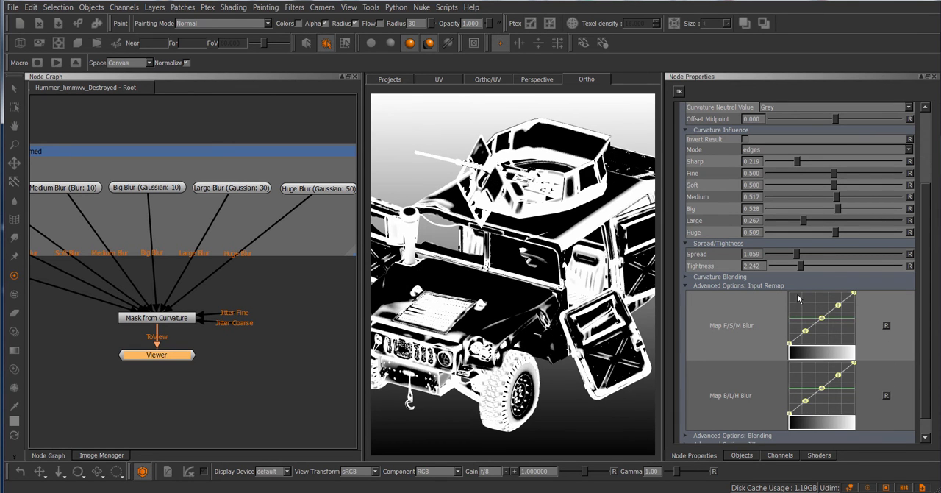
{"action": "left_click", "coordinate": [757, 286]}
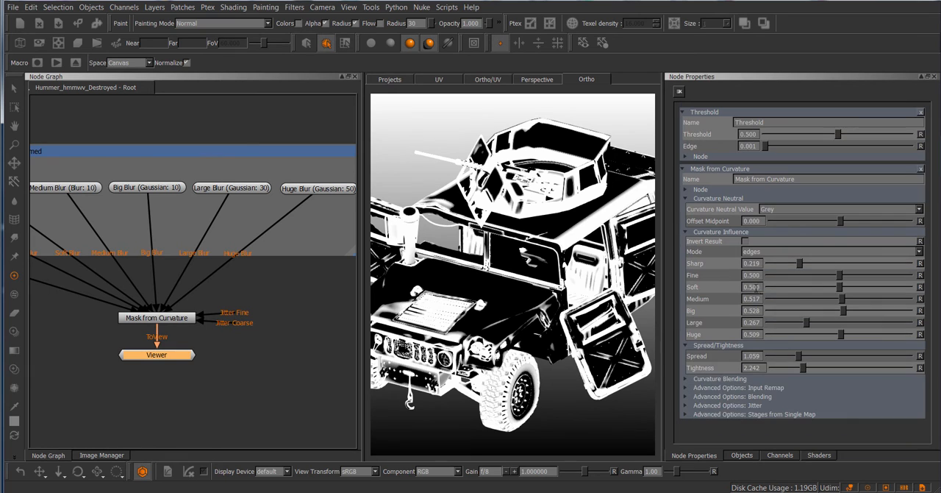
Examine the raw, cavity and dual settings in Advanced Options: Blending alongside the mask's mode options, keeping the edges mode
{"action": "left_click", "coordinate": [760, 397]}
{"action": "scroll", "coordinate": [927, 373], "scroll_direction": "down", "scroll_amount": 3}
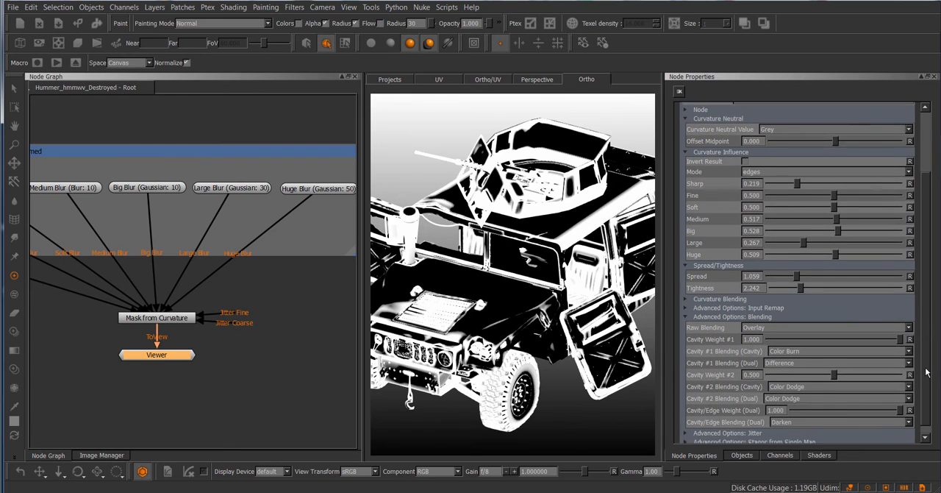
{"action": "scroll", "coordinate": [926, 373], "scroll_direction": "down", "scroll_amount": 1}
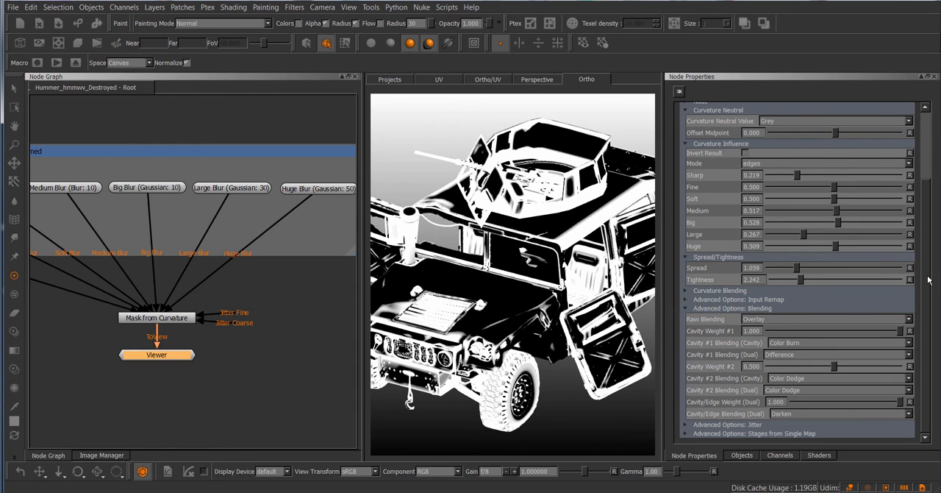
{"action": "scroll", "coordinate": [929, 281], "scroll_direction": "up", "scroll_amount": 1}
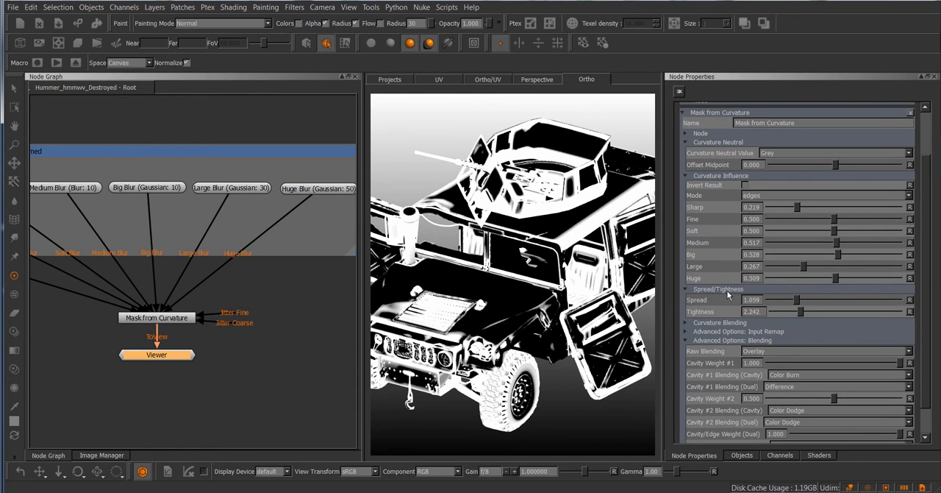
{"action": "left_click", "coordinate": [765, 196]}
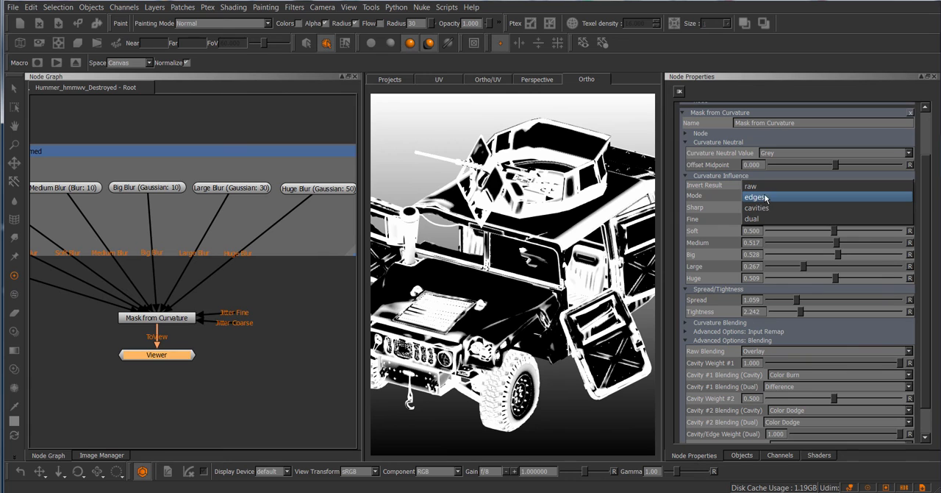
{"action": "left_click", "coordinate": [719, 192]}
{"action": "scroll", "coordinate": [928, 298], "scroll_direction": "down", "scroll_amount": 2}
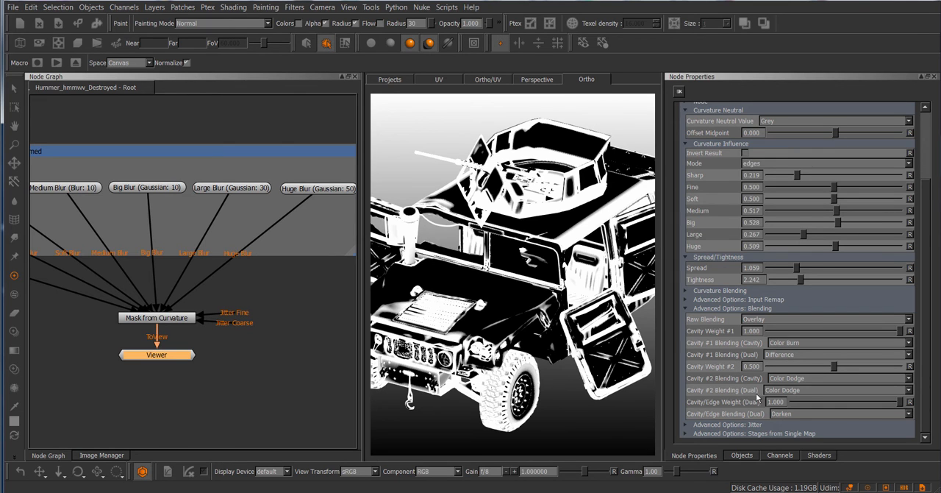
{"action": "left_click", "coordinate": [762, 167]}
{"action": "left_click", "coordinate": [716, 162]}
{"action": "left_click", "coordinate": [768, 163]}
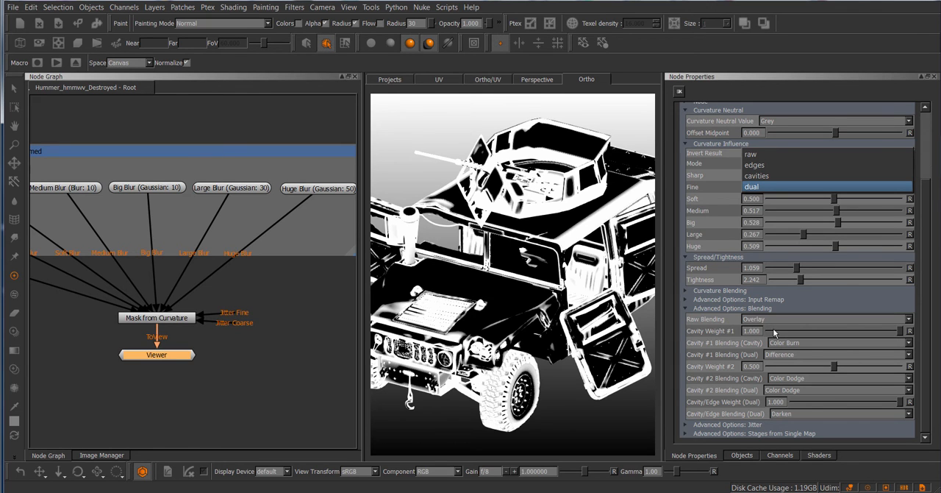
{"action": "left_click", "coordinate": [474, 8]}
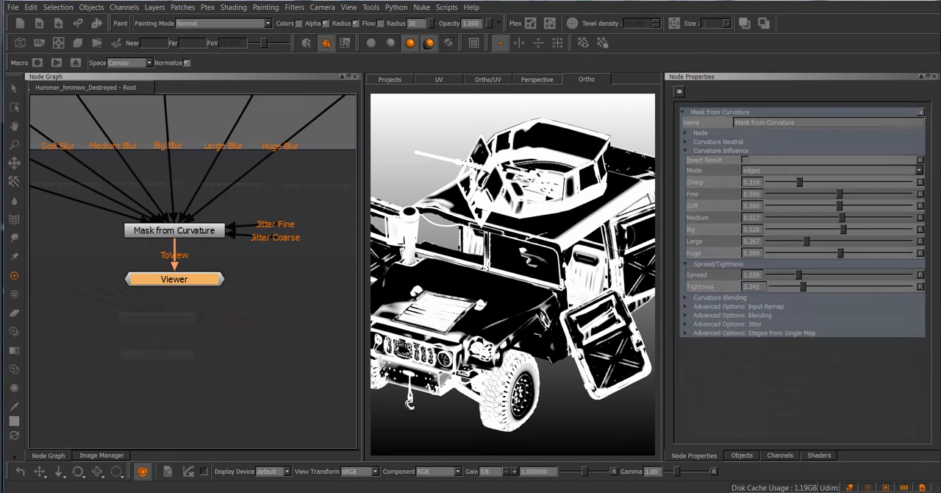
Check the Advanced Options: Jitter section and the Jitter Fine and Jitter Coarse inputs of the Mask from Curvature node
{"action": "left_click", "coordinate": [732, 323]}
{"action": "left_click", "coordinate": [733, 324]}
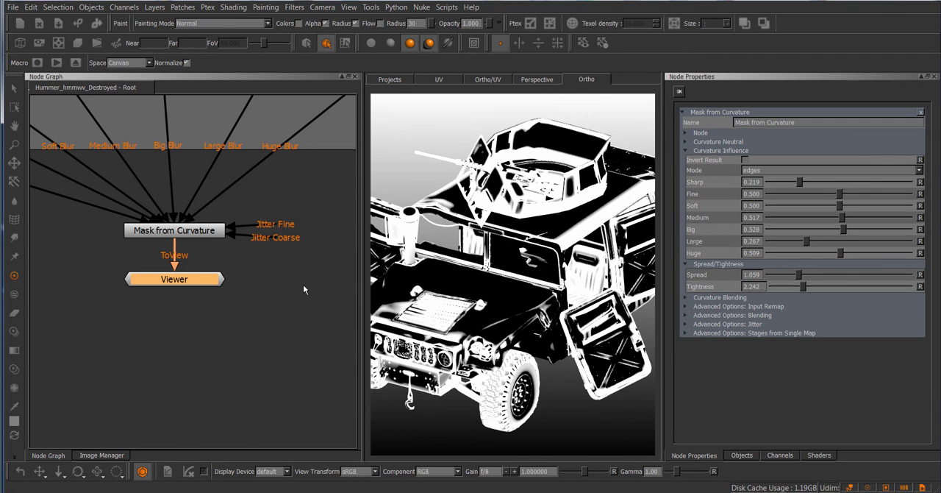
{"action": "scroll", "coordinate": [273, 256], "scroll_direction": "up", "scroll_amount": 5}
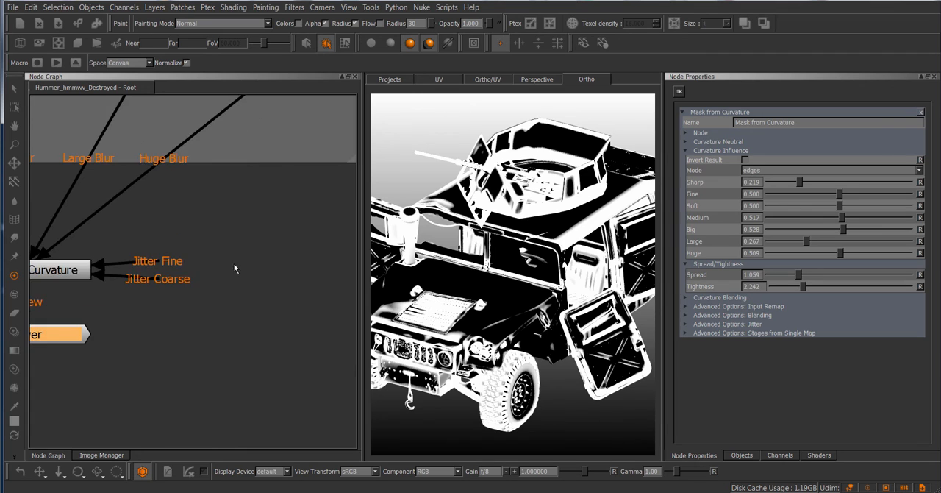
{"action": "middle_click_drag", "start_coordinate": [234, 269], "coordinate": [294, 255]}
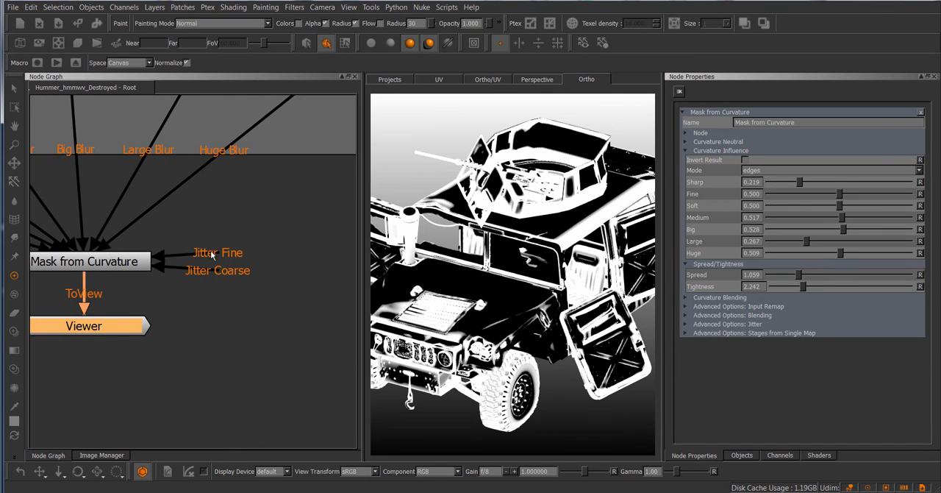
Examine the Jitter Fine and Jitter Coarse inputs, expand Advanced Options: Jitter and review the channel choices for Fine x
{"action": "left_click_drag", "start_coordinate": [208, 253], "coordinate": [224, 291]}
{"action": "middle_click_drag", "start_coordinate": [293, 255], "coordinate": [291, 254]}
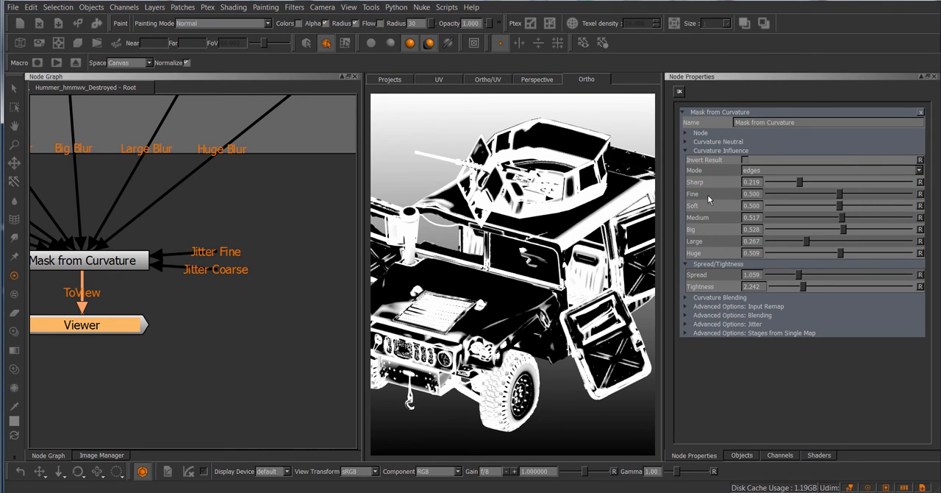
{"action": "left_click_drag", "start_coordinate": [206, 269], "coordinate": [218, 278]}
{"action": "middle_click_drag", "start_coordinate": [270, 262], "coordinate": [268, 263]}
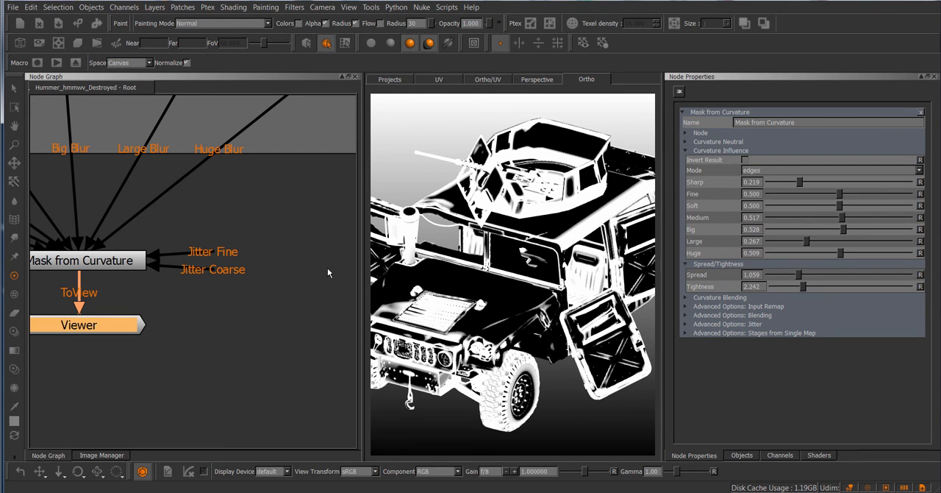
{"action": "left_click", "coordinate": [714, 326]}
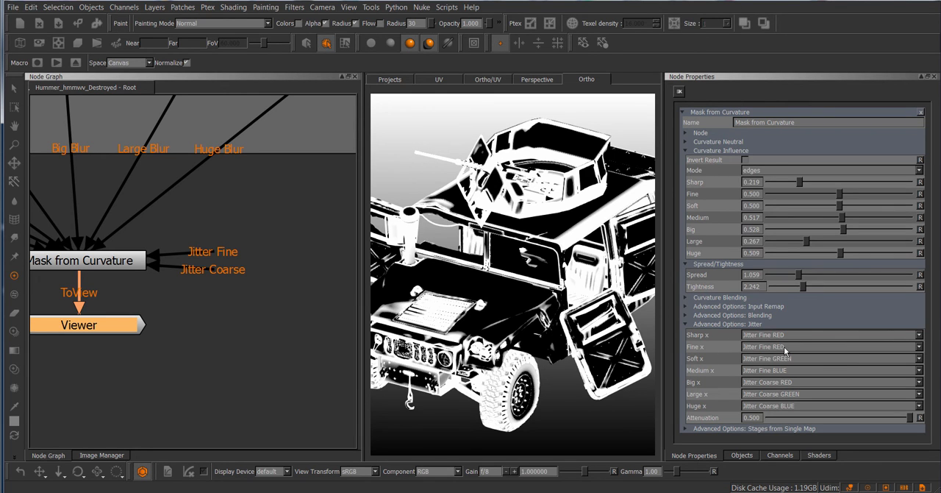
{"action": "left_click", "coordinate": [793, 351]}
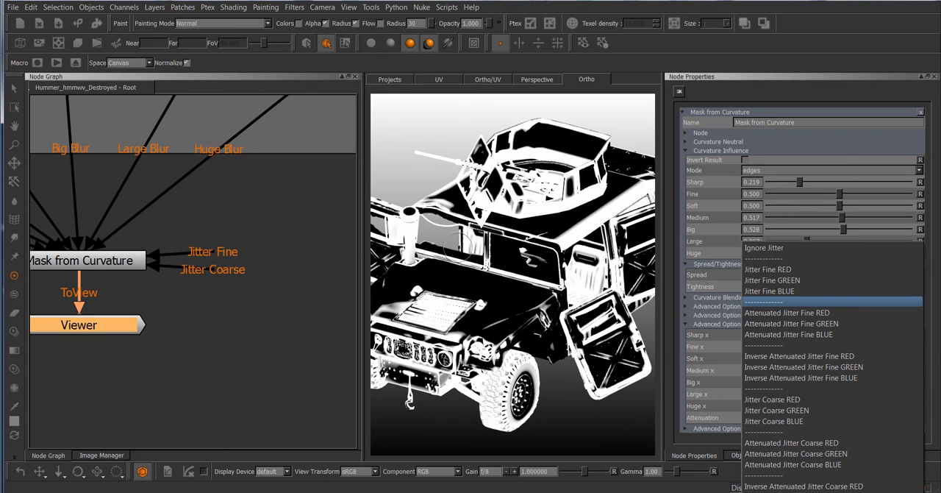
{"action": "left_click", "coordinate": [262, 214]}
Look over the blur nodes feeding the mask and the attenuated and inverse attenuated jitter channel choices
{"action": "scroll", "coordinate": [261, 214], "scroll_direction": "down", "scroll_amount": 4}
{"action": "middle_click_drag", "start_coordinate": [244, 233], "coordinate": [386, 258]}
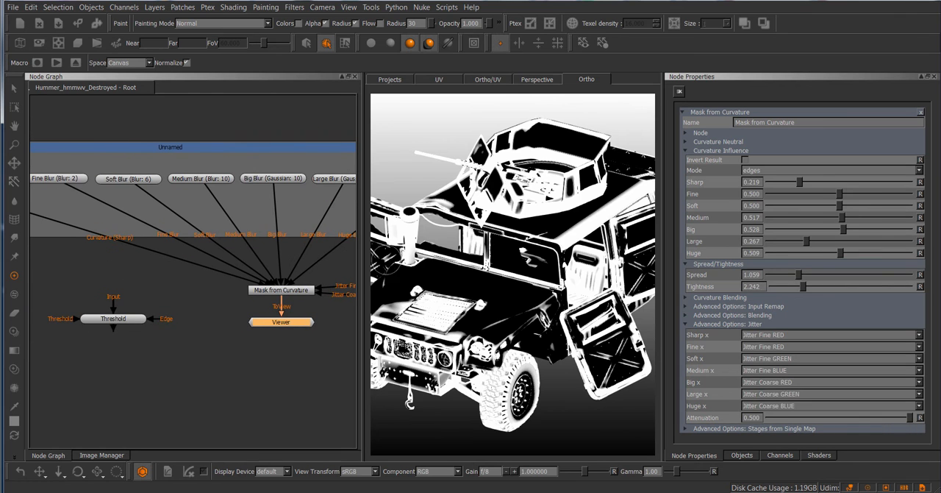
{"action": "scroll", "coordinate": [273, 313], "scroll_direction": "up", "scroll_amount": 3}
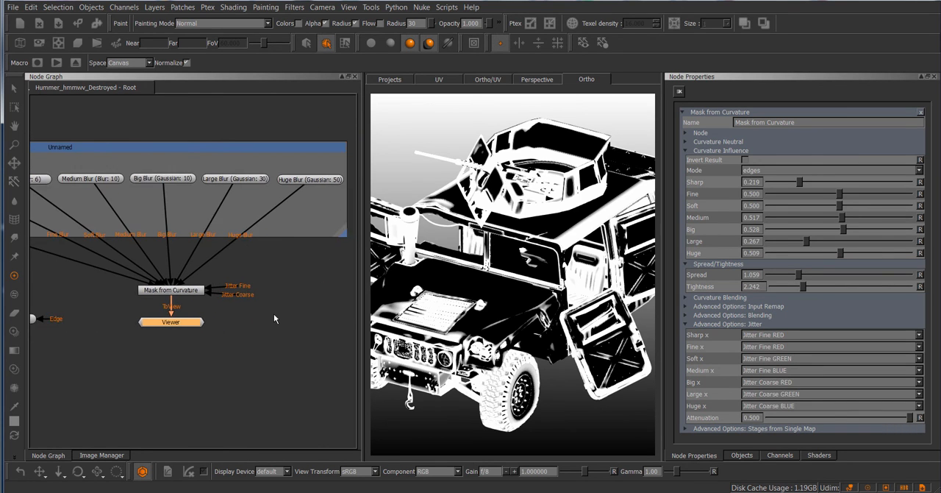
{"action": "middle_click_drag", "start_coordinate": [304, 303], "coordinate": [284, 290]}
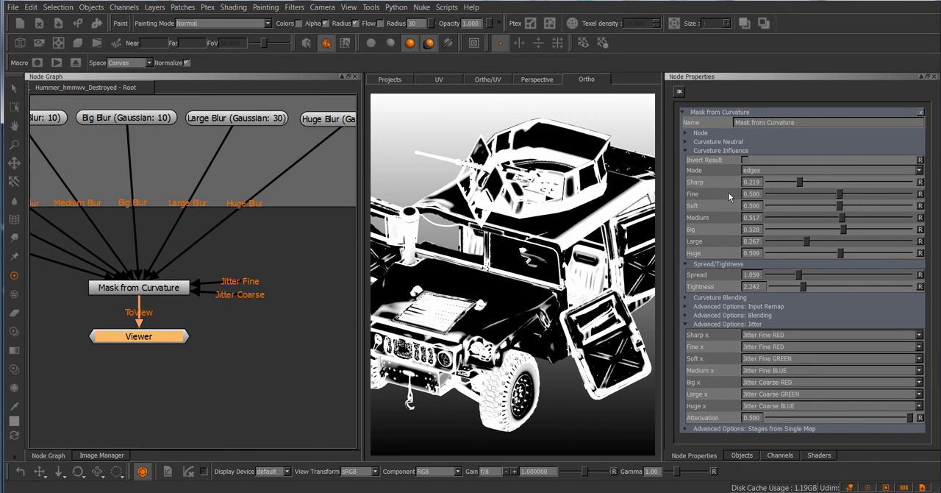
{"action": "left_click", "coordinate": [779, 333]}
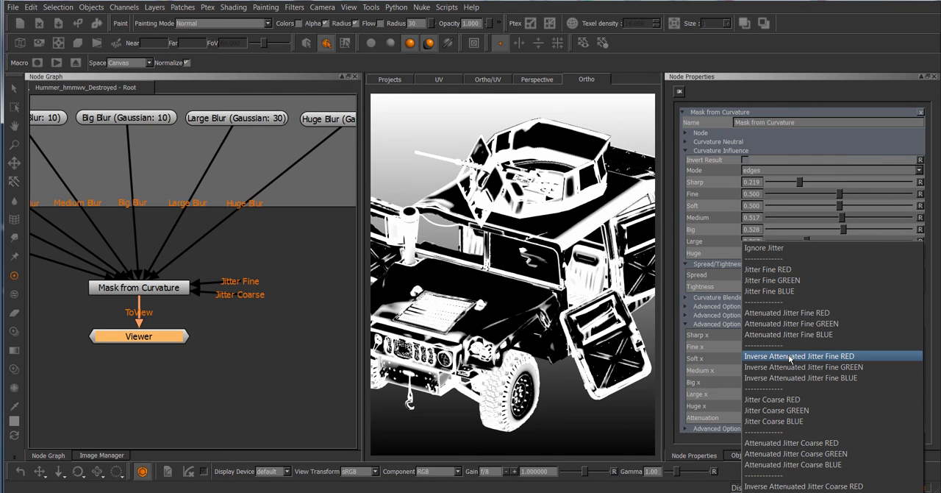
{"action": "left_click", "coordinate": [252, 275]}
{"action": "scroll", "coordinate": [252, 274], "scroll_direction": "down", "scroll_amount": 3}
{"action": "middle_click_drag", "start_coordinate": [127, 365], "coordinate": [325, 414]}
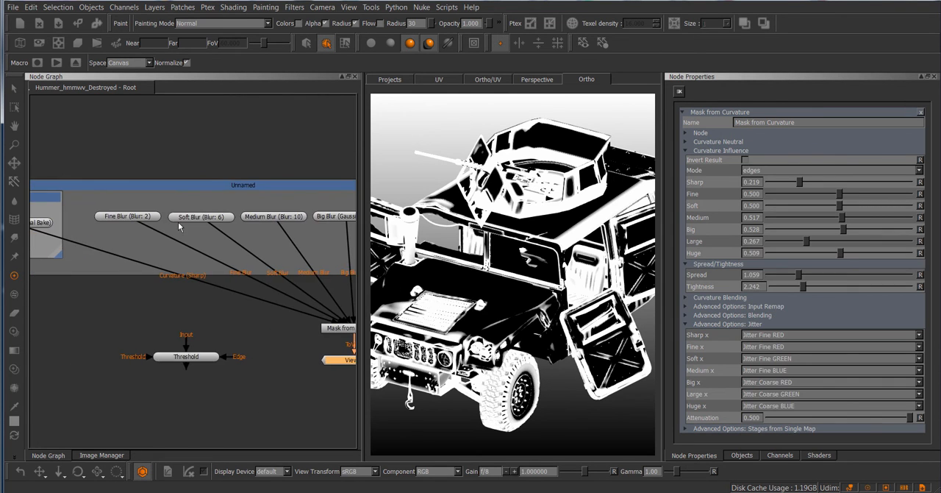
{"action": "left_click_drag", "start_coordinate": [131, 219], "coordinate": [120, 224]}
{"action": "middle_click_drag", "start_coordinate": [316, 253], "coordinate": [148, 209]}
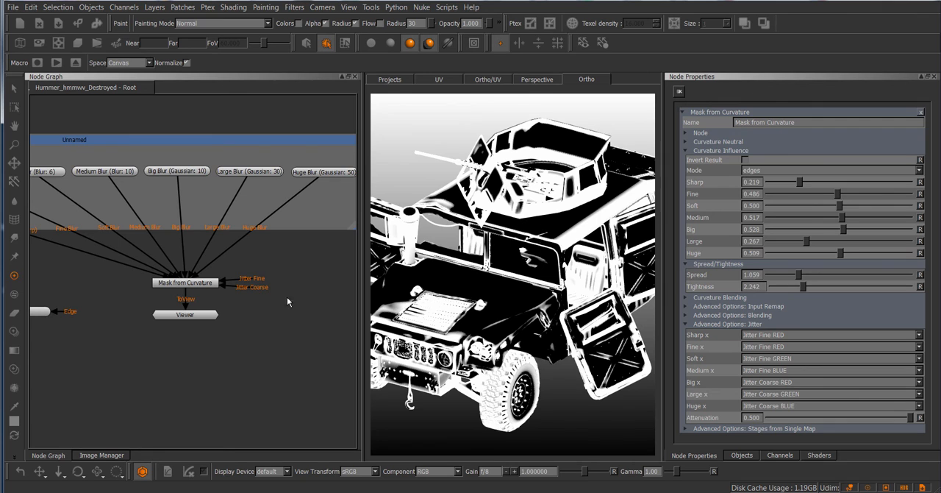
Add a Cloud node, connect it to the Jitter Fine input of Mask from Curvature and inspect the roof edge up close
{"action": "middle_click_drag", "start_coordinate": [294, 296], "coordinate": [290, 288]}
{"action": "scroll", "coordinate": [290, 288], "scroll_direction": "up", "scroll_amount": 5}
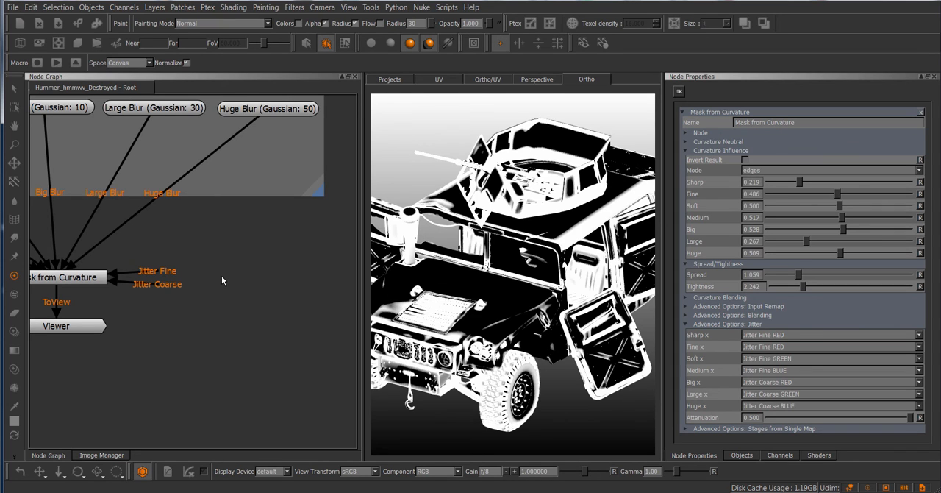
{"action": "key", "text": "Tab"}
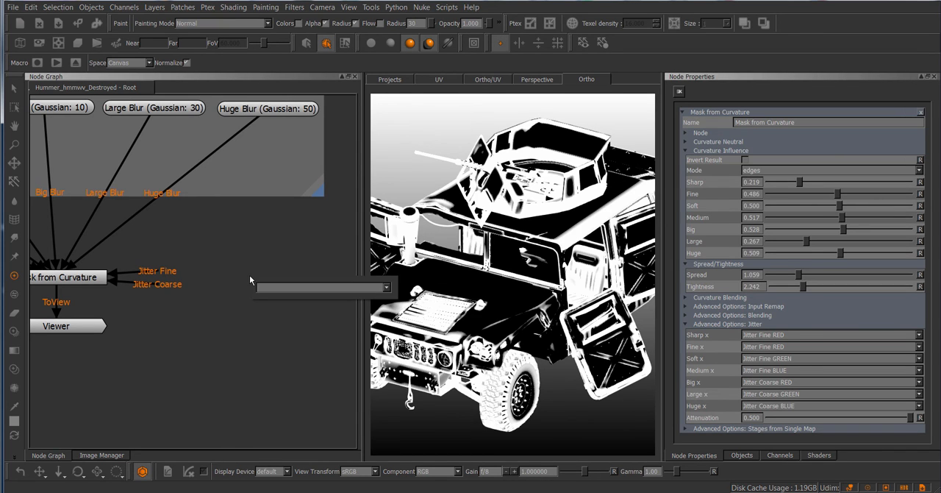
{"action": "type", "text": "cloud"}
{"action": "key", "text": "Return"}
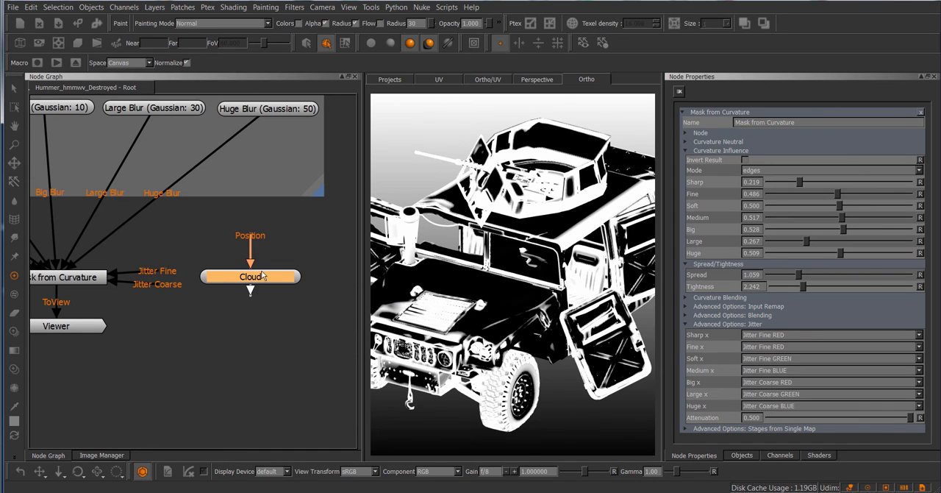
{"action": "left_click_drag", "start_coordinate": [261, 271], "coordinate": [290, 251]}
{"action": "left_click_drag", "start_coordinate": [154, 269], "coordinate": [239, 257]}
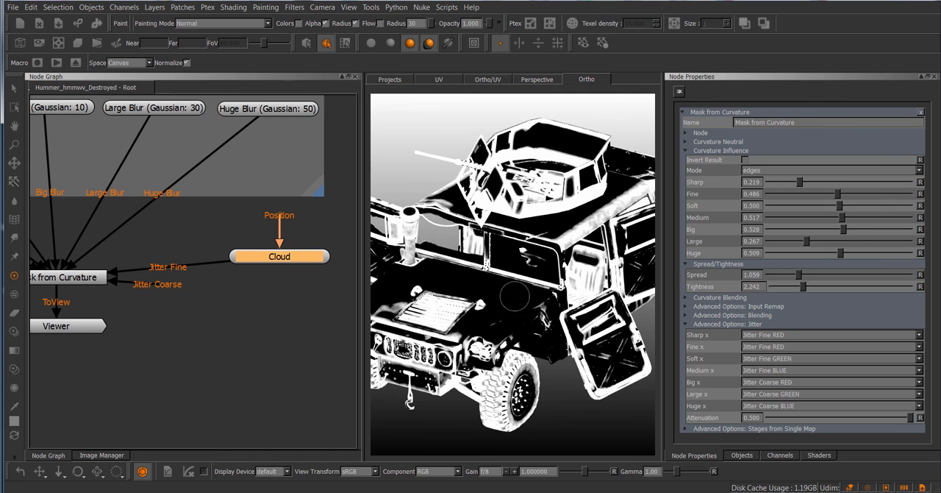
{"action": "right_click_drag", "start_coordinate": [515, 297], "coordinate": [530, 303], "text": "alt"}
{"action": "middle_click_drag", "start_coordinate": [523, 276], "coordinate": [438, 342], "text": "alt"}
{"action": "right_click_drag", "start_coordinate": [437, 342], "coordinate": [534, 305], "text": "alt"}
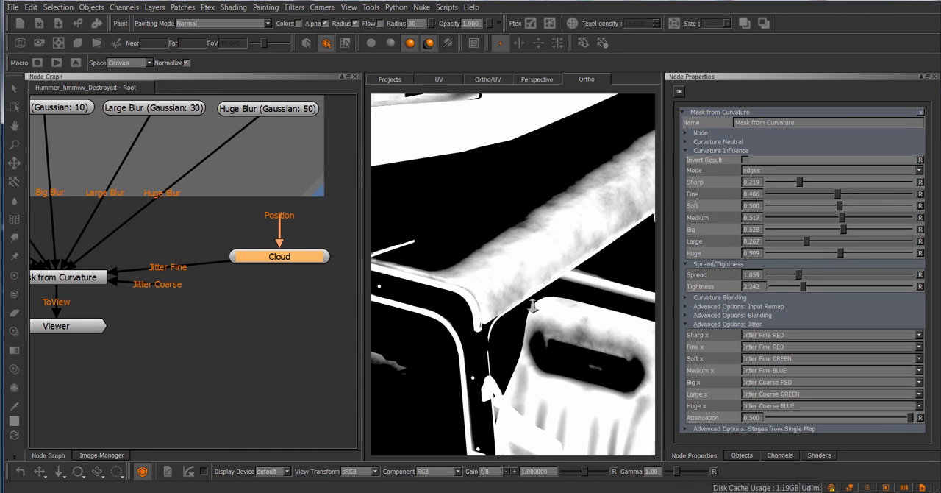
{"action": "mouse_move", "coordinate": [494, 247]}
{"action": "left_mouse_down", "text": "alt"}
{"action": "mouse_move", "coordinate": [498, 258]}
{"action": "mouse_move", "coordinate": [486, 260]}
{"action": "left_mouse_up", "text": "alt"}
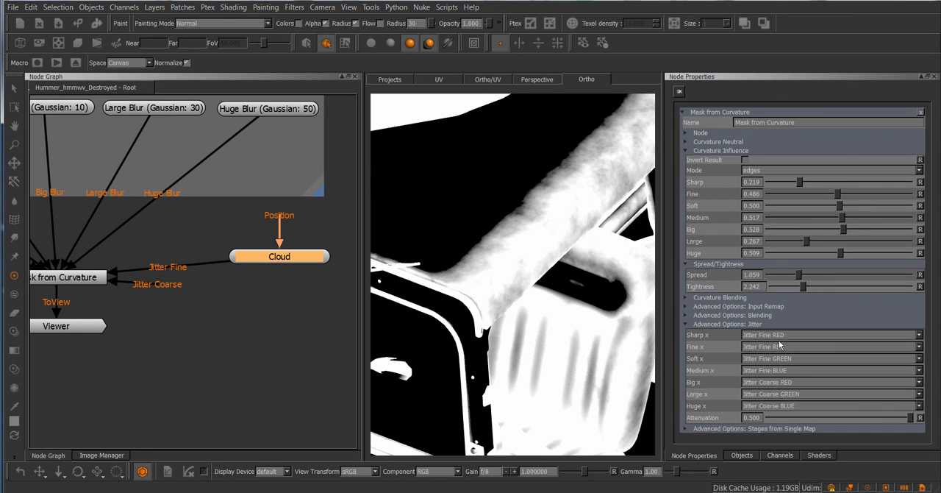
Add an Axis Projection node below the Cloud node and open its properties
{"action": "middle_click_drag", "start_coordinate": [243, 306], "coordinate": [224, 295]}
{"action": "left_click", "coordinate": [254, 300]}
{"action": "key", "text": "Tab"}
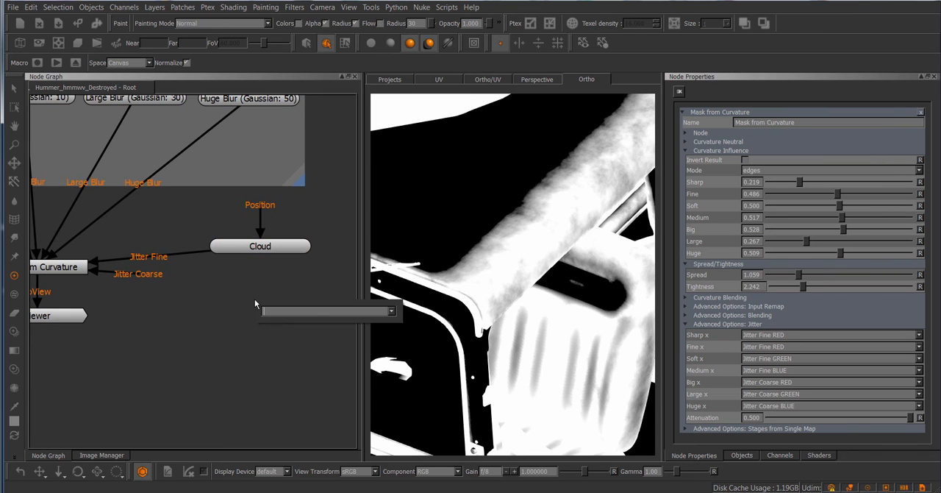
{"action": "type", "text": "ax"}
{"action": "key", "text": "Down"}
{"action": "key", "text": "Down"}
{"action": "key", "text": "Down"}
{"action": "key", "text": "Down"}
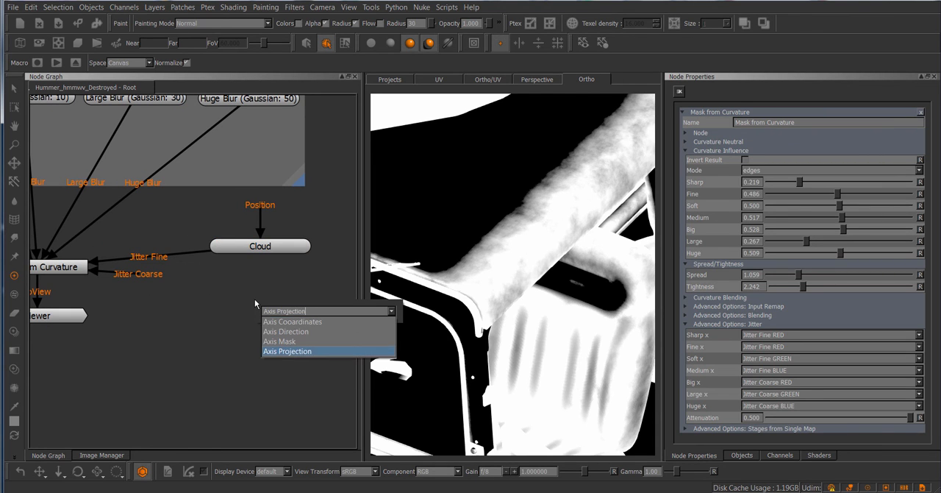
{"action": "key", "text": "Return"}
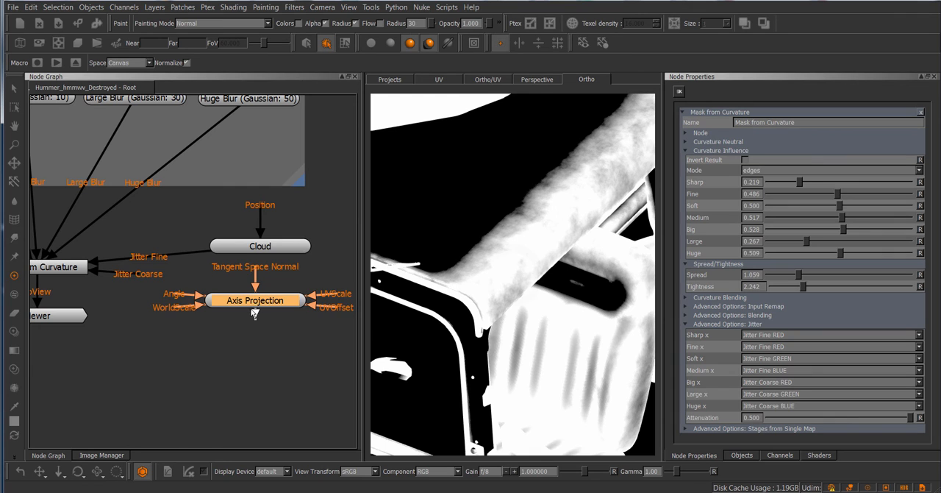
{"action": "left_click", "coordinate": [237, 316]}
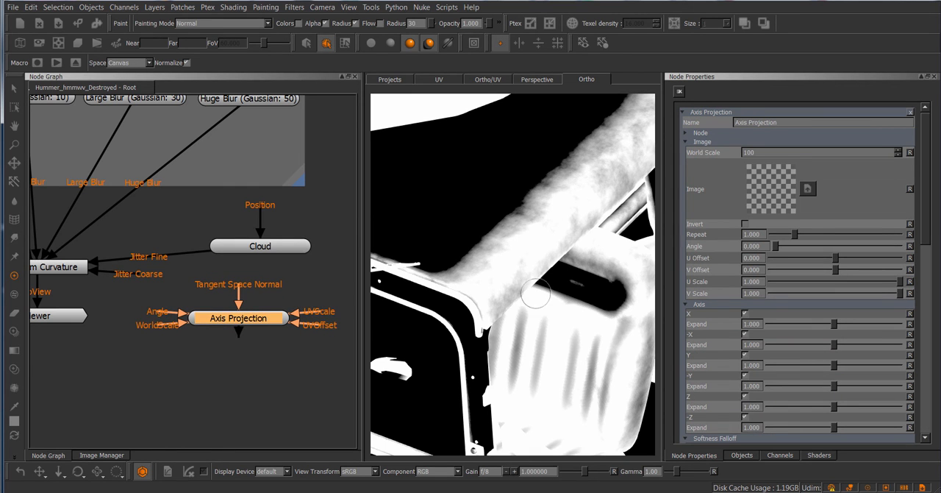
Assign the black image with white specks to the Axis Projection and connect the node to the mask's Jitter Coarse input
{"action": "left_click", "coordinate": [93, 454]}
{"action": "left_click_drag", "start_coordinate": [61, 126], "coordinate": [782, 198]}
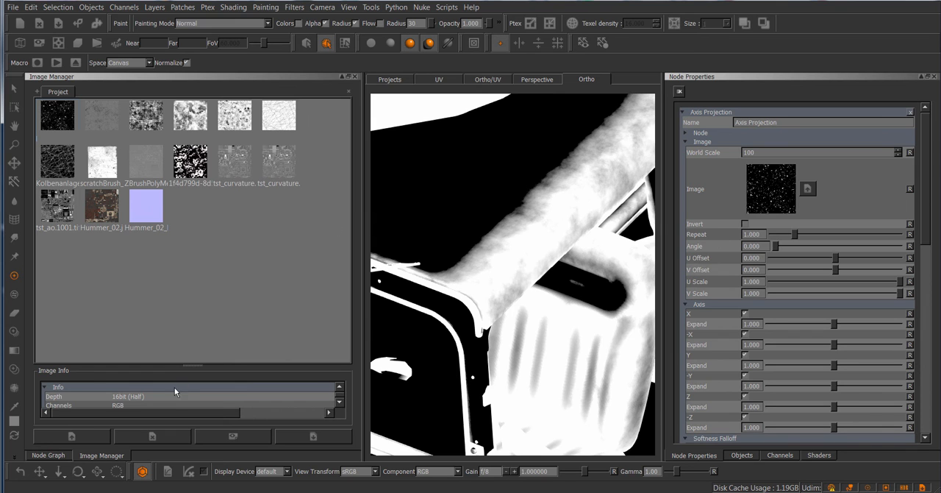
{"action": "left_click", "coordinate": [48, 455]}
{"action": "scroll", "coordinate": [301, 319], "scroll_direction": "up", "scroll_amount": 2}
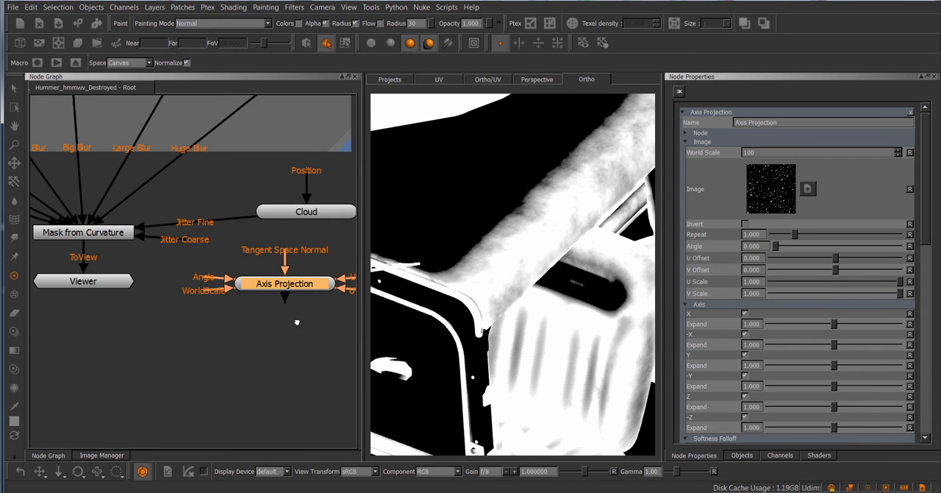
{"action": "left_click_drag", "start_coordinate": [175, 246], "coordinate": [278, 289]}
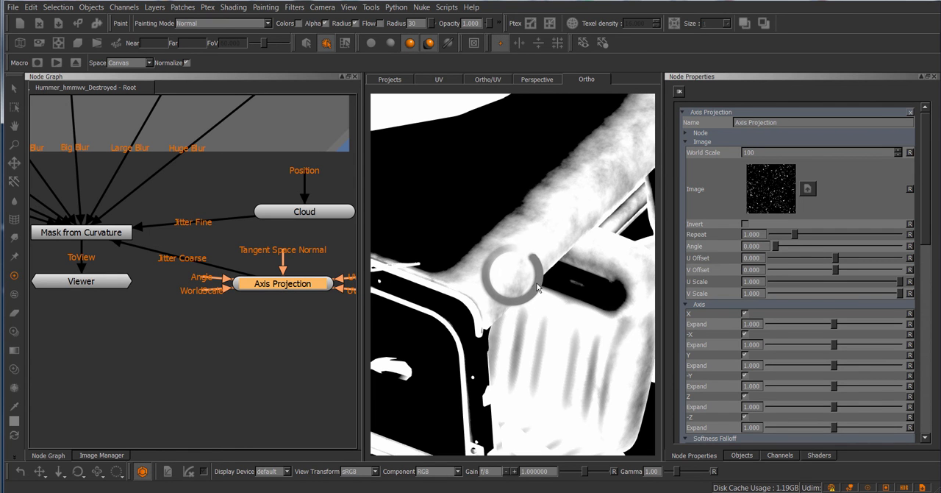
{"action": "scroll", "coordinate": [512, 273], "scroll_direction": "down", "scroll_amount": 8}
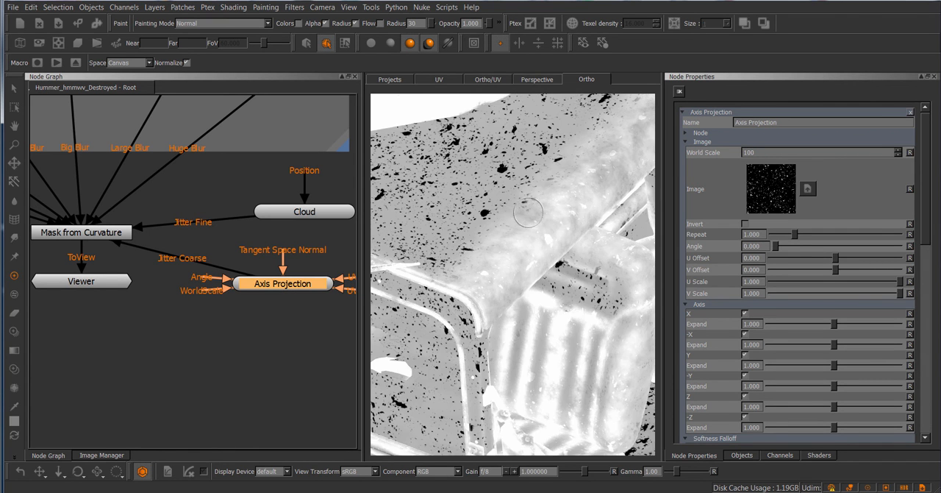
{"action": "scroll", "coordinate": [513, 259], "scroll_direction": "up", "scroll_amount": 5}
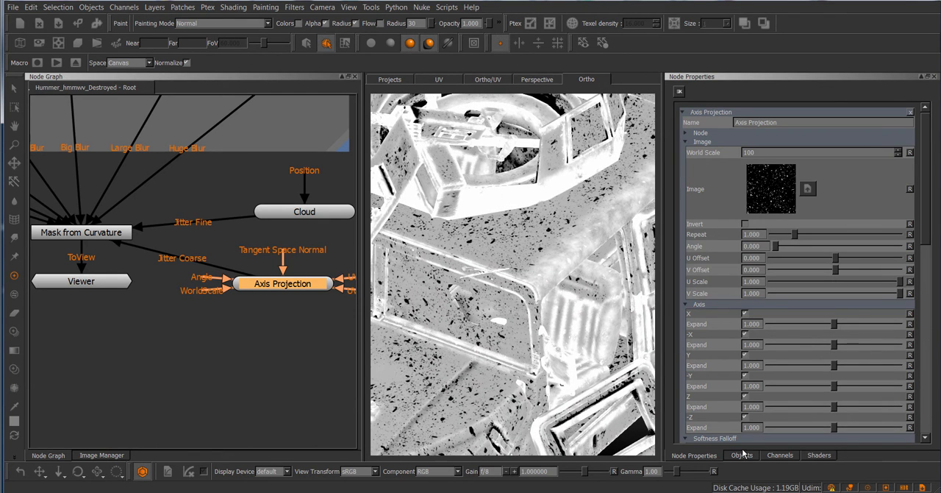
Close the Axis Projection properties, reopen those of Mask from Curvature, and set Spread to 1.962 and Tightness to 3.310
{"action": "left_click", "coordinate": [781, 455]}
{"action": "left_click", "coordinate": [695, 456]}
{"action": "left_click", "coordinate": [909, 112]}
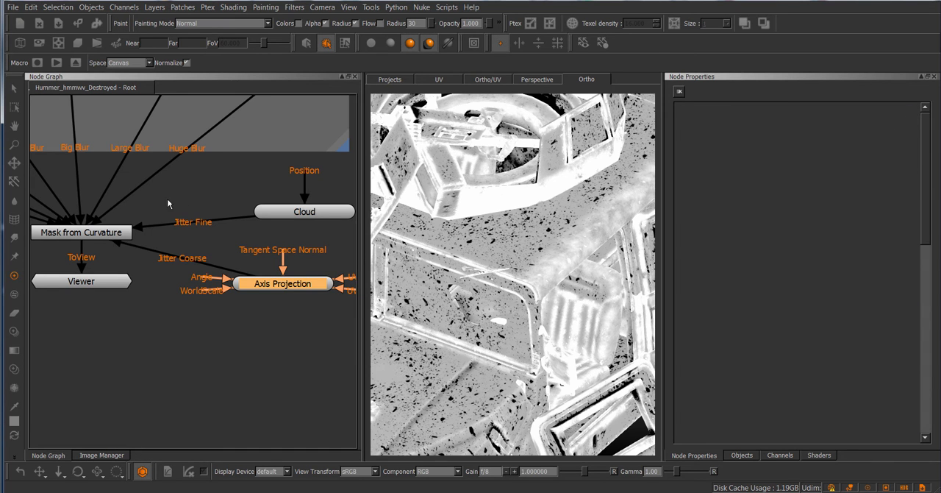
{"action": "double_click", "coordinate": [85, 232]}
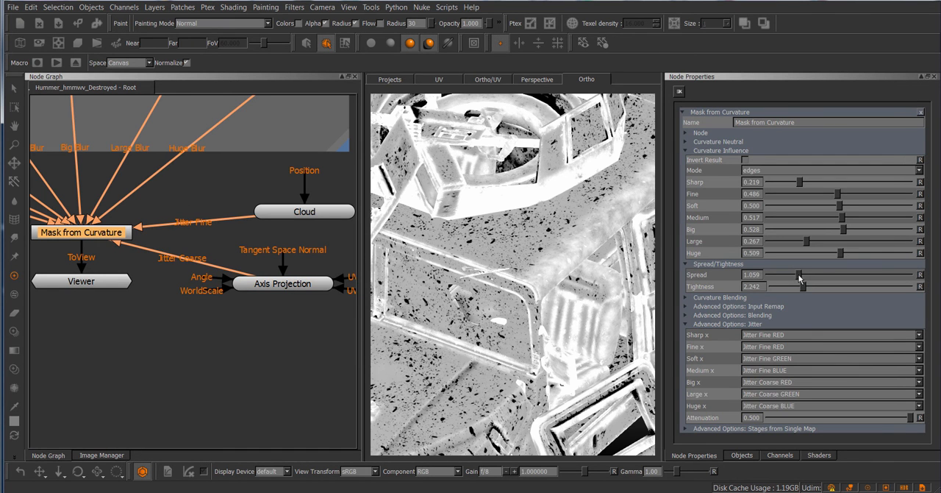
{"action": "left_click_drag", "start_coordinate": [799, 277], "coordinate": [818, 287]}
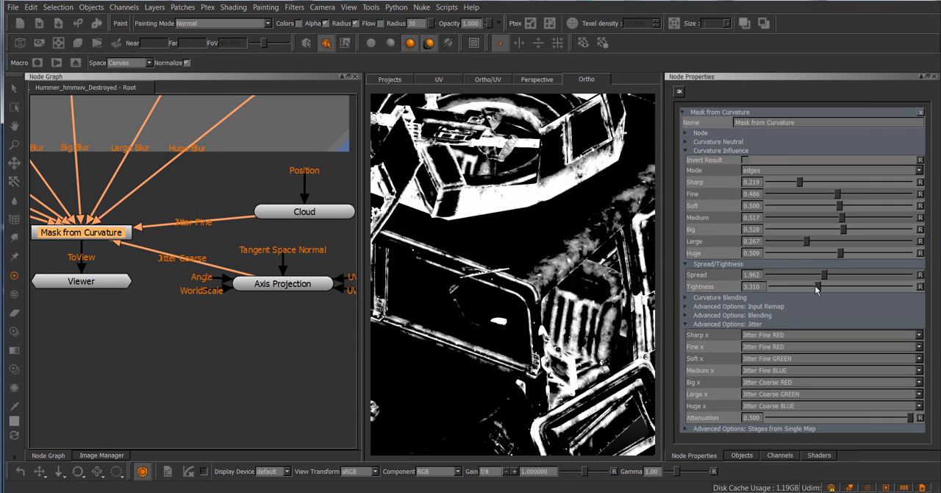
{"action": "mouse_move", "coordinate": [571, 267]}
{"action": "right_mouse_down", "text": "alt"}
{"action": "mouse_move", "coordinate": [533, 268]}
{"action": "mouse_move", "coordinate": [639, 266]}
{"action": "right_mouse_up", "text": "alt"}
{"action": "mouse_move", "coordinate": [647, 265]}
{"action": "middle_mouse_down", "text": "alt"}
{"action": "mouse_move", "coordinate": [540, 264]}
{"action": "mouse_move", "coordinate": [579, 275]}
{"action": "middle_mouse_up", "text": "alt"}
Set the curvature influence to Fine 0.208, Soft 0.385, Big 0.497, Large 0.486 and Huge 0.382, with Spread 1.580 and Tightness 2.313
{"action": "left_click_drag", "start_coordinate": [808, 243], "coordinate": [837, 228]}
{"action": "left_click_drag", "start_coordinate": [837, 196], "coordinate": [824, 224]}
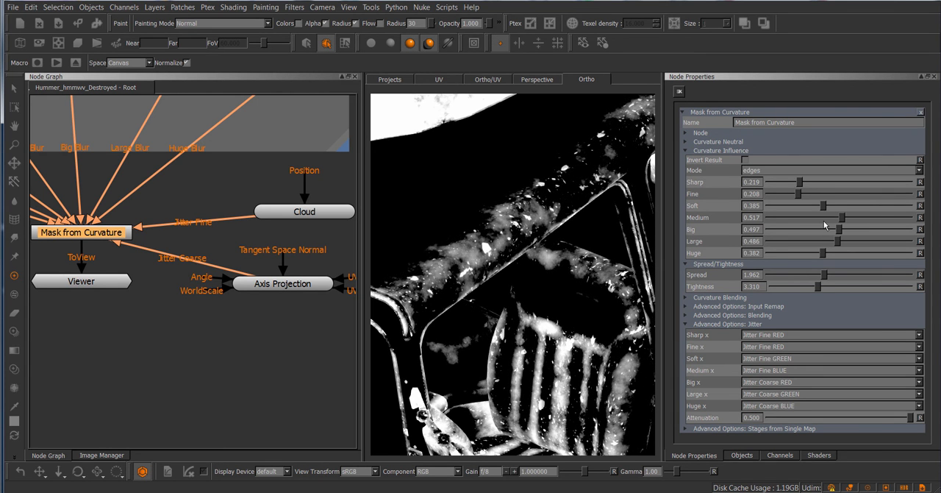
{"action": "left_click_drag", "start_coordinate": [825, 276], "coordinate": [804, 291]}
Invert the Axis Projection's image and reopen the Mask from Curvature properties
{"action": "left_click", "coordinate": [294, 285]}
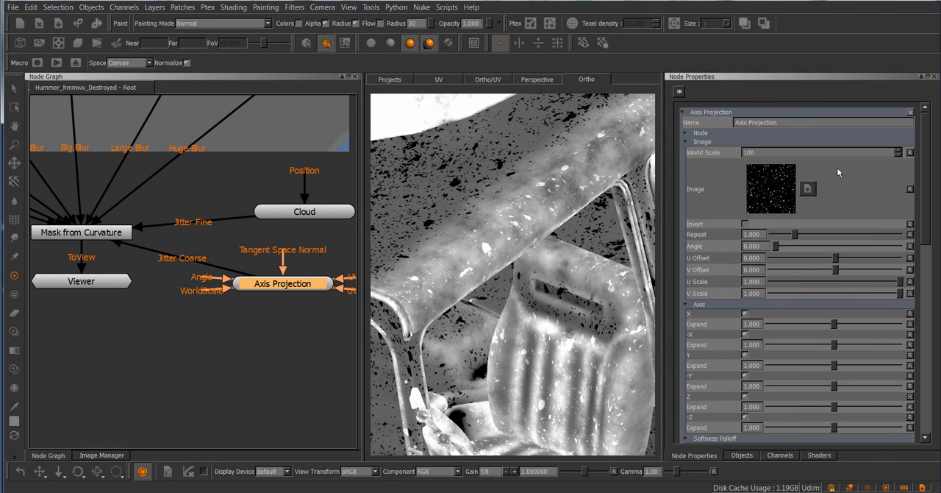
{"action": "left_click", "coordinate": [746, 225]}
{"action": "left_click", "coordinate": [81, 232]}
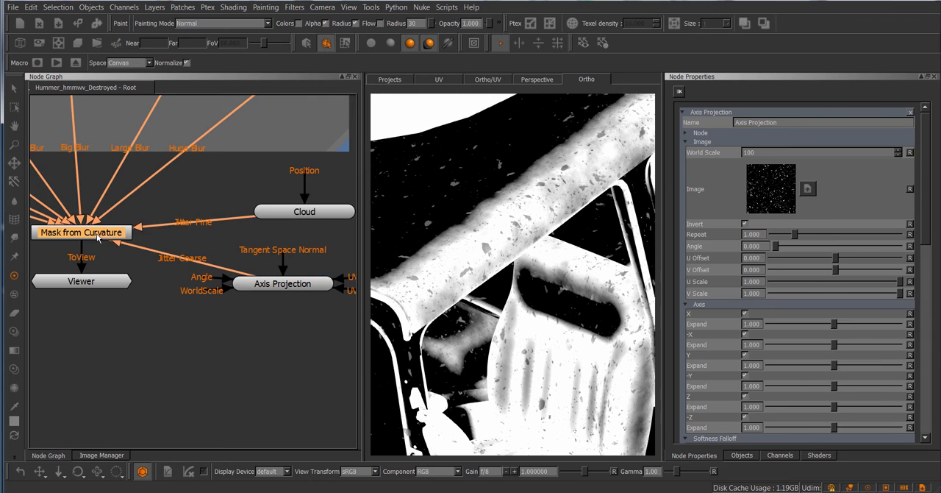
Set the mask's Sharp influence to 0.243, Huge to 0.629, Spread to 1.520 and Tightness to 6.308, and inspect the vehicle's edges
{"action": "left_click_drag", "start_coordinate": [797, 187], "coordinate": [804, 194]}
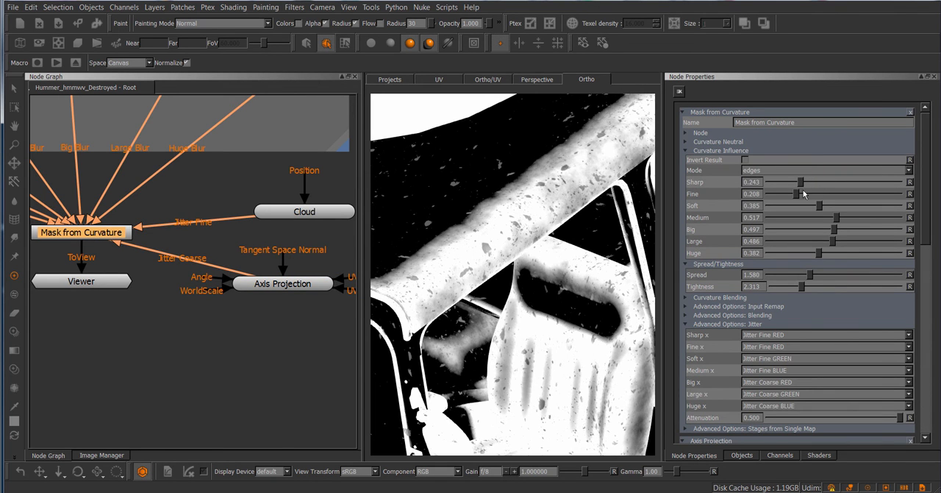
{"action": "left_click_drag", "start_coordinate": [817, 253], "coordinate": [851, 253]}
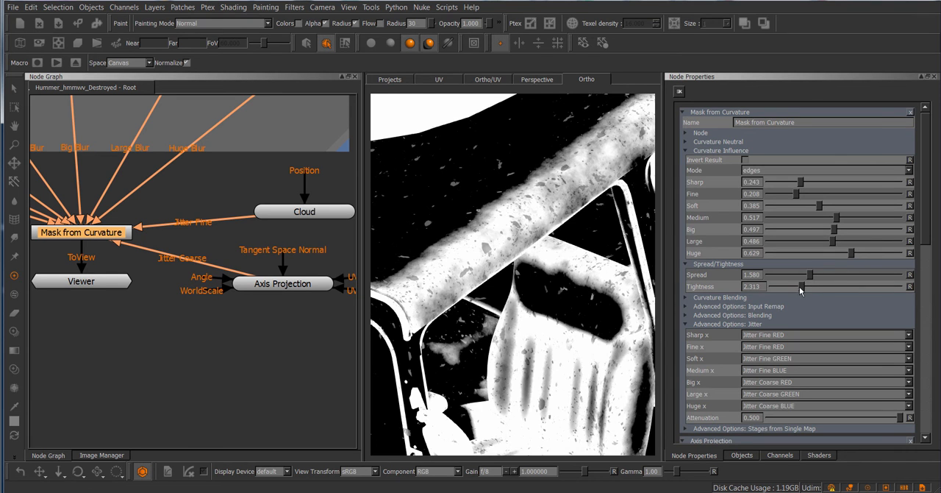
{"action": "mouse_move", "coordinate": [801, 287]}
{"action": "left_mouse_down"}
{"action": "mouse_move", "coordinate": [854, 287]}
{"action": "mouse_move", "coordinate": [812, 278]}
{"action": "left_mouse_up"}
{"action": "right_click_drag", "start_coordinate": [528, 228], "coordinate": [458, 249], "text": "alt"}
{"action": "middle_click_drag", "start_coordinate": [459, 249], "coordinate": [500, 269], "text": "alt"}
{"action": "right_click_drag", "start_coordinate": [500, 269], "coordinate": [479, 292], "text": "alt"}
{"action": "middle_click_drag", "start_coordinate": [478, 292], "coordinate": [450, 419], "text": "alt"}
{"action": "right_click_drag", "start_coordinate": [450, 419], "coordinate": [500, 411], "text": "alt"}
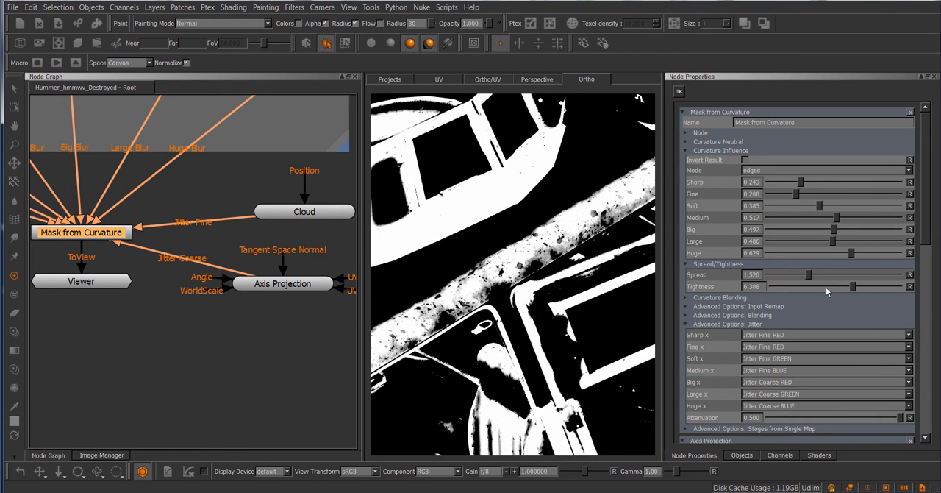
Lower the mask's curvature influence to Large 0.247, Soft 0.139 and Sharp 0.064
{"action": "left_click_drag", "start_coordinate": [836, 247], "coordinate": [803, 253]}
{"action": "left_click_drag", "start_coordinate": [820, 206], "coordinate": [788, 220]}
{"action": "left_click_drag", "start_coordinate": [801, 183], "coordinate": [777, 184]}
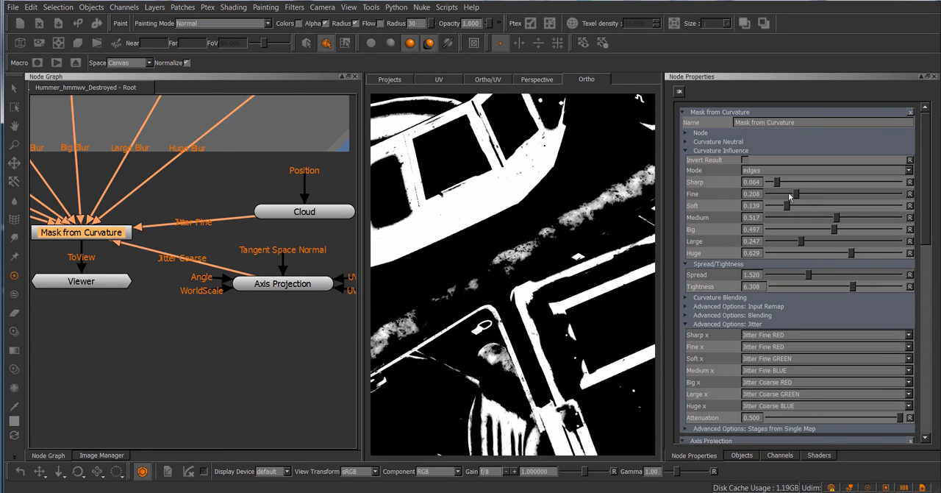
Set the mask's Sharp influence to 0.079, Spread to 3.071 and Tightness to 5.269, and turn off Invert on the Axis Projection image
{"action": "mouse_move", "coordinate": [853, 287]}
{"action": "left_mouse_down"}
{"action": "mouse_move", "coordinate": [840, 288]}
{"action": "mouse_move", "coordinate": [850, 279]}
{"action": "left_mouse_up"}
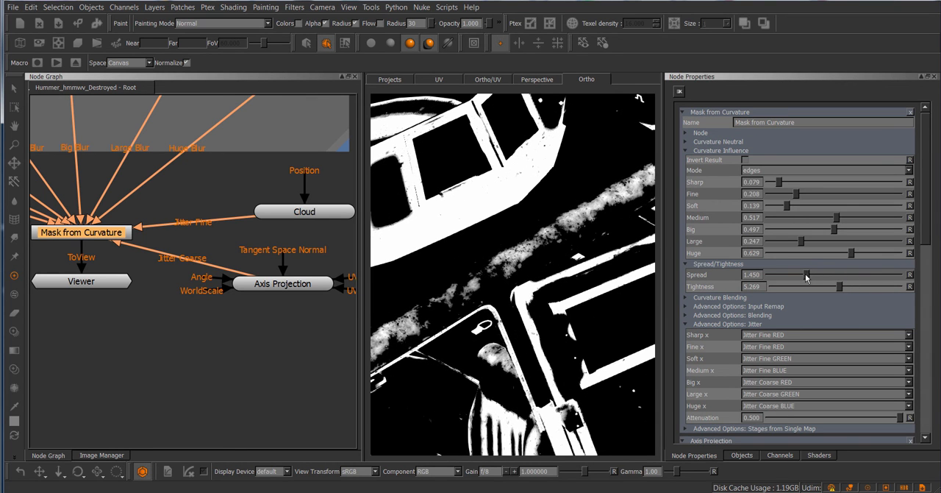
{"action": "left_click", "coordinate": [283, 283]}
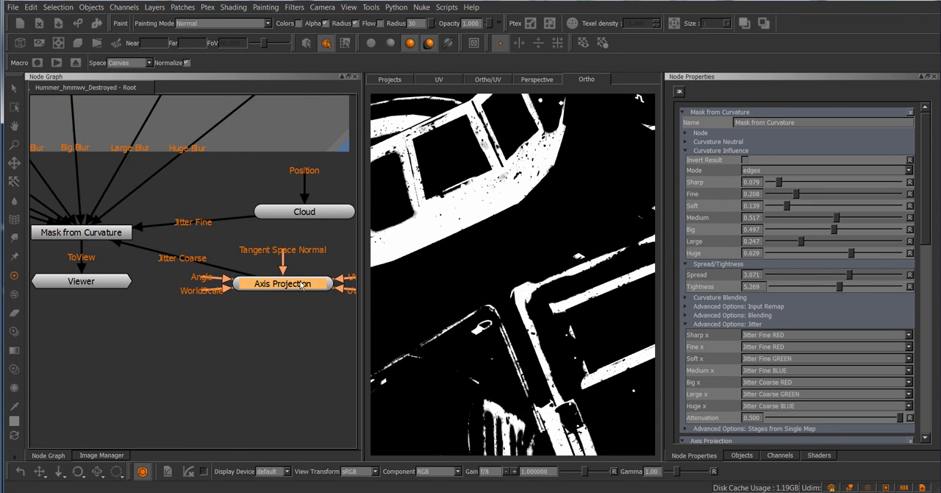
{"action": "left_click", "coordinate": [747, 223]}
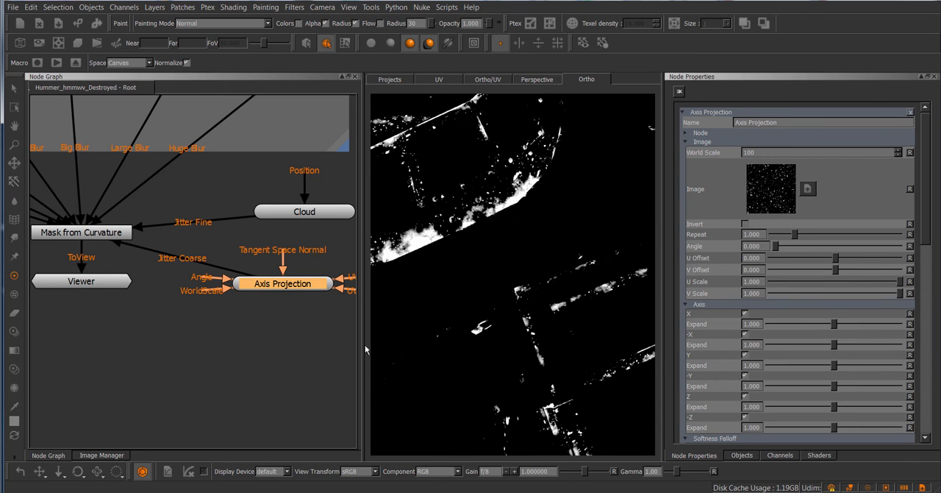
{"action": "right_click_drag", "start_coordinate": [561, 317], "coordinate": [514, 311], "text": "alt"}
{"action": "middle_click_drag", "start_coordinate": [515, 311], "coordinate": [610, 275], "text": "alt"}
{"action": "mouse_move", "coordinate": [506, 288]}
{"action": "left_mouse_down", "text": "alt"}
{"action": "mouse_move", "coordinate": [525, 288]}
{"action": "mouse_move", "coordinate": [518, 283]}
{"action": "left_mouse_up", "text": "alt"}
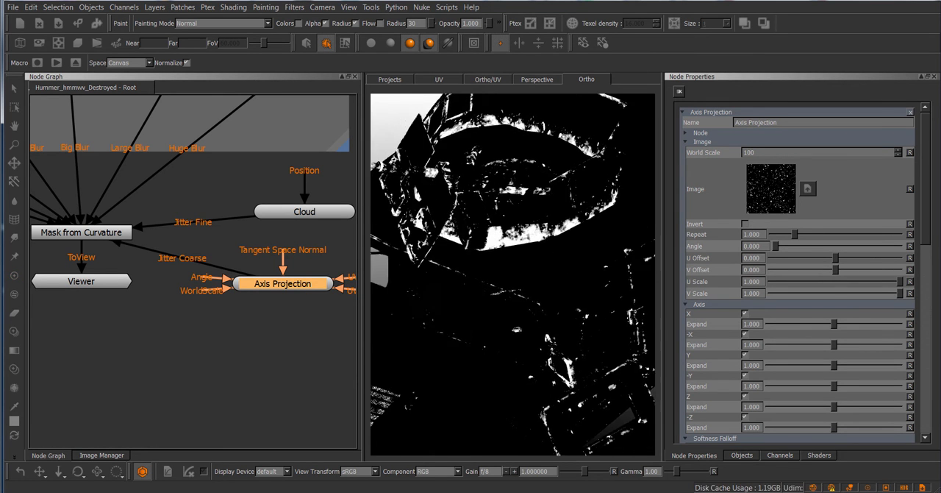
{"action": "right_click_drag", "start_coordinate": [519, 283], "coordinate": [580, 286], "text": "alt"}
{"action": "left_click_drag", "start_coordinate": [580, 285], "coordinate": [580, 275], "text": "alt"}
Set the curvature mask's Large influence to 0.831 and Huge to 0.243, and look over its Input Remap and Curvature Blending options
{"action": "left_click", "coordinate": [108, 233]}
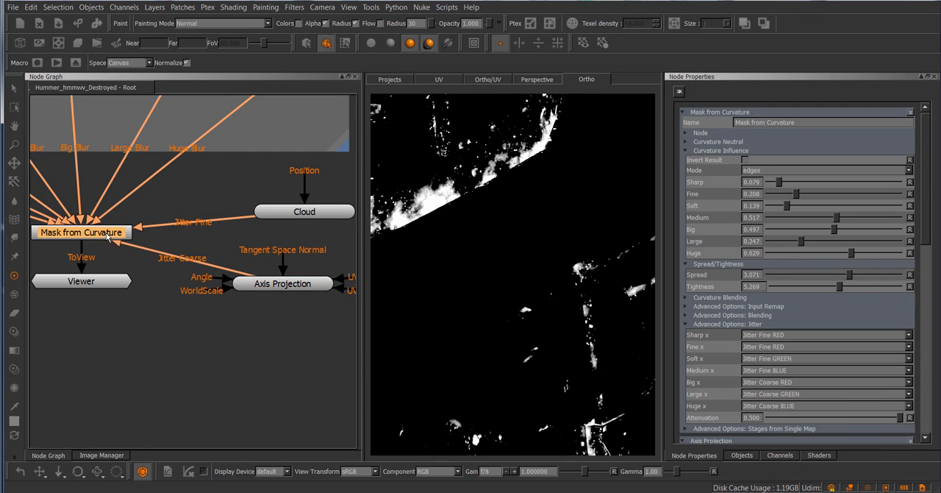
{"action": "left_click_drag", "start_coordinate": [802, 243], "coordinate": [801, 262]}
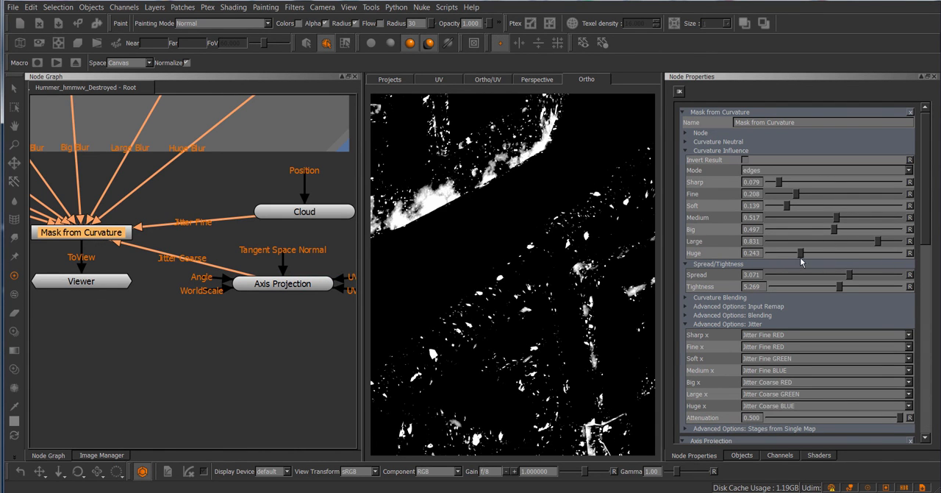
{"action": "left_click", "coordinate": [747, 308]}
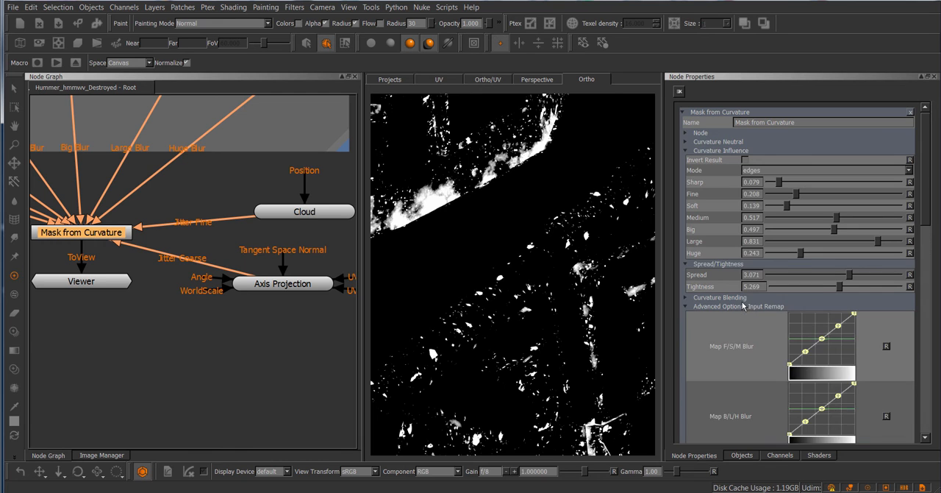
{"action": "left_click", "coordinate": [746, 307]}
{"action": "left_click", "coordinate": [737, 300]}
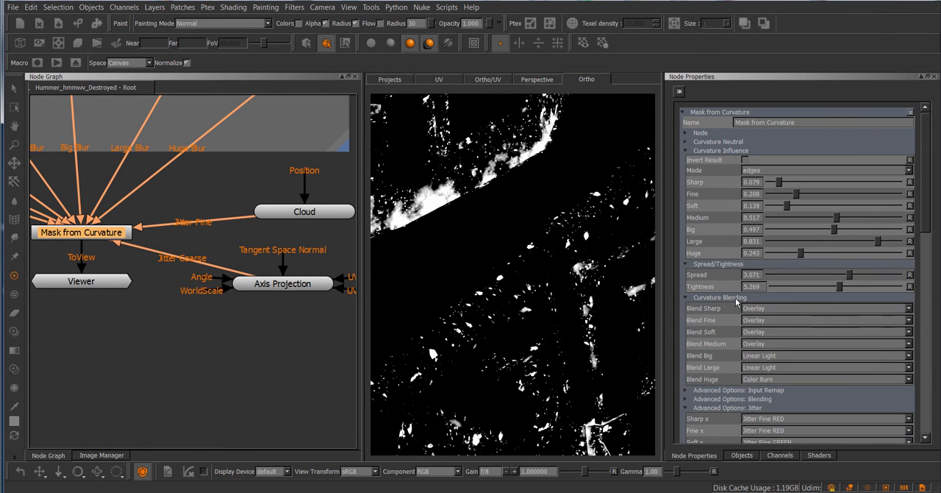
{"action": "left_click", "coordinate": [737, 300]}
Set the mask's Sharp influence to 0.419 and Fine to 0.494, and inspect the wear along the door edges
{"action": "left_click_drag", "start_coordinate": [780, 184], "coordinate": [833, 196]}
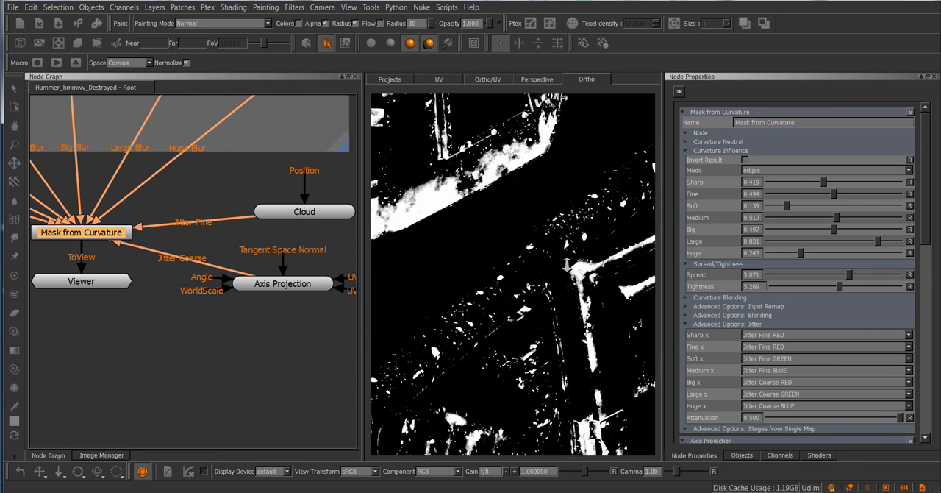
{"action": "right_click_drag", "start_coordinate": [581, 257], "coordinate": [496, 287], "text": "alt"}
{"action": "left_click_drag", "start_coordinate": [496, 287], "coordinate": [449, 246], "text": "alt"}
{"action": "right_click_drag", "start_coordinate": [450, 247], "coordinate": [507, 253], "text": "alt"}
{"action": "middle_click_drag", "start_coordinate": [507, 254], "coordinate": [509, 210], "text": "alt"}
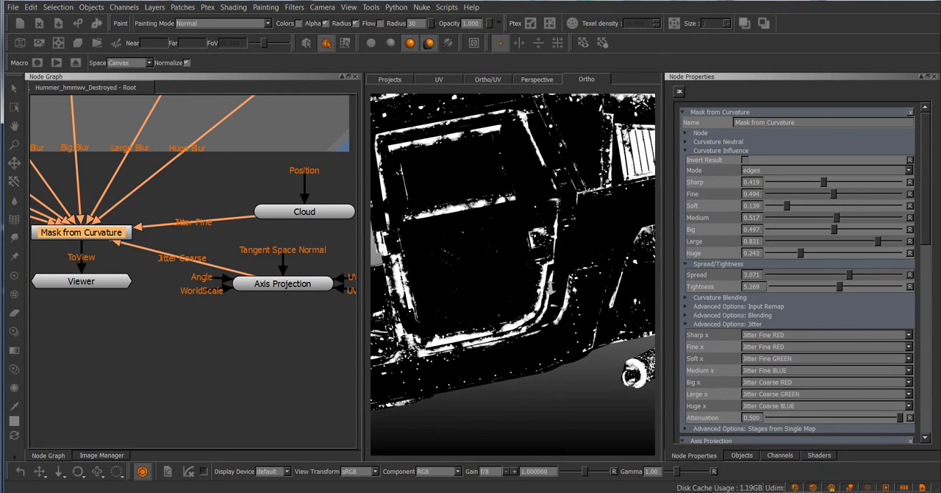
{"action": "right_click_drag", "start_coordinate": [509, 210], "coordinate": [577, 228], "text": "alt"}
{"action": "middle_click_drag", "start_coordinate": [577, 228], "coordinate": [579, 216], "text": "alt"}
Switch the mask to dual mode, invert its result, and set the Huge influence to 0.487
{"action": "left_click", "coordinate": [762, 173]}
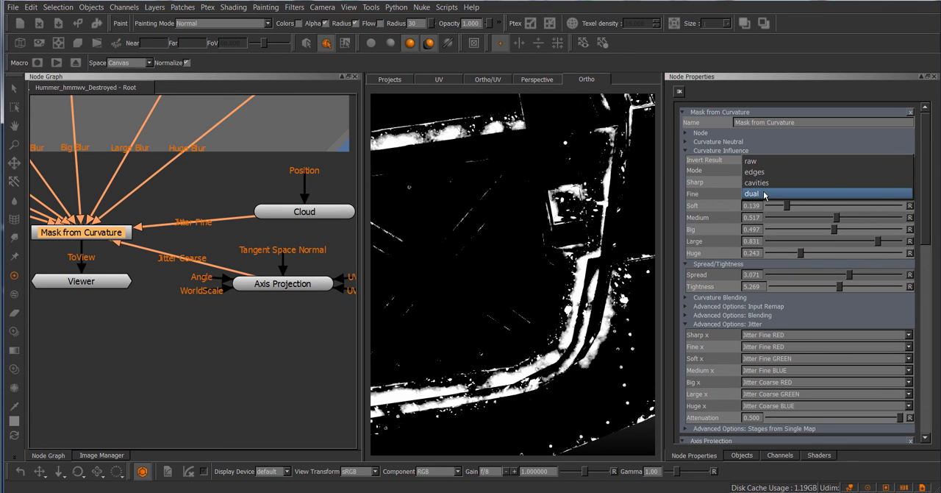
{"action": "left_click", "coordinate": [765, 194]}
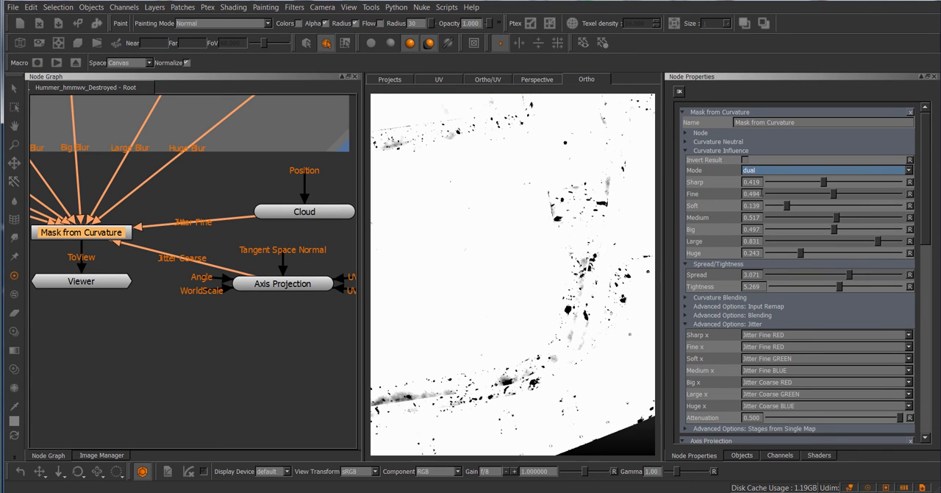
{"action": "left_click", "coordinate": [745, 160]}
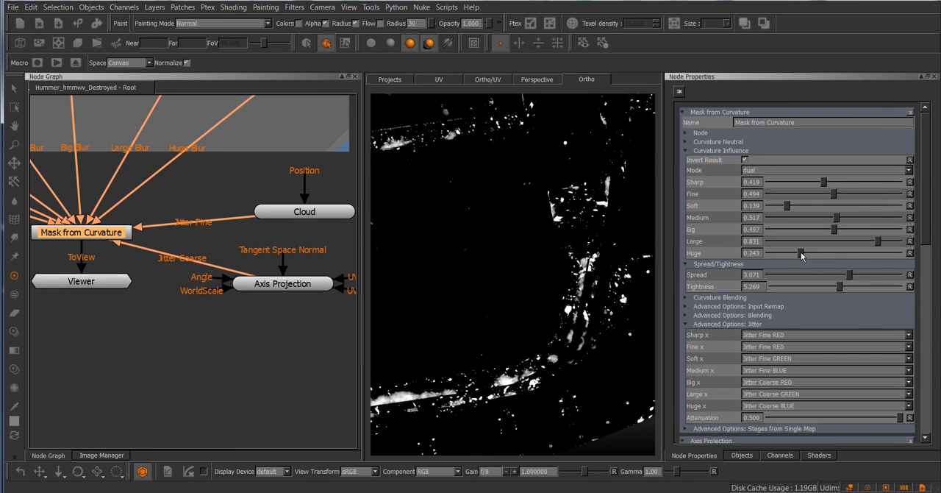
{"action": "left_click_drag", "start_coordinate": [801, 253], "coordinate": [776, 258]}
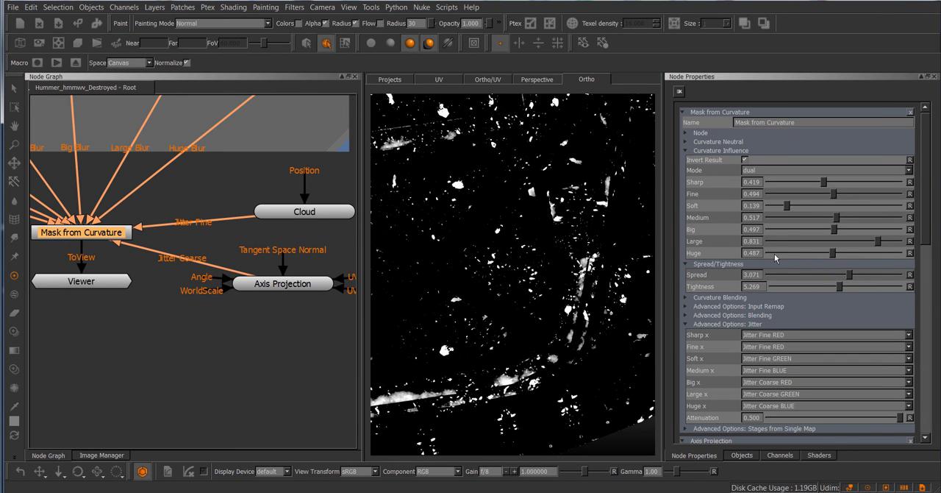
{"action": "scroll", "coordinate": [532, 269], "scroll_direction": "down", "scroll_amount": 3}
{"action": "middle_click_drag", "start_coordinate": [531, 269], "coordinate": [563, 312], "text": "alt"}
{"action": "scroll", "coordinate": [504, 300], "scroll_direction": "down", "scroll_amount": 3}
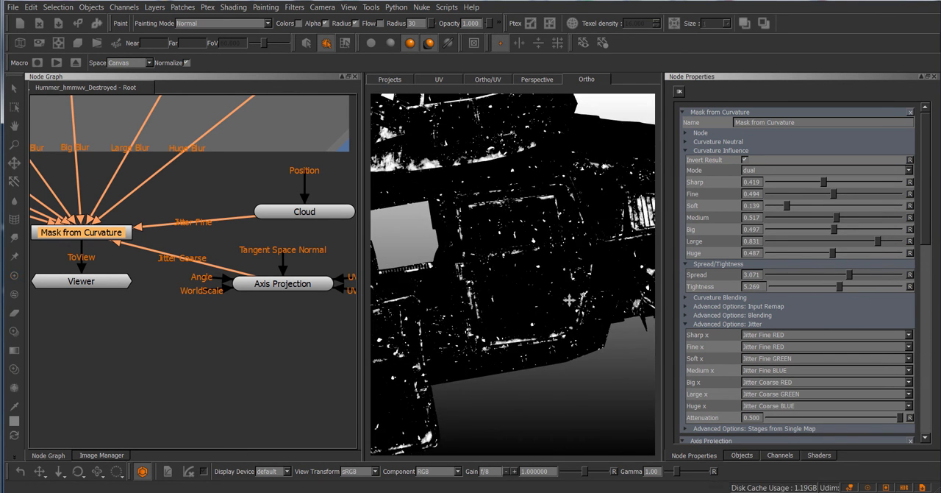
{"action": "left_click_drag", "start_coordinate": [569, 300], "coordinate": [607, 285], "text": "alt"}
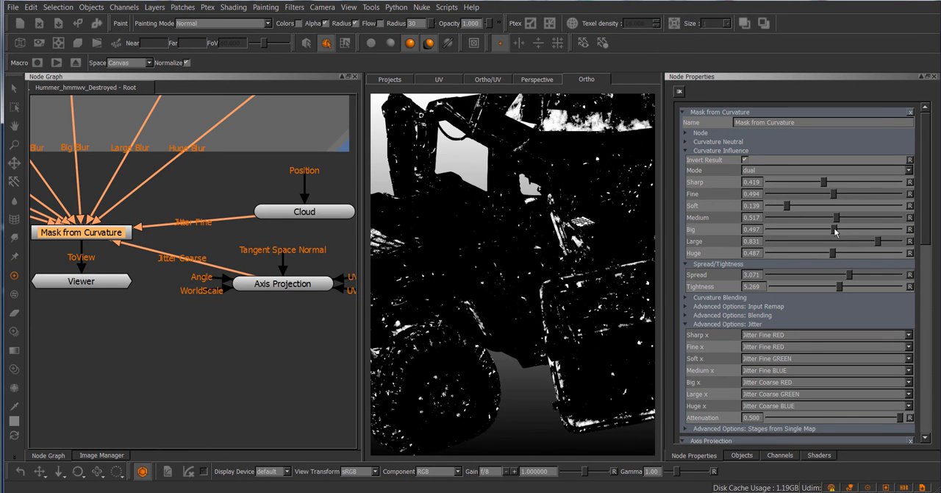
Set the mask's Big influence to 0.296, Tightness to 2.346 and Spread to 0.899
{"action": "left_click_drag", "start_coordinate": [835, 232], "coordinate": [809, 232]}
{"action": "mouse_move", "coordinate": [491, 282]}
{"action": "left_mouse_down", "text": "alt"}
{"action": "mouse_move", "coordinate": [511, 275]}
{"action": "mouse_move", "coordinate": [486, 282]}
{"action": "left_mouse_up", "text": "alt"}
{"action": "scroll", "coordinate": [485, 282], "scroll_direction": "up", "scroll_amount": 3}
{"action": "left_click_drag", "start_coordinate": [842, 287], "coordinate": [771, 288]}
{"action": "left_click_drag", "start_coordinate": [849, 274], "coordinate": [792, 276]}
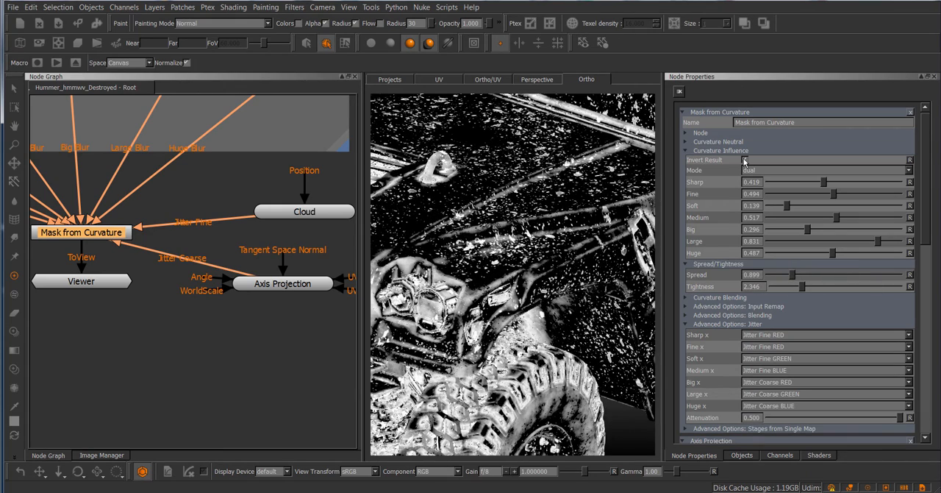
Compare the cavities and edges modes, set the Huge influence to 0.521, and return the mask to dual mode
{"action": "left_click", "coordinate": [745, 160]}
{"action": "left_click", "coordinate": [771, 171]}
{"action": "left_click", "coordinate": [765, 165]}
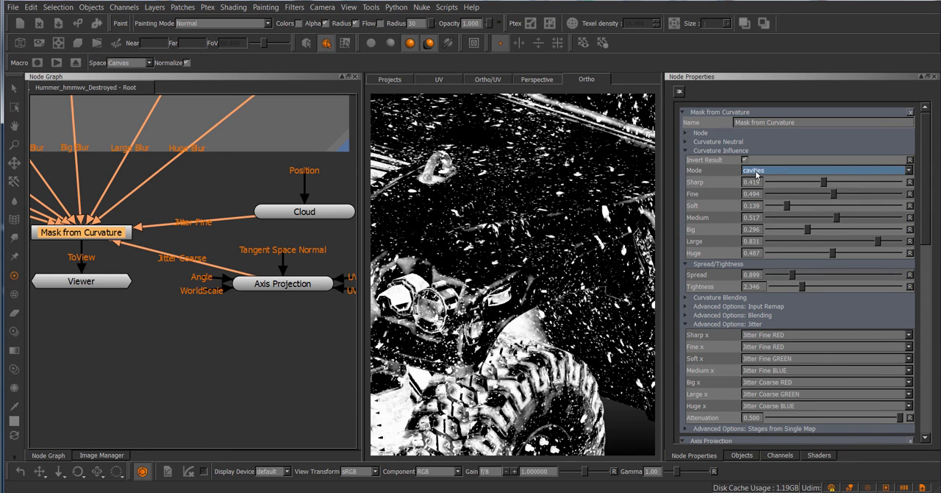
{"action": "left_click", "coordinate": [756, 171]}
{"action": "left_click", "coordinate": [766, 166]}
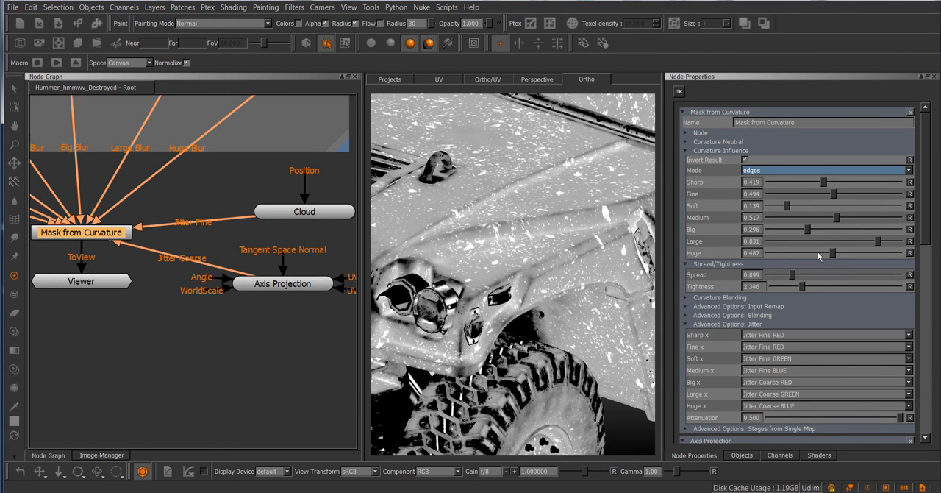
{"action": "mouse_move", "coordinate": [833, 253]}
{"action": "left_mouse_down"}
{"action": "mouse_move", "coordinate": [850, 253]}
{"action": "mouse_move", "coordinate": [837, 253]}
{"action": "left_mouse_up"}
{"action": "left_click", "coordinate": [763, 171]}
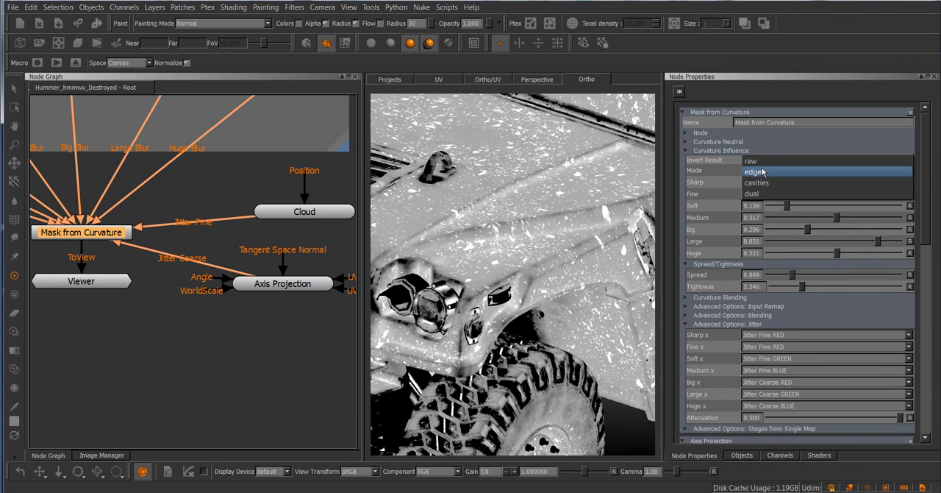
{"action": "left_click", "coordinate": [762, 194]}
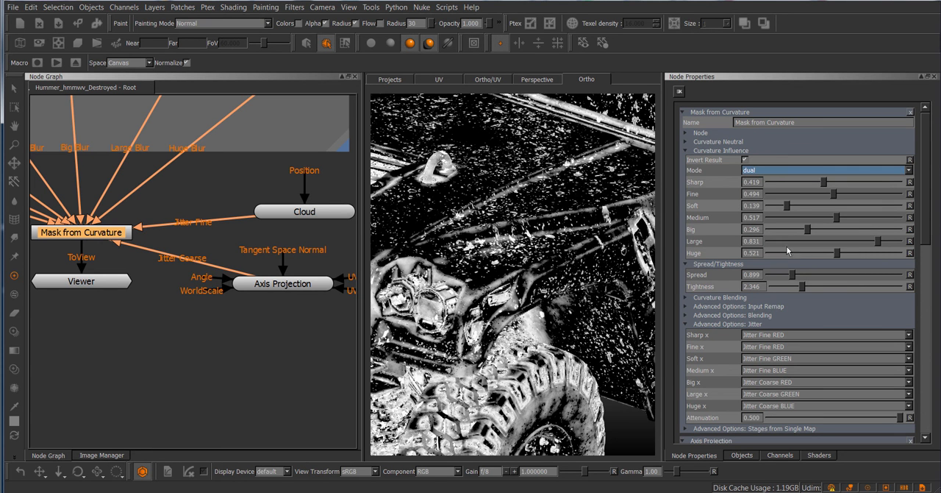
Set the mask's Spread to 2.566 and its Huge jitter source to Attenuated Jitter Coarse RED
{"action": "left_click_drag", "start_coordinate": [794, 276], "coordinate": [837, 282]}
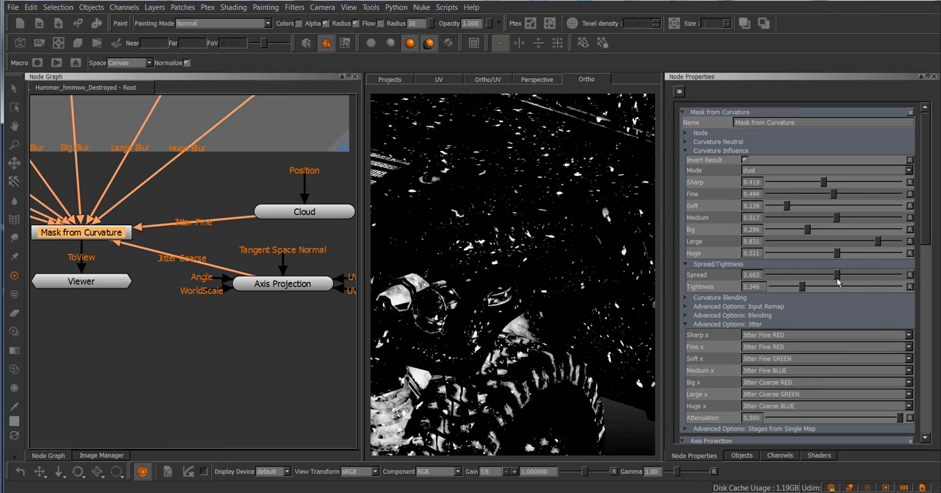
{"action": "left_click", "coordinate": [784, 408]}
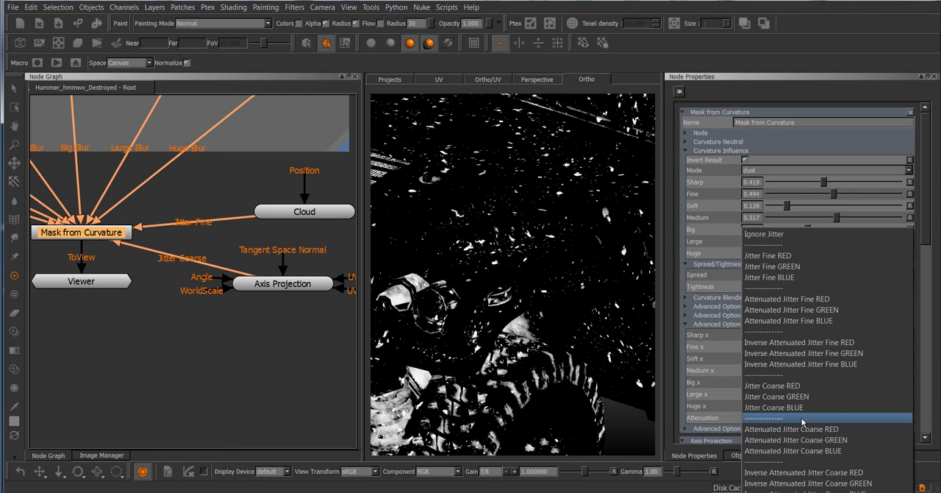
{"action": "left_click", "coordinate": [633, 328]}
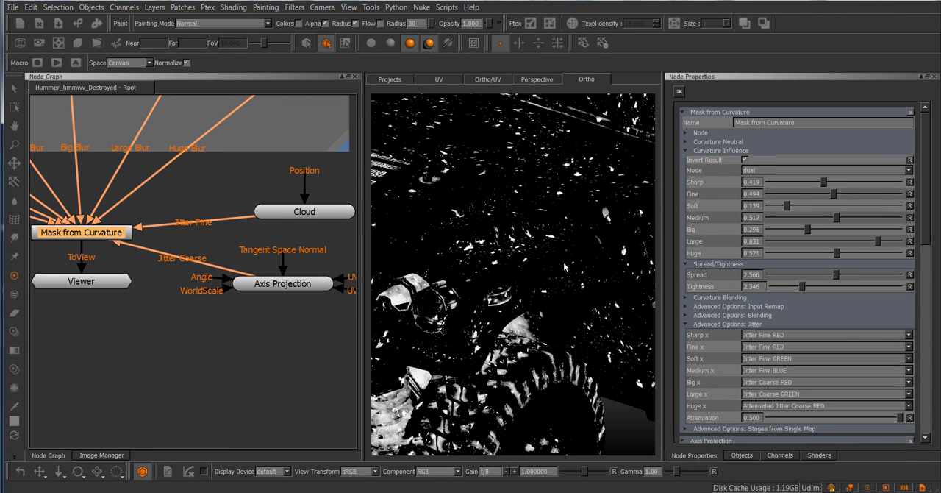
{"action": "middle_click_drag", "start_coordinate": [579, 244], "coordinate": [462, 275], "text": "alt"}
{"action": "scroll", "coordinate": [494, 280], "scroll_direction": "down", "scroll_amount": 2}
{"action": "left_click_drag", "start_coordinate": [494, 280], "coordinate": [506, 279], "text": "alt"}
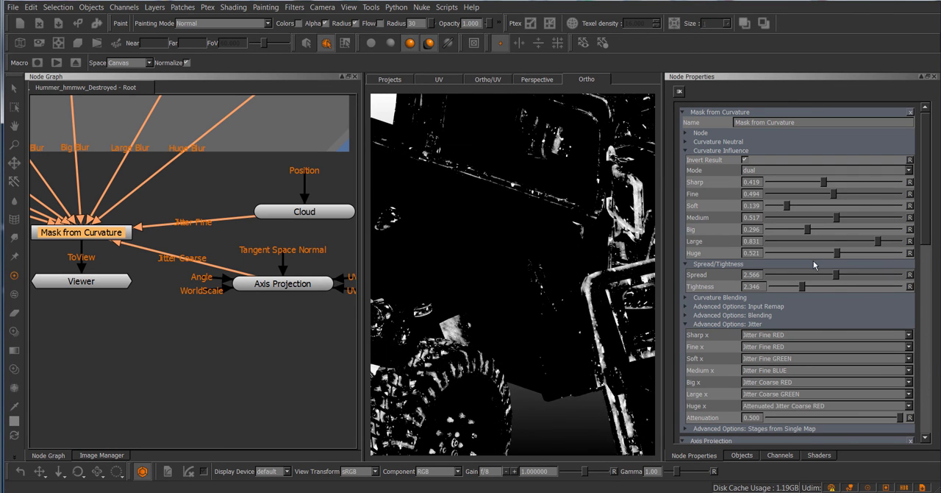
Lower the mask's Huge influence to 0.221 and review the blur and jitter nodes feeding the mask
{"action": "left_click_drag", "start_coordinate": [837, 255], "coordinate": [798, 254]}
{"action": "middle_click_drag", "start_coordinate": [186, 307], "coordinate": [228, 324]}
{"action": "middle_click_drag", "start_coordinate": [334, 317], "coordinate": [269, 309]}
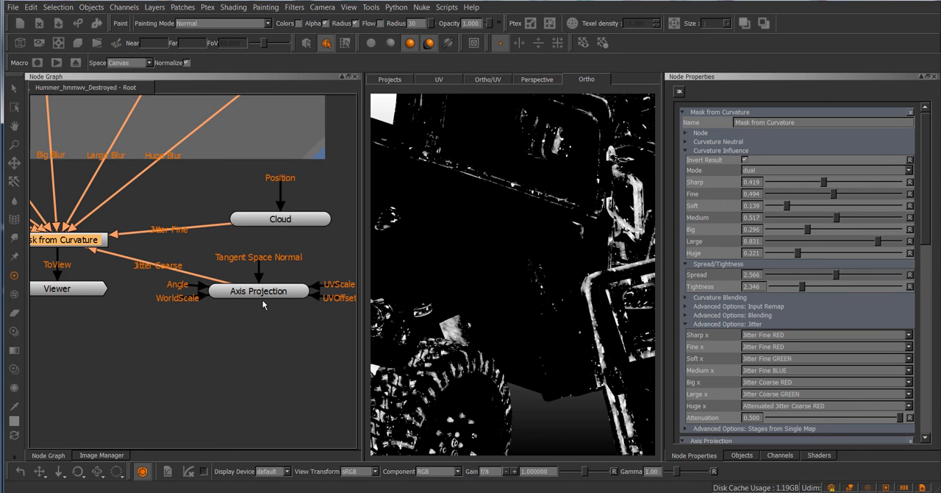
{"action": "scroll", "coordinate": [263, 305], "scroll_direction": "down", "scroll_amount": 2}
{"action": "middle_click_drag", "start_coordinate": [223, 314], "coordinate": [341, 338]}
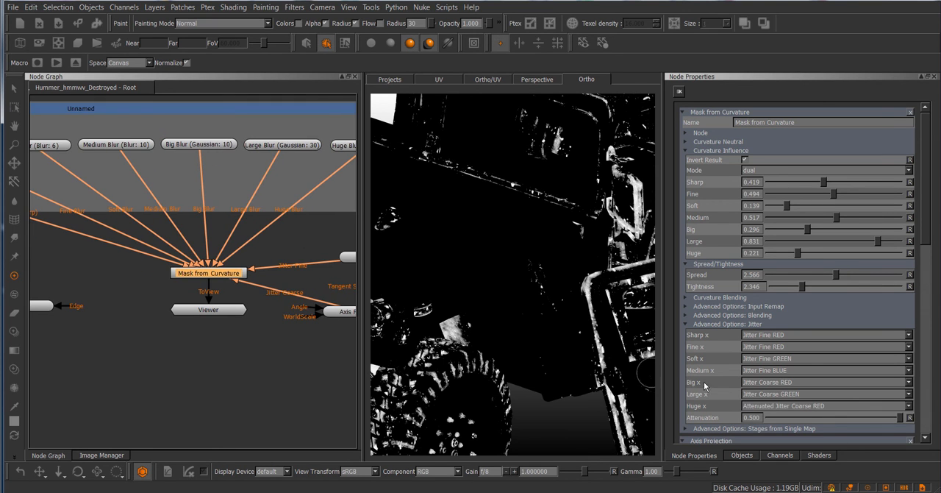
{"action": "middle_click_drag", "start_coordinate": [48, 305], "coordinate": [30, 310]}
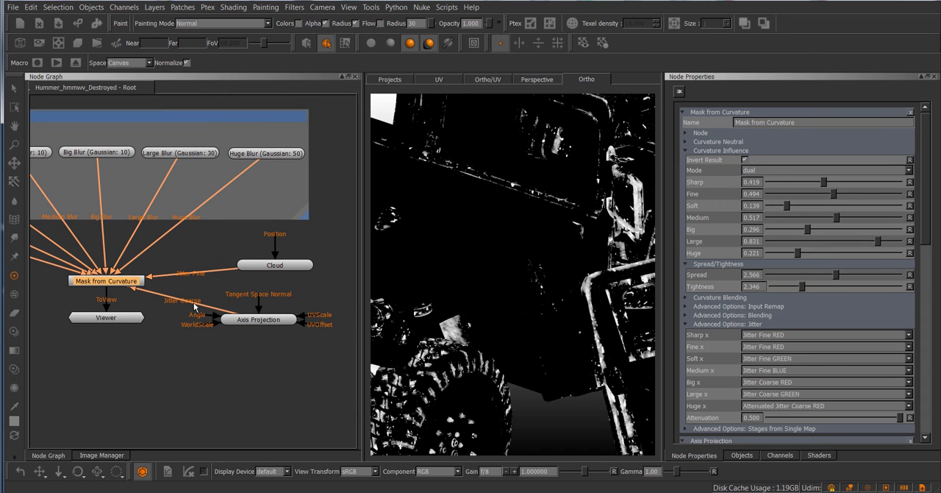
Set the mask's Huge influence to 0.479 and its Huge jitter source to Inverse Attenuated Jitter Coarse BLUE
{"action": "left_click_drag", "start_coordinate": [796, 263], "coordinate": [831, 262]}
{"action": "left_click", "coordinate": [844, 406]}
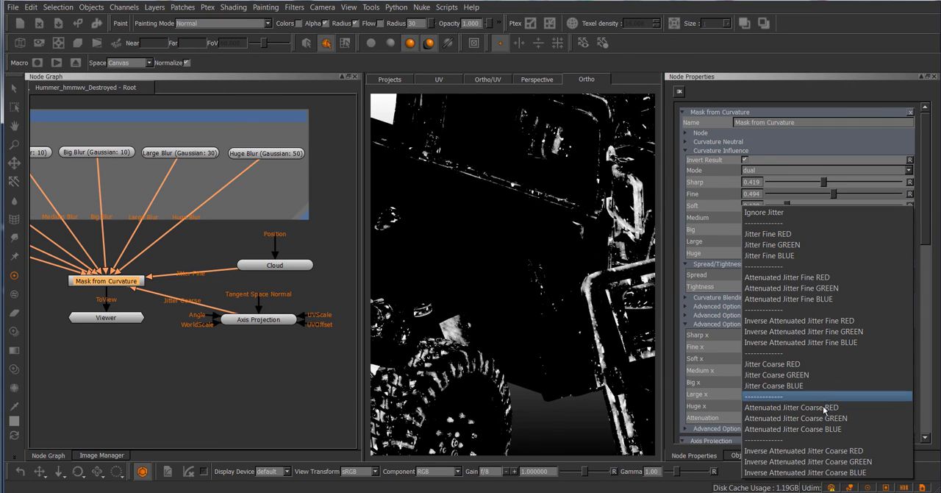
{"action": "left_click", "coordinate": [575, 313]}
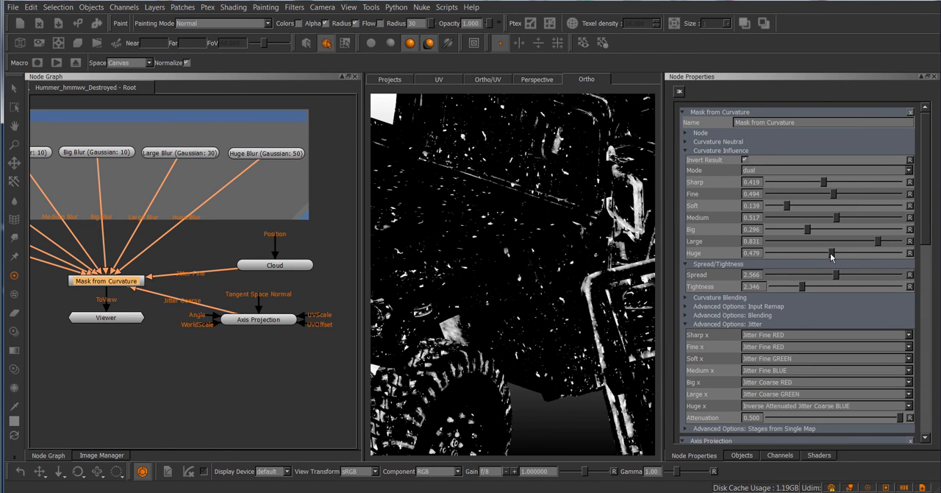
Reduce the Huge influence to 0.360, inspect the hood and door, and set Huge to 0.273 and Spread to 2.378
{"action": "left_click_drag", "start_coordinate": [831, 254], "coordinate": [814, 274]}
{"action": "middle_click_drag", "start_coordinate": [584, 253], "coordinate": [505, 316], "text": "alt"}
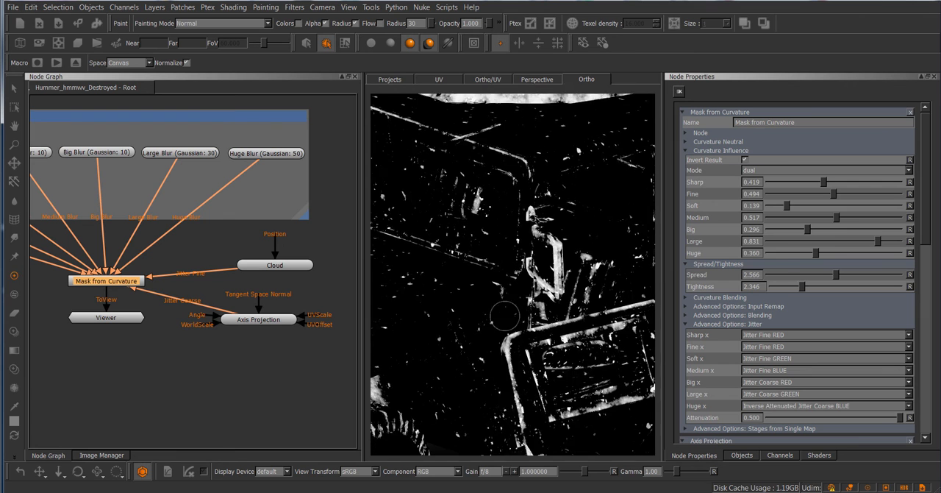
{"action": "left_click_drag", "start_coordinate": [504, 316], "coordinate": [517, 250], "text": "alt"}
{"action": "middle_click_drag", "start_coordinate": [517, 250], "coordinate": [520, 345], "text": "alt"}
{"action": "left_click_drag", "start_coordinate": [521, 346], "coordinate": [500, 335], "text": "alt"}
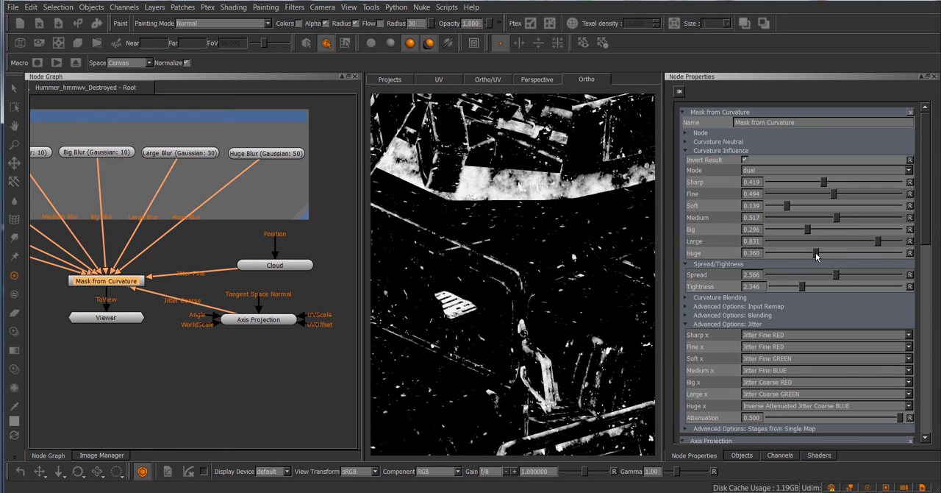
{"action": "left_click_drag", "start_coordinate": [816, 256], "coordinate": [835, 282]}
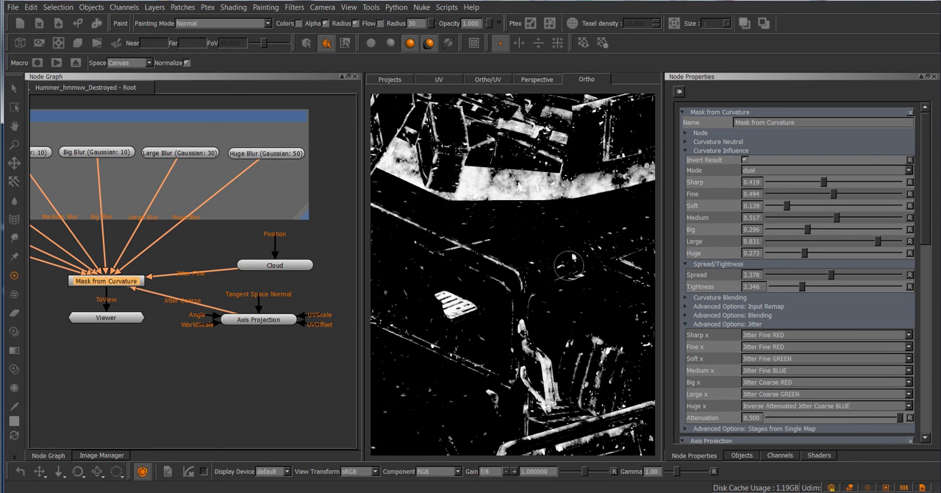
Reposition the Axis Projection node slightly farther from Mask from Curvature in the node graph and clear the selection
{"action": "middle_click_drag", "start_coordinate": [274, 325], "coordinate": [244, 274]}
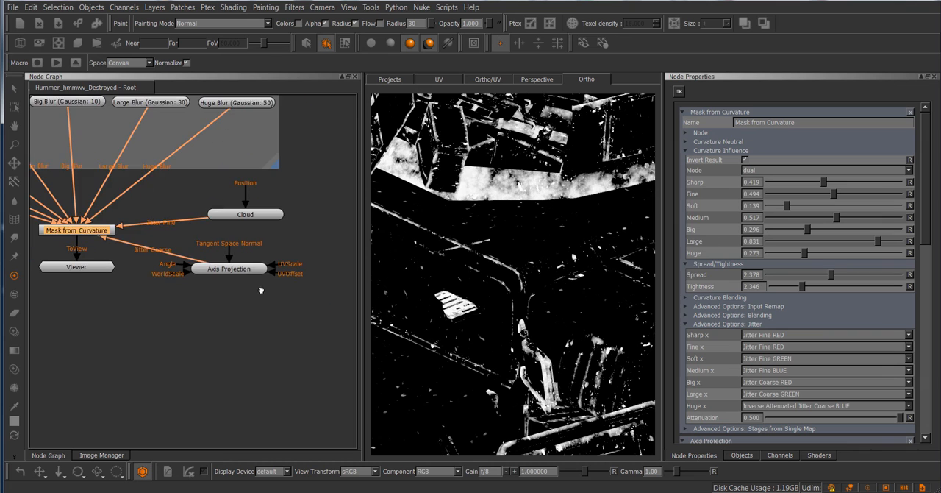
{"action": "left_click_drag", "start_coordinate": [230, 275], "coordinate": [265, 265]}
{"action": "left_click", "coordinate": [261, 285]}
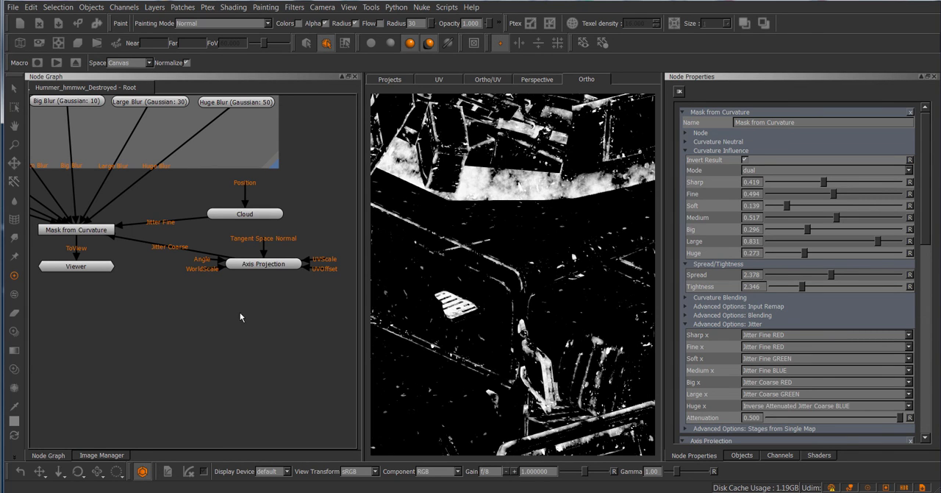
{"action": "key", "text": "Tab"}
{"action": "type", "text": "shuffle"}
{"action": "key", "text": "Return"}
{"action": "double_click", "coordinate": [241, 317]}
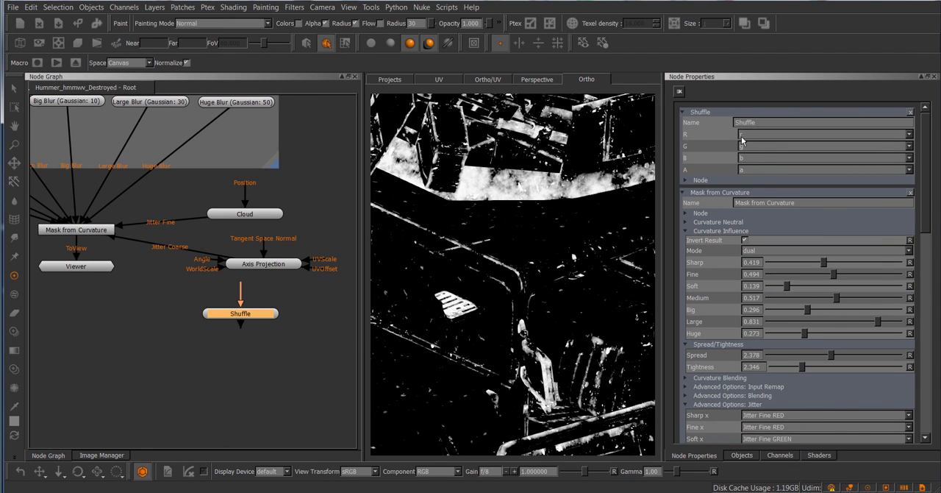
{"action": "key", "text": "Delete"}
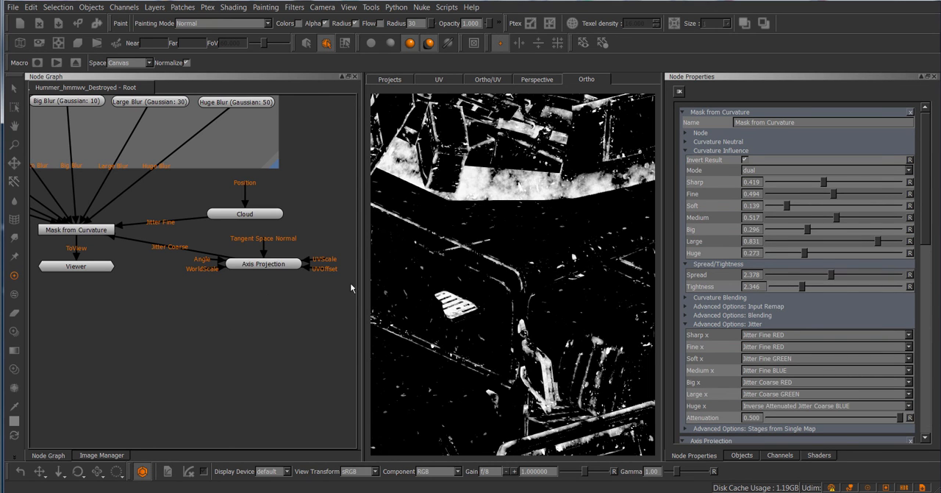
Set the Mask from Curvature node's Sharp influence to 0.506 and its Soft influence to 0.682
{"action": "right_click_drag", "start_coordinate": [545, 255], "coordinate": [571, 272], "text": "alt"}
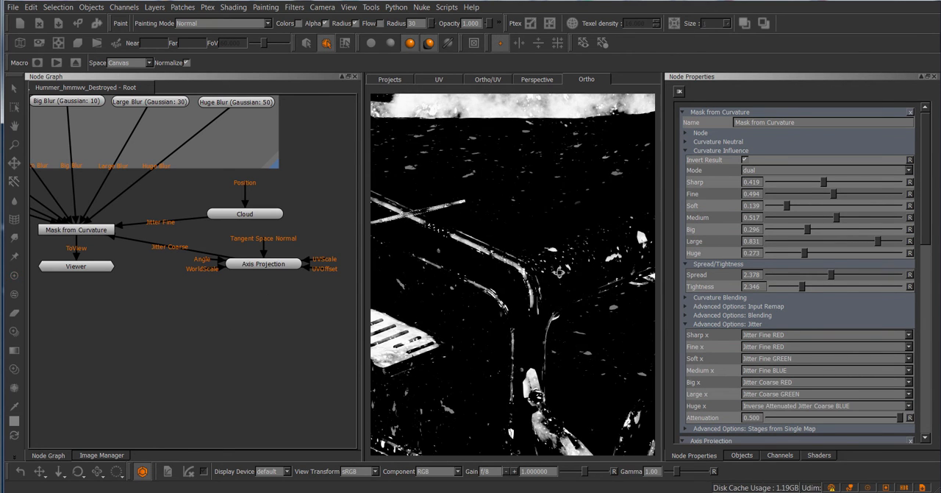
{"action": "left_click_drag", "start_coordinate": [571, 272], "coordinate": [550, 283], "text": "alt"}
{"action": "left_click", "coordinate": [76, 233]}
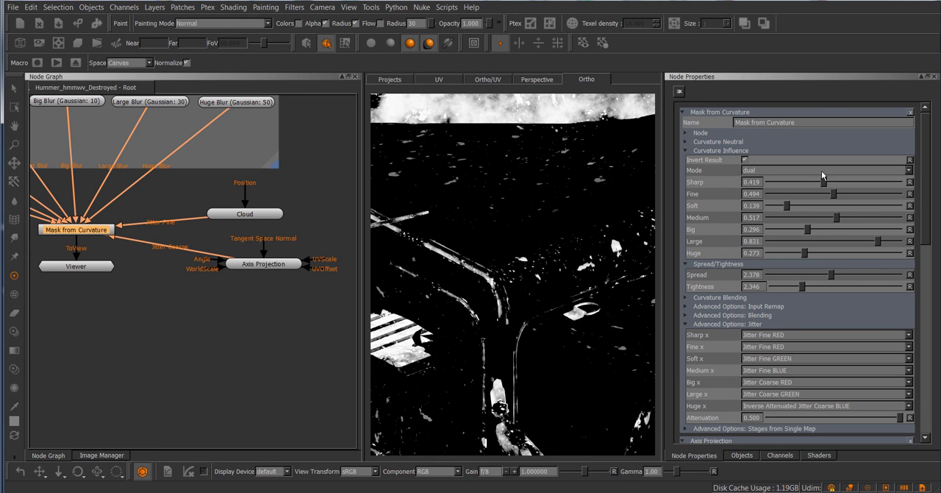
{"action": "left_click_drag", "start_coordinate": [824, 182], "coordinate": [860, 210]}
Set the Cloud node's Size to 0.647 and Roughness to 0.975
{"action": "left_click", "coordinate": [276, 216]}
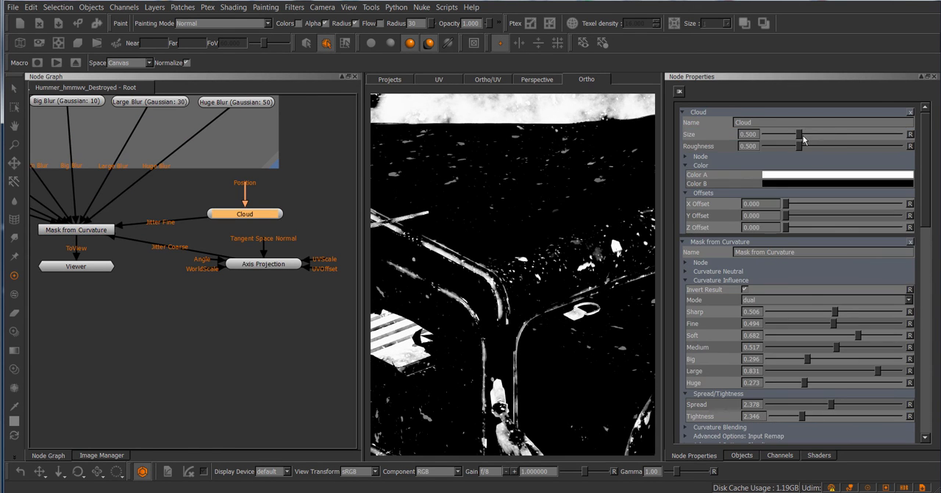
{"action": "mouse_move", "coordinate": [804, 140]}
{"action": "left_mouse_down"}
{"action": "mouse_move", "coordinate": [856, 150]}
{"action": "mouse_move", "coordinate": [795, 154]}
{"action": "mouse_move", "coordinate": [826, 148]}
{"action": "mouse_move", "coordinate": [809, 142]}
{"action": "left_mouse_up"}
{"action": "left_click", "coordinate": [809, 139]}
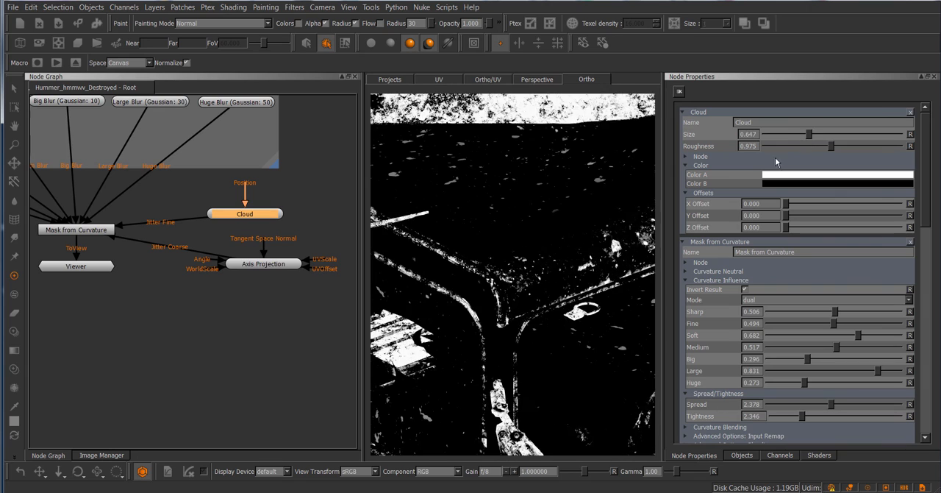
{"action": "left_click_drag", "start_coordinate": [502, 339], "coordinate": [509, 313], "text": "alt"}
Locate the MR Region (MetalRough) 2 node in the graph and show its Handle Base Color settings
{"action": "scroll", "coordinate": [184, 305], "scroll_direction": "down", "scroll_amount": 6}
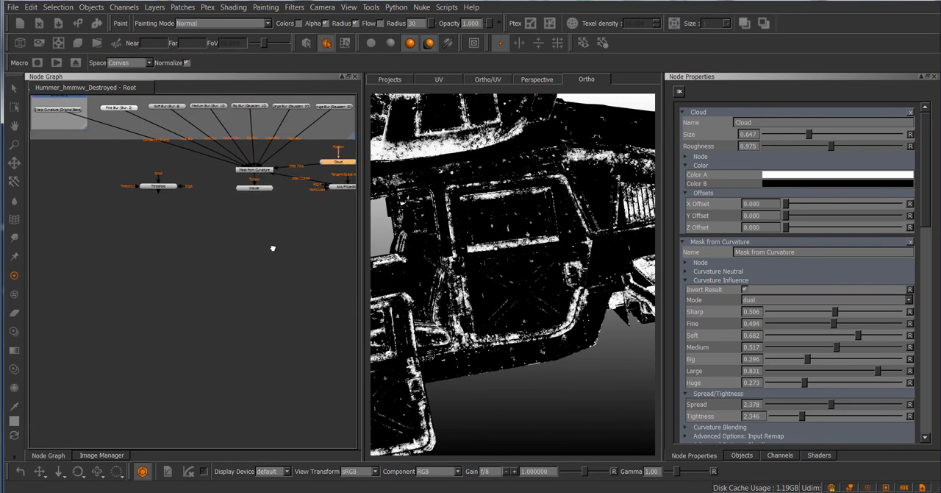
{"action": "scroll", "coordinate": [232, 221], "scroll_direction": "down", "scroll_amount": 5}
{"action": "middle_click_drag", "start_coordinate": [203, 312], "coordinate": [196, 221]}
{"action": "scroll", "coordinate": [270, 267], "scroll_direction": "up", "scroll_amount": 2}
{"action": "scroll", "coordinate": [219, 256], "scroll_direction": "up", "scroll_amount": 1}
{"action": "middle_click_drag", "start_coordinate": [219, 256], "coordinate": [198, 213]}
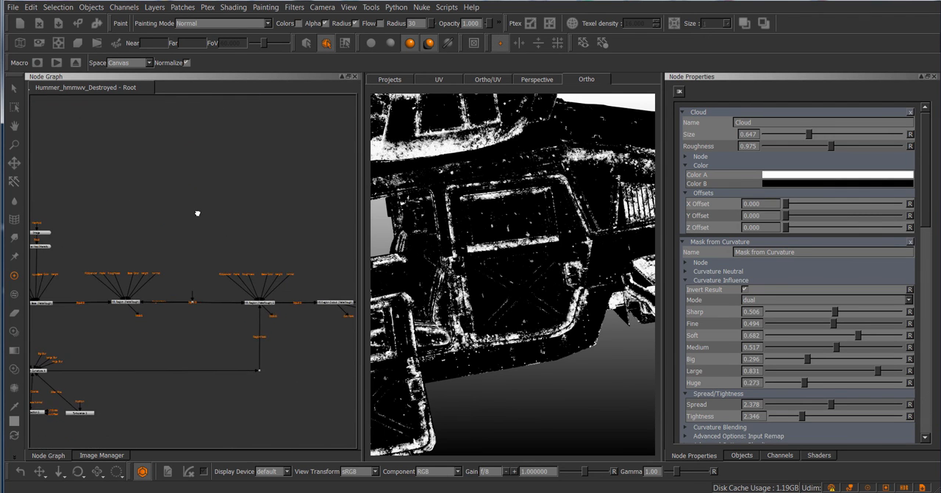
{"action": "scroll", "coordinate": [250, 229], "scroll_direction": "up", "scroll_amount": 2}
{"action": "scroll", "coordinate": [250, 229], "scroll_direction": "up", "scroll_amount": 2}
{"action": "middle_click_drag", "start_coordinate": [250, 228], "coordinate": [198, 182]}
{"action": "scroll", "coordinate": [200, 183], "scroll_direction": "up", "scroll_amount": 7}
{"action": "scroll", "coordinate": [200, 182], "scroll_direction": "down", "scroll_amount": 5}
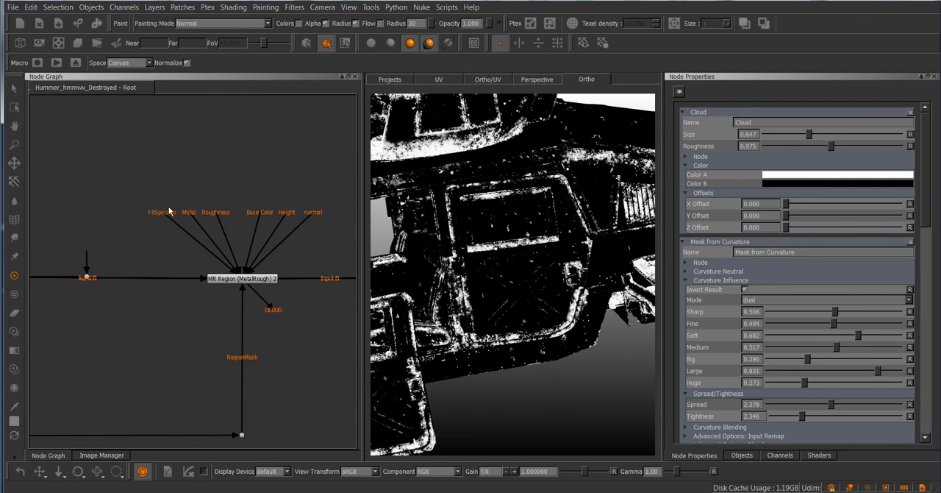
{"action": "left_click", "coordinate": [228, 281]}
{"action": "left_click", "coordinate": [744, 169]}
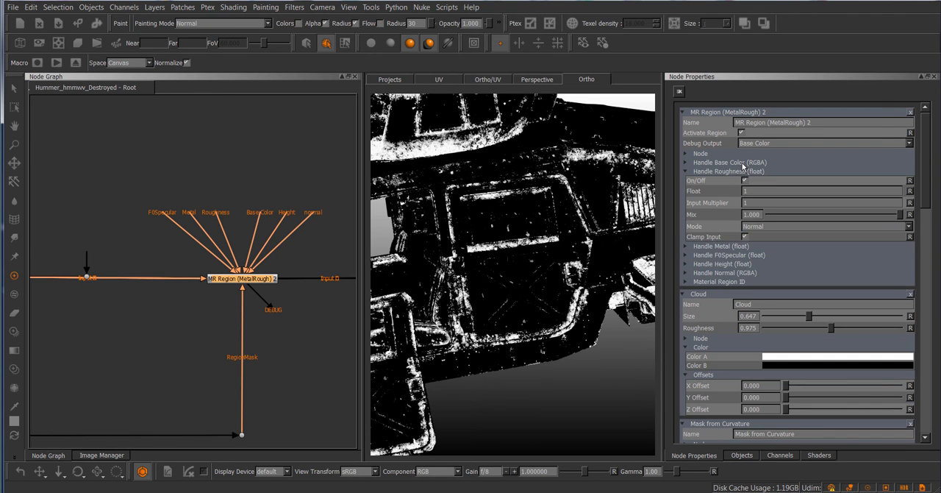
{"action": "left_click", "coordinate": [743, 163]}
Connect Mask from Curvature to the RegionMask input of MR Region (MetalRough) 2
{"action": "scroll", "coordinate": [256, 195], "scroll_direction": "down", "scroll_amount": 3}
{"action": "scroll", "coordinate": [255, 195], "scroll_direction": "down", "scroll_amount": 2}
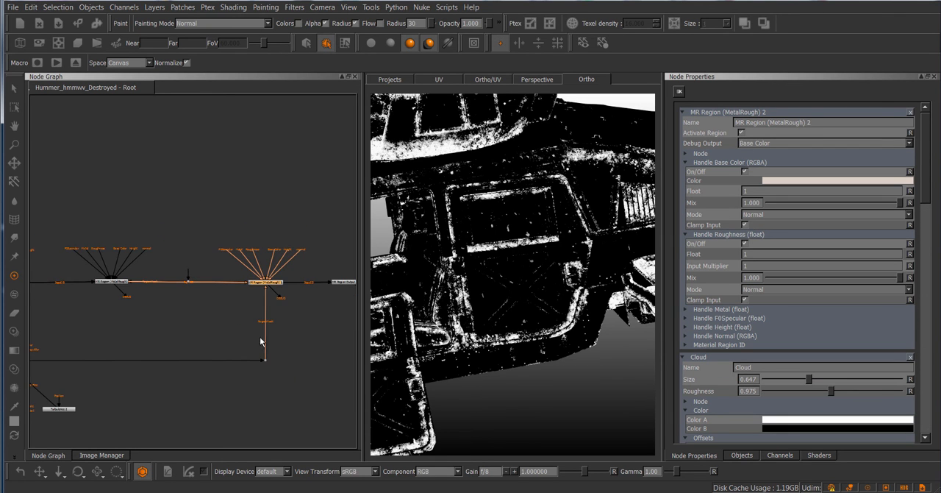
{"action": "middle_click_drag", "start_coordinate": [262, 190], "coordinate": [246, 267]}
{"action": "scroll", "coordinate": [245, 266], "scroll_direction": "down", "scroll_amount": 3}
{"action": "left_click_drag", "start_coordinate": [227, 377], "coordinate": [209, 145]}
{"action": "middle_click_drag", "start_coordinate": [326, 310], "coordinate": [129, 278]}
View the final shading node at the end of the region chain and inspect the Hummer's door up close
{"action": "scroll", "coordinate": [177, 280], "scroll_direction": "up", "scroll_amount": 3}
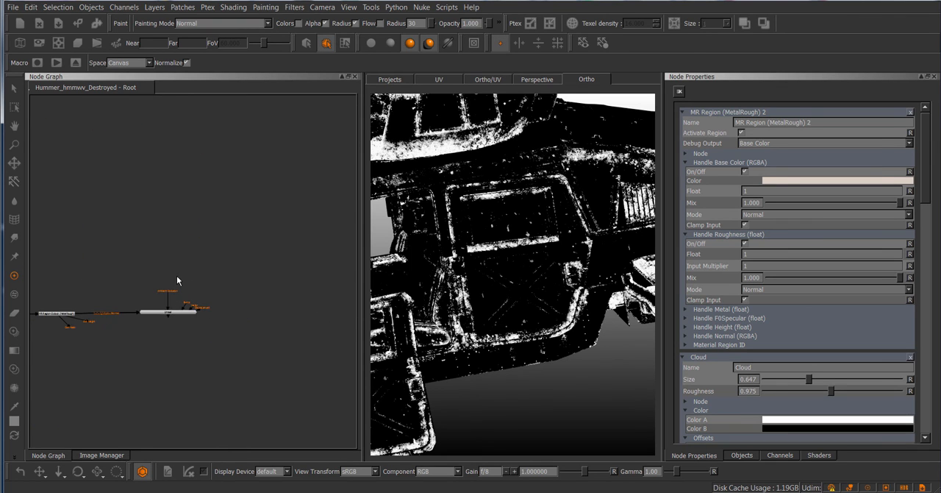
{"action": "left_click", "coordinate": [173, 311]}
{"action": "key", "text": "1"}
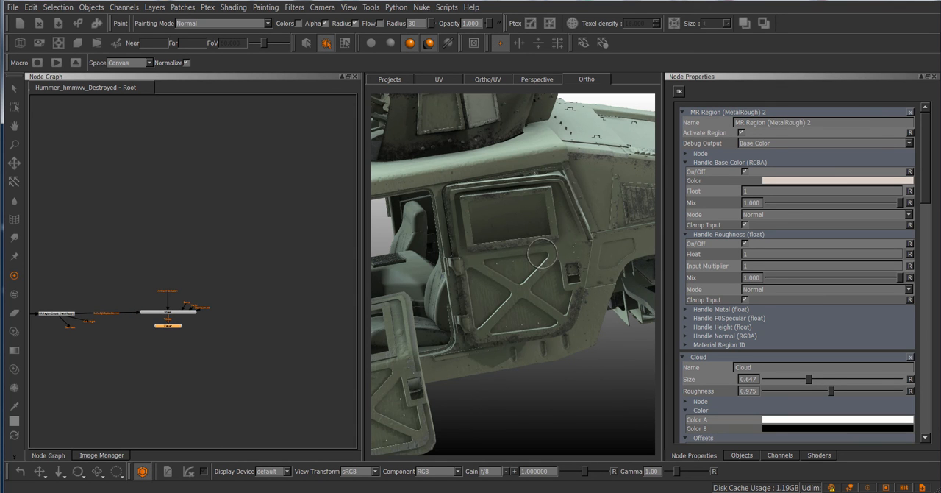
{"action": "mouse_move", "coordinate": [556, 308]}
{"action": "left_mouse_down", "text": "alt"}
{"action": "mouse_move", "coordinate": [557, 284]}
{"action": "mouse_move", "coordinate": [542, 282]}
{"action": "left_mouse_up", "text": "alt"}
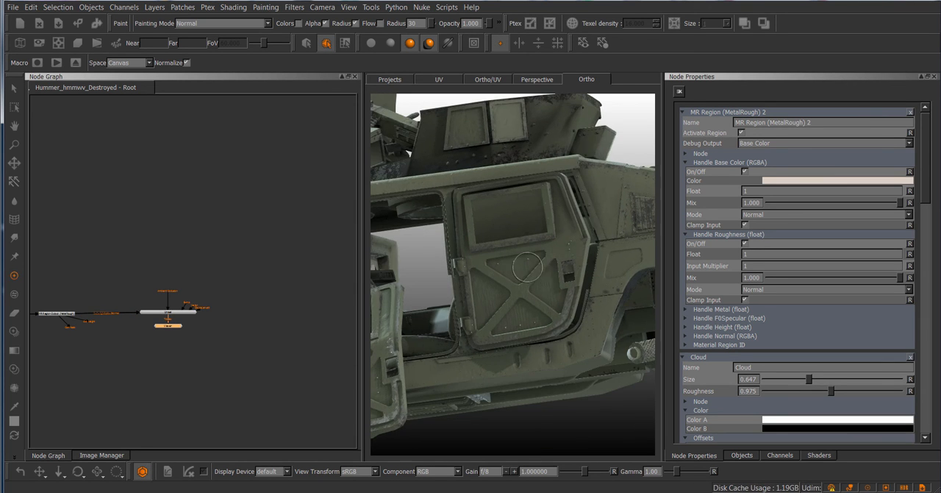
{"action": "right_click_drag", "start_coordinate": [527, 267], "coordinate": [580, 277], "text": "alt"}
Change the base colour of the MR Region Base (MetalRough) node to yellow
{"action": "middle_click_drag", "start_coordinate": [169, 363], "coordinate": [397, 366]}
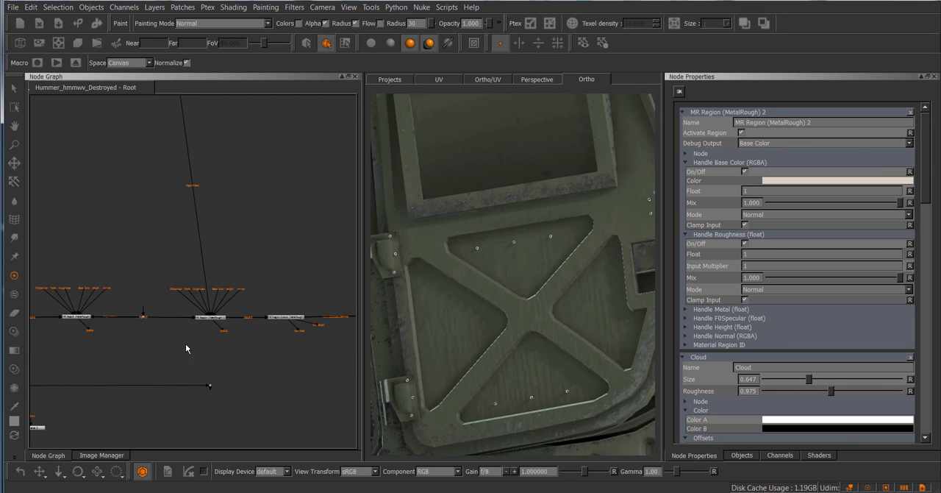
{"action": "middle_click_drag", "start_coordinate": [116, 336], "coordinate": [224, 325]}
{"action": "scroll", "coordinate": [224, 325], "scroll_direction": "up", "scroll_amount": 2}
{"action": "double_click", "coordinate": [183, 317]}
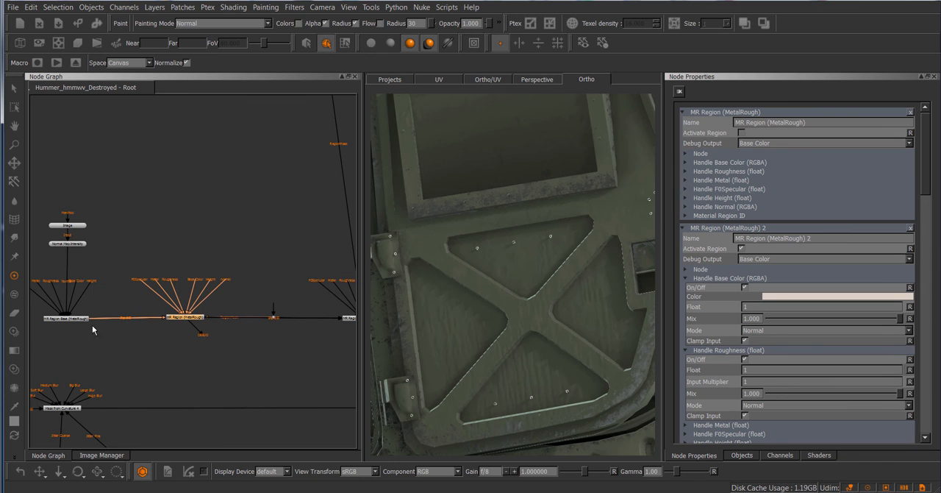
{"action": "double_click", "coordinate": [68, 318]}
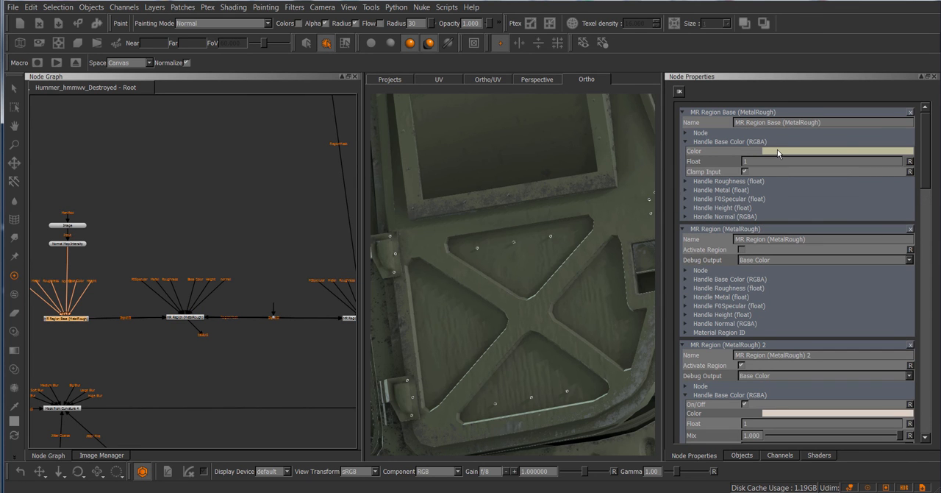
{"action": "left_click", "coordinate": [777, 150]}
{"action": "left_click_drag", "start_coordinate": [477, 249], "coordinate": [561, 245]}
{"action": "left_click", "coordinate": [449, 357]}
{"action": "middle_click_drag", "start_coordinate": [561, 245], "coordinate": [545, 238], "text": "alt"}
Examine the worn edges on the Hummer's hood, vents and fender
{"action": "middle_click_drag", "start_coordinate": [190, 161], "coordinate": [146, 339]}
{"action": "right_click_drag", "start_coordinate": [562, 178], "coordinate": [530, 191], "text": "alt"}
{"action": "middle_click_drag", "start_coordinate": [529, 192], "coordinate": [550, 237], "text": "alt"}
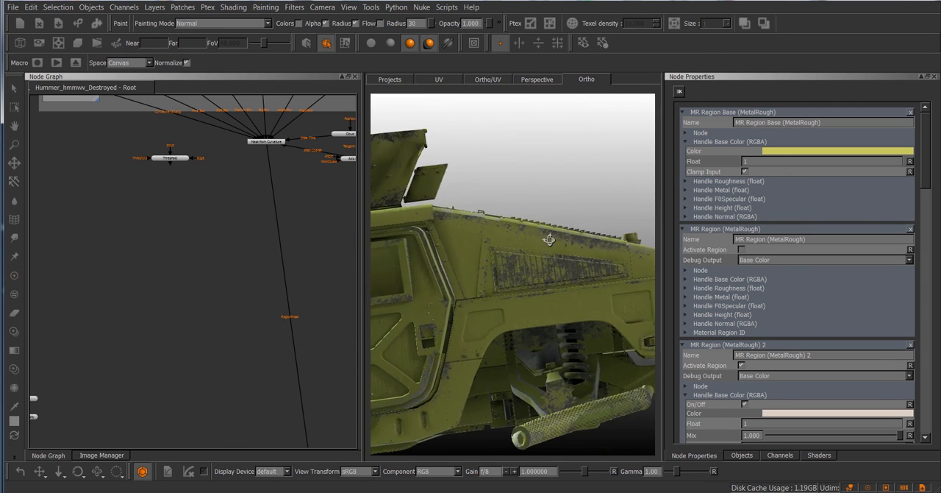
{"action": "left_click_drag", "start_coordinate": [550, 238], "coordinate": [563, 225], "text": "alt"}
{"action": "right_click_drag", "start_coordinate": [563, 225], "coordinate": [561, 217], "text": "alt"}
{"action": "left_click_drag", "start_coordinate": [561, 217], "coordinate": [646, 213], "text": "alt"}
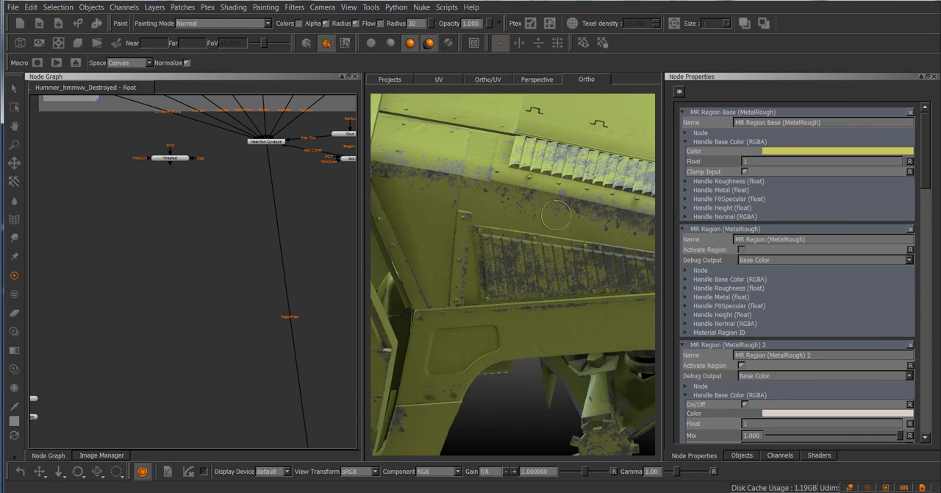
{"action": "middle_click_drag", "start_coordinate": [645, 213], "coordinate": [579, 225], "text": "alt"}
Set the Mask from Curvature influences to Sharp 0.251, Huge 0.509 and Large 0.760
{"action": "middle_click_drag", "start_coordinate": [228, 243], "coordinate": [228, 255]}
{"action": "scroll", "coordinate": [235, 228], "scroll_direction": "up", "scroll_amount": 2}
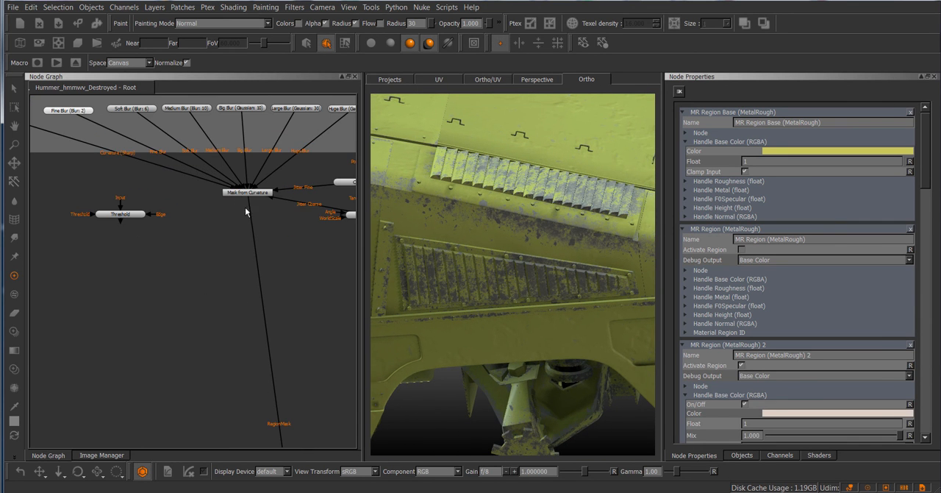
{"action": "left_click", "coordinate": [246, 191]}
{"action": "mouse_move", "coordinate": [834, 182]}
{"action": "left_mouse_down"}
{"action": "mouse_move", "coordinate": [847, 181]}
{"action": "mouse_move", "coordinate": [801, 183]}
{"action": "left_mouse_up"}
{"action": "left_click_drag", "start_coordinate": [810, 253], "coordinate": [815, 253]}
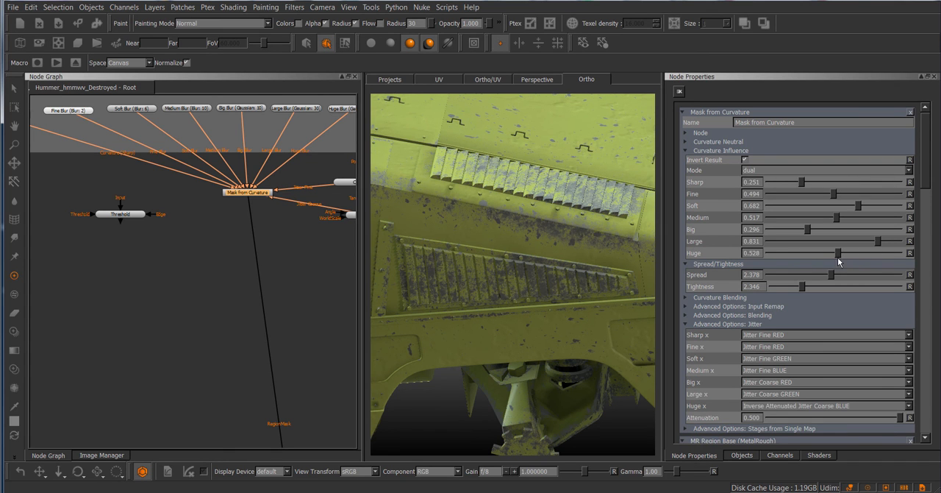
{"action": "mouse_move", "coordinate": [878, 242]}
{"action": "left_mouse_down"}
{"action": "mouse_move", "coordinate": [852, 243]}
{"action": "mouse_move", "coordinate": [868, 243]}
{"action": "left_mouse_up"}
Bend the lower part of the Map B/L/H Blur and Map F/S/M Blur input remap curves downward
{"action": "left_click", "coordinate": [764, 306]}
{"action": "left_click_drag", "start_coordinate": [928, 177], "coordinate": [928, 197]}
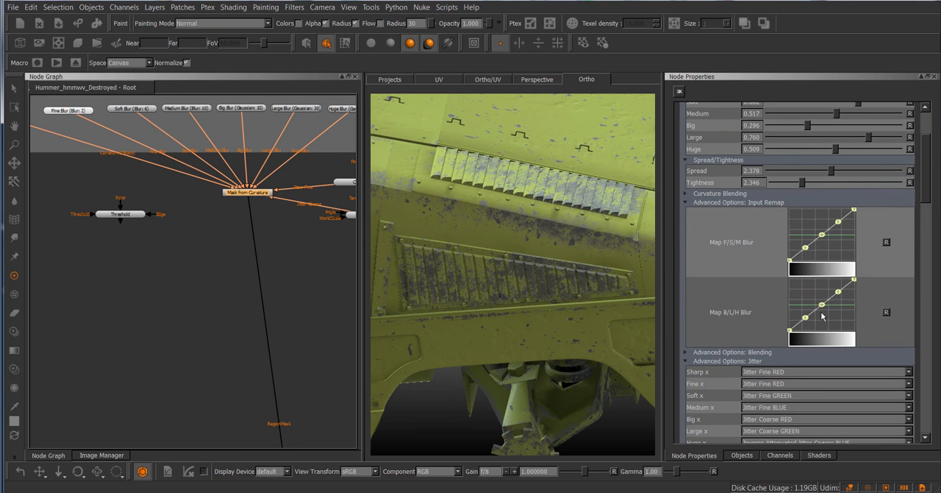
{"action": "left_click_drag", "start_coordinate": [804, 319], "coordinate": [827, 310]}
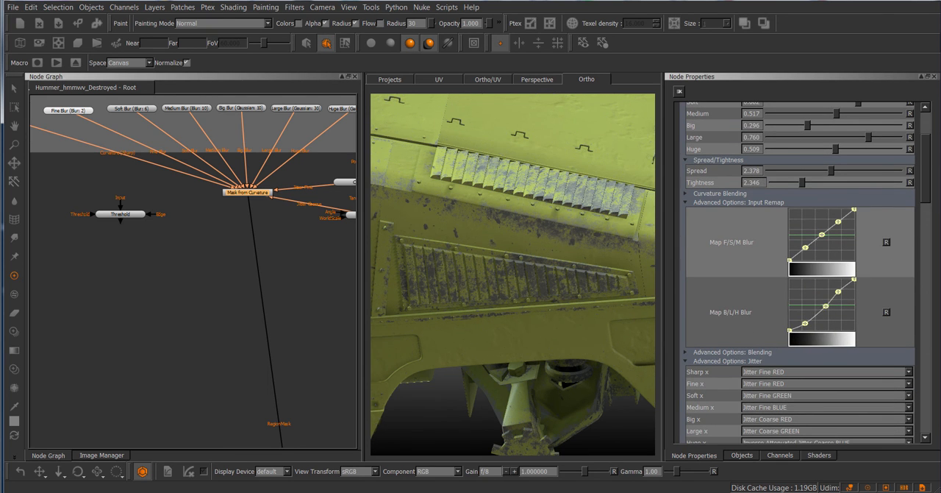
{"action": "middle_click_drag", "start_coordinate": [275, 274], "coordinate": [221, 340]}
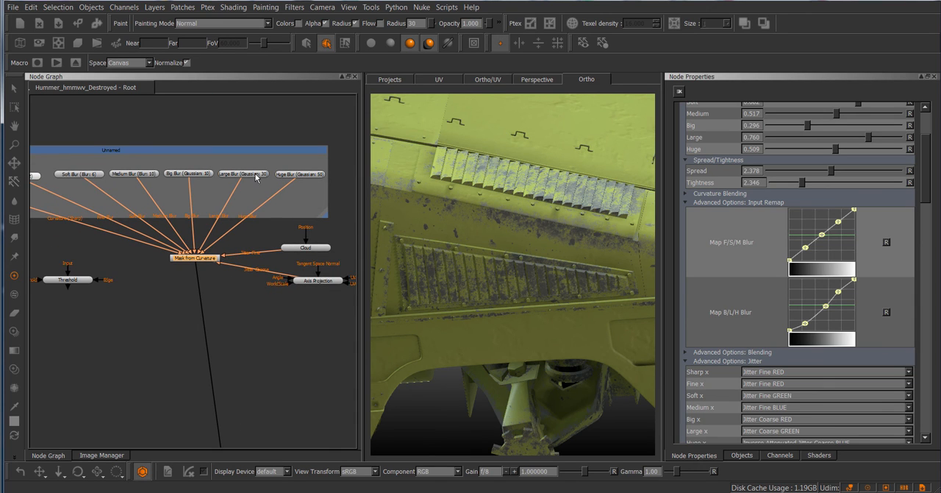
{"action": "scroll", "coordinate": [218, 133], "scroll_direction": "up", "scroll_amount": 1}
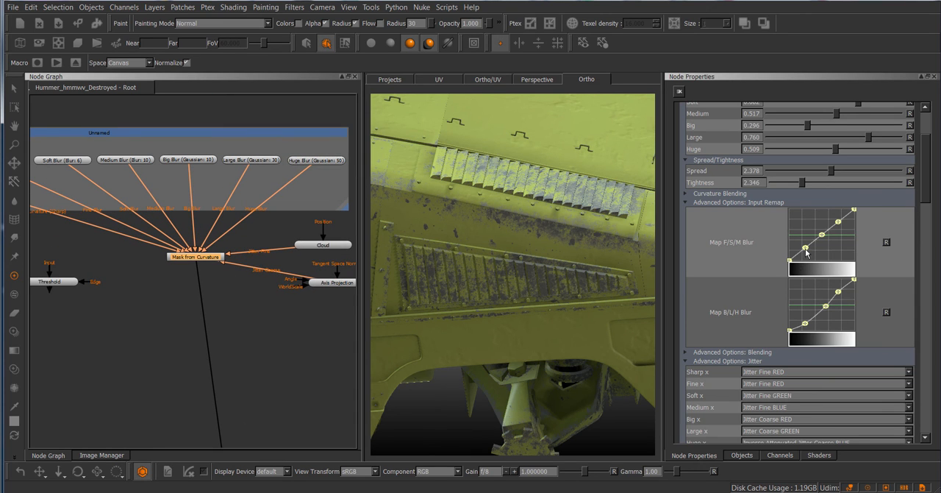
{"action": "left_click_drag", "start_coordinate": [807, 252], "coordinate": [822, 239]}
Set the mask's Tightness to 3.692
{"action": "middle_click_drag", "start_coordinate": [515, 290], "coordinate": [727, 264], "text": "alt"}
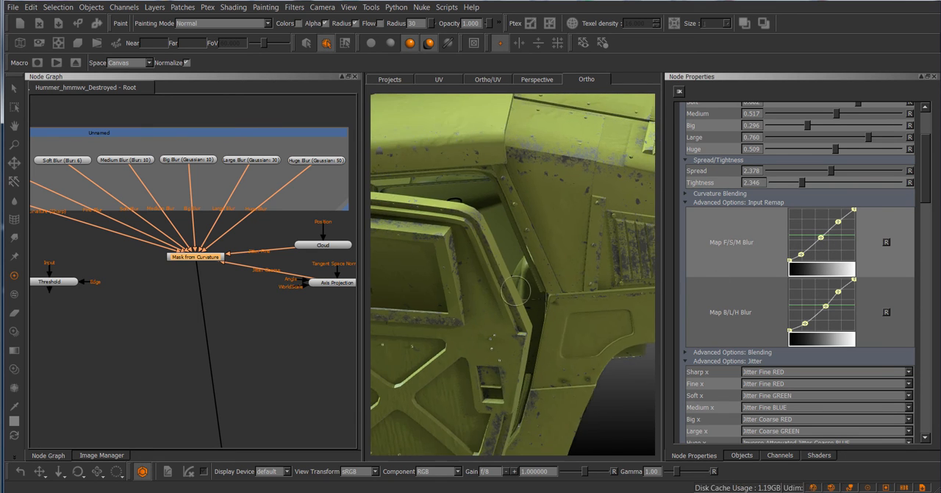
{"action": "left_click_drag", "start_coordinate": [516, 290], "coordinate": [497, 282], "text": "alt"}
{"action": "mouse_move", "coordinate": [804, 186]}
{"action": "left_mouse_down"}
{"action": "mouse_move", "coordinate": [865, 184]}
{"action": "mouse_move", "coordinate": [798, 183]}
{"action": "mouse_move", "coordinate": [819, 184]}
{"action": "left_mouse_up"}
Examine the paint wear on the door hinges, window frame and hood edge
{"action": "mouse_move", "coordinate": [580, 217]}
{"action": "left_mouse_down", "text": "alt"}
{"action": "mouse_move", "coordinate": [543, 210]}
{"action": "mouse_move", "coordinate": [619, 203]}
{"action": "mouse_move", "coordinate": [581, 218]}
{"action": "left_mouse_up", "text": "alt"}
{"action": "middle_click_drag", "start_coordinate": [581, 294], "coordinate": [570, 202], "text": "alt"}
{"action": "right_click_drag", "start_coordinate": [572, 202], "coordinate": [586, 250], "text": "alt"}
{"action": "middle_click_drag", "start_coordinate": [586, 250], "coordinate": [561, 231], "text": "alt"}
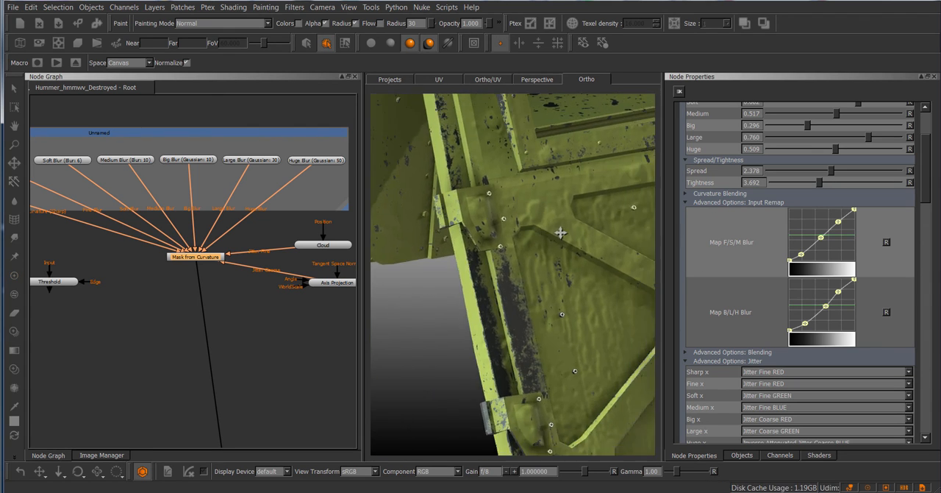
{"action": "right_click_drag", "start_coordinate": [566, 235], "coordinate": [482, 275], "text": "alt"}
{"action": "left_click_drag", "start_coordinate": [482, 275], "coordinate": [534, 213], "text": "alt"}
{"action": "middle_click_drag", "start_coordinate": [534, 213], "coordinate": [446, 222], "text": "alt"}
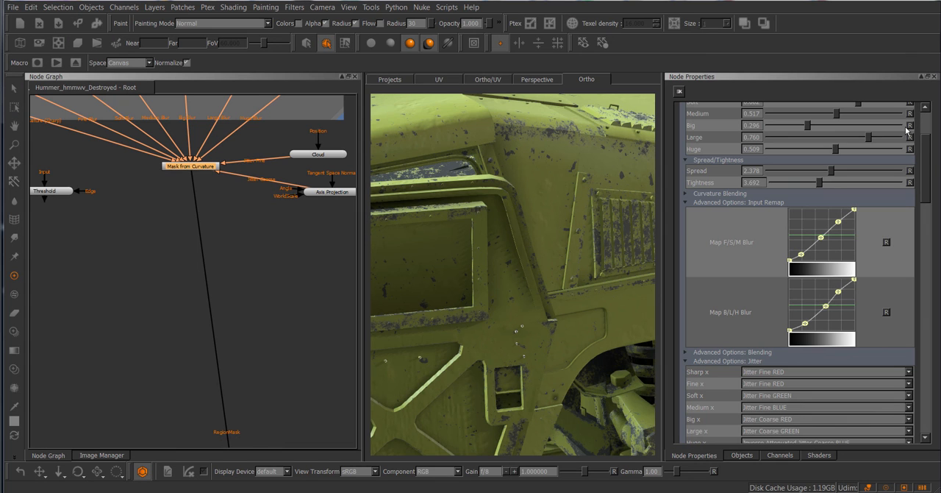
Raise the mask's Curvature Neutral Offset Midpoint to about 0.1, checking the wear across the vehicle
{"action": "left_click_drag", "start_coordinate": [928, 160], "coordinate": [928, 135]}
{"action": "left_click", "coordinate": [718, 142]}
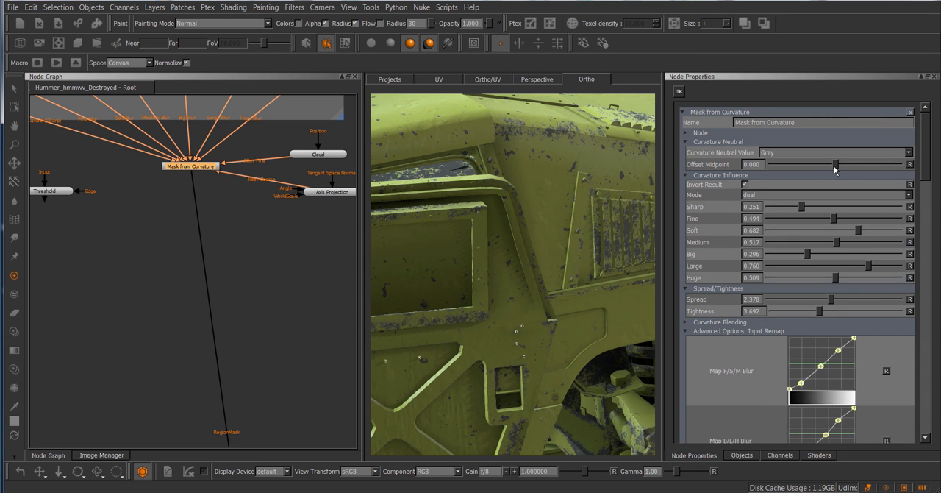
{"action": "mouse_move", "coordinate": [840, 169]}
{"action": "left_mouse_down"}
{"action": "mouse_move", "coordinate": [878, 168]}
{"action": "mouse_move", "coordinate": [844, 170]}
{"action": "left_mouse_up"}
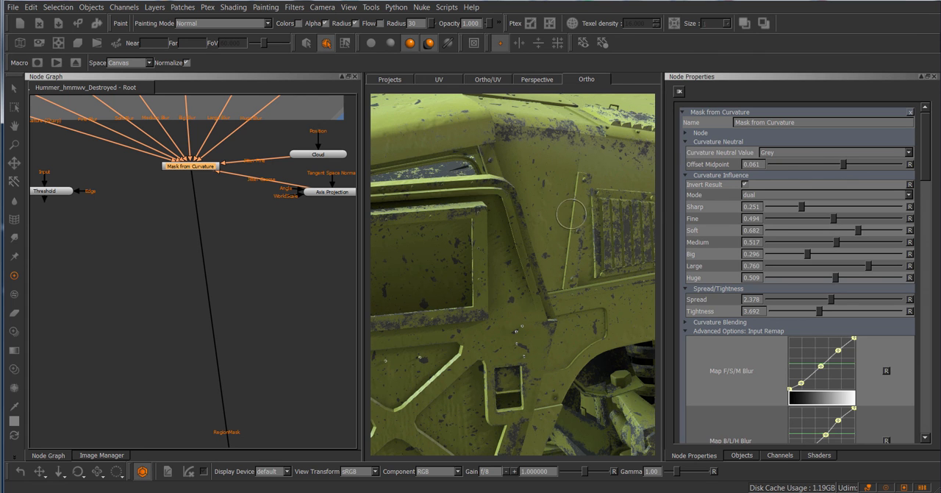
{"action": "right_click_drag", "start_coordinate": [571, 213], "coordinate": [562, 213], "text": "alt"}
{"action": "middle_click_drag", "start_coordinate": [562, 212], "coordinate": [541, 212], "text": "alt"}
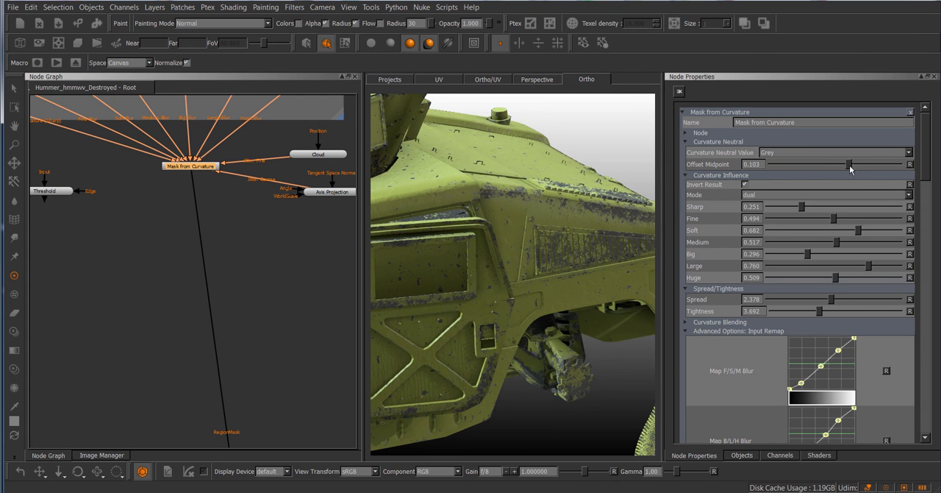
{"action": "mouse_move", "coordinate": [850, 169]}
{"action": "left_mouse_down"}
{"action": "mouse_move", "coordinate": [859, 169]}
{"action": "mouse_move", "coordinate": [828, 168]}
{"action": "mouse_move", "coordinate": [847, 168]}
{"action": "left_mouse_up"}
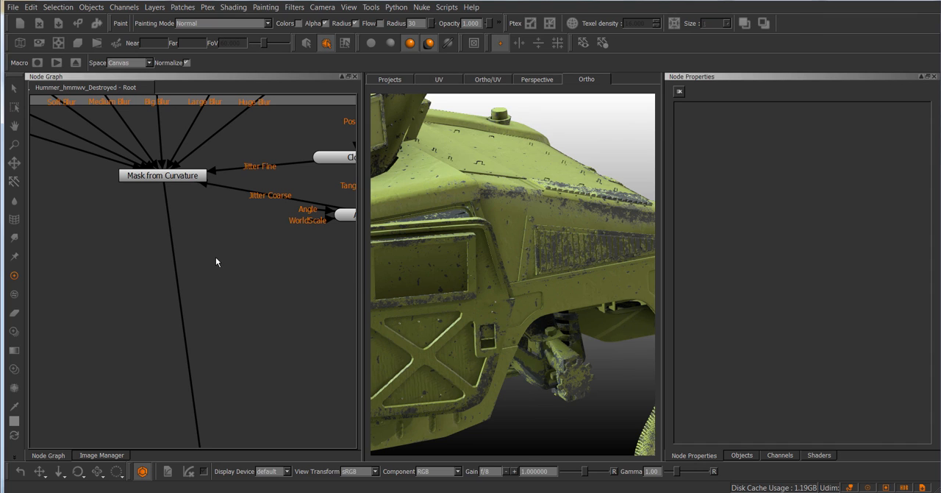
Add an EmptyWithSkip node and place it below Mask from Curvature, clear of its output connection
{"action": "key", "text": "Tab"}
{"action": "type", "text": "Empty"}
{"action": "key", "text": "Down"}
{"action": "key", "text": "Return"}
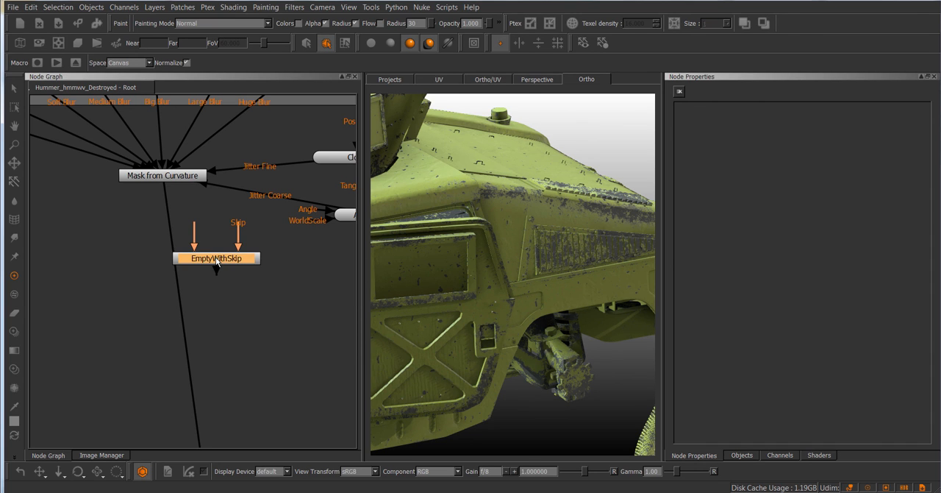
{"action": "left_click_drag", "start_coordinate": [227, 259], "coordinate": [111, 291]}
Add a Bake Visible to selected Paint Node node beside the EmptyWithSkip node
{"action": "left_click", "coordinate": [230, 264]}
{"action": "key", "text": "Tab"}
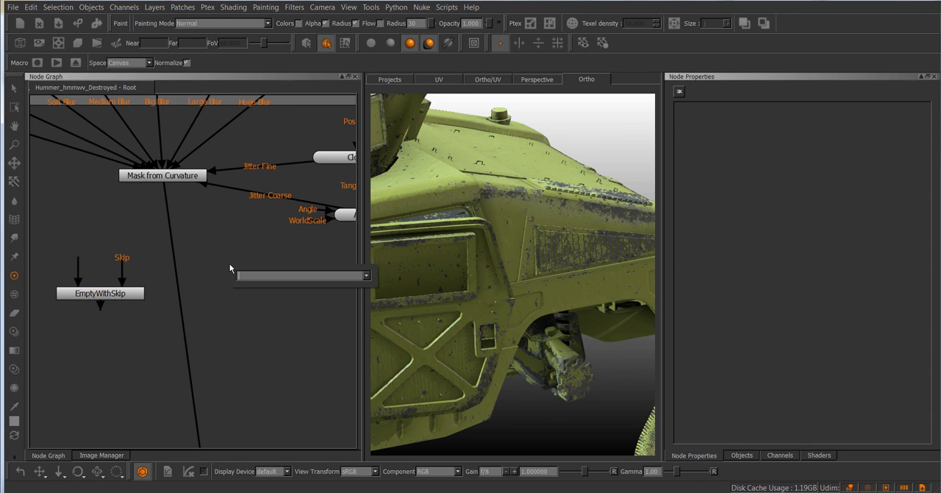
{"action": "type", "text": "ba"}
{"action": "key", "text": "Down"}
{"action": "key", "text": "Down"}
{"action": "key", "text": "Down"}
{"action": "key", "text": "Return"}
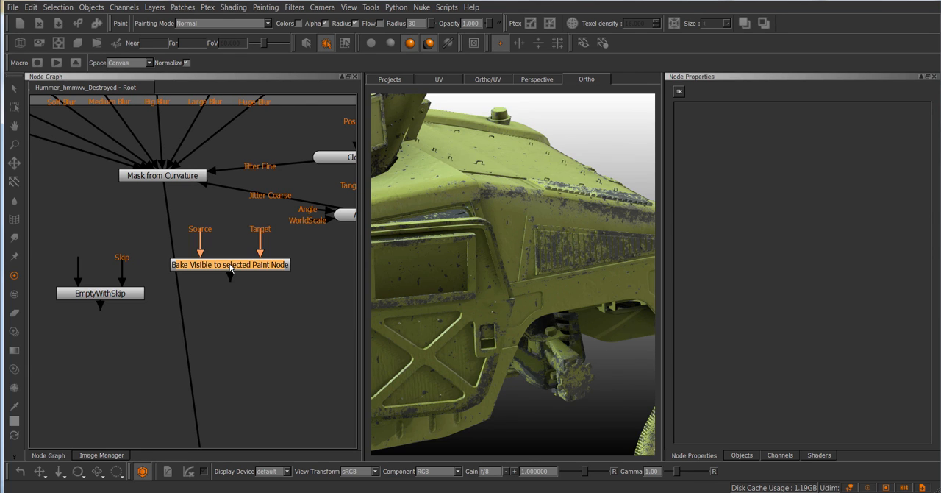
Add a 4096 x 4096, 8bit (Byte) Paint node just below the Bake Visible to selected Paint Node node
{"action": "left_click", "coordinate": [264, 311]}
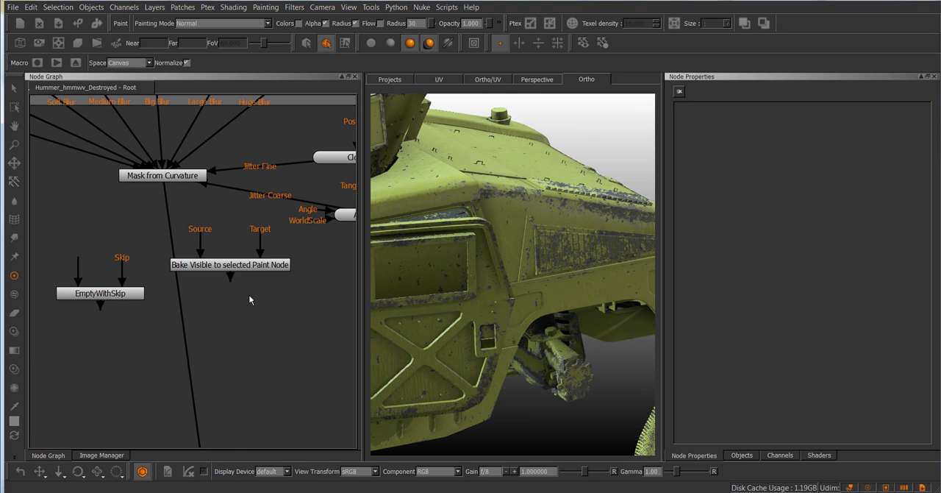
{"action": "key", "text": "p"}
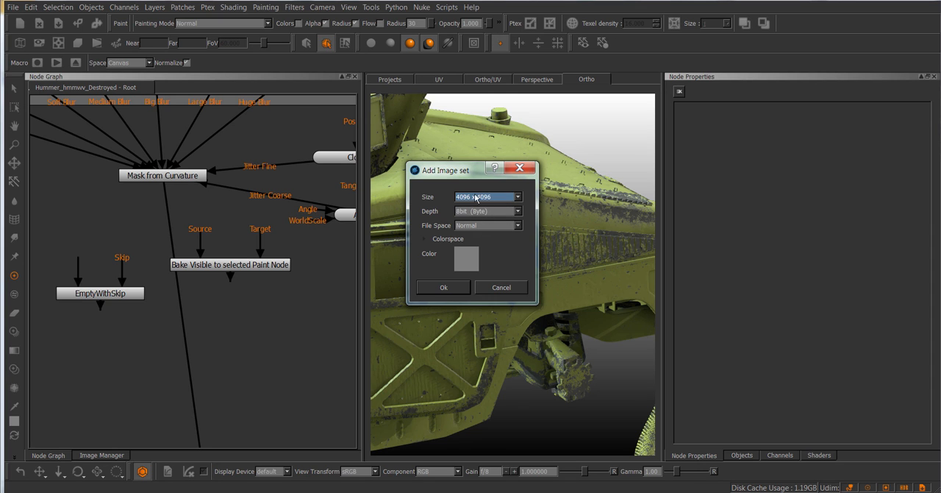
{"action": "left_click", "coordinate": [444, 287]}
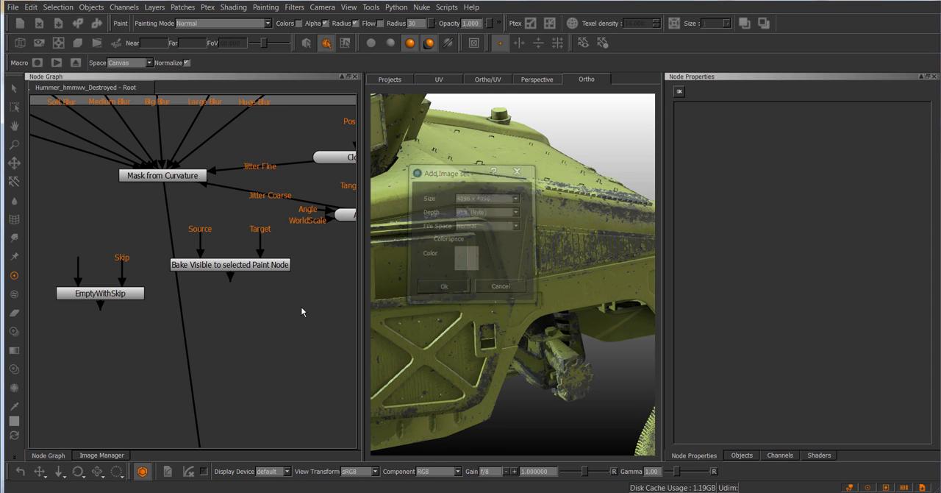
{"action": "left_click", "coordinate": [296, 308]}
Connect the new Paint node to EmptyWithSkip's main input and the bake node's Target, and Mask from Curvature to its Source
{"action": "left_click_drag", "start_coordinate": [130, 297], "coordinate": [139, 316]}
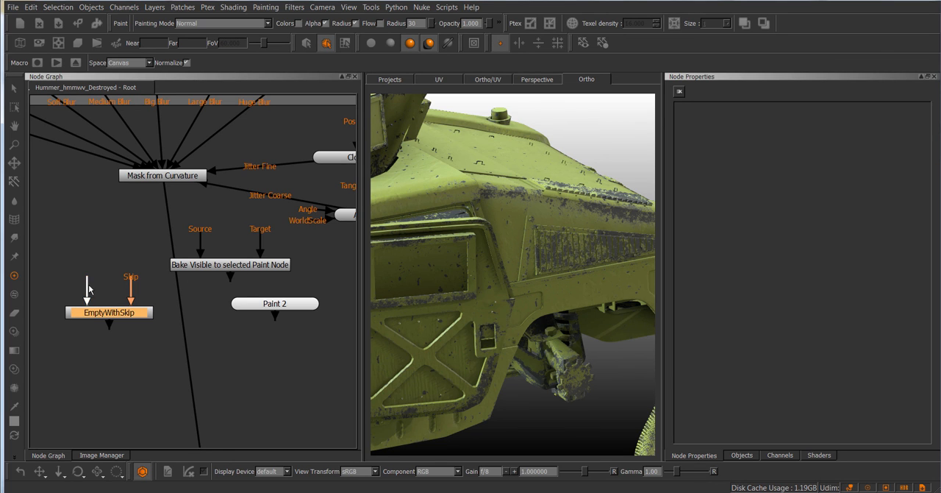
{"action": "left_click_drag", "start_coordinate": [87, 285], "coordinate": [274, 314]}
{"action": "mouse_move", "coordinate": [261, 245]}
{"action": "left_mouse_down"}
{"action": "mouse_move", "coordinate": [297, 262]}
{"action": "mouse_move", "coordinate": [293, 316]}
{"action": "left_mouse_up"}
{"action": "left_click_drag", "start_coordinate": [198, 235], "coordinate": [177, 184]}
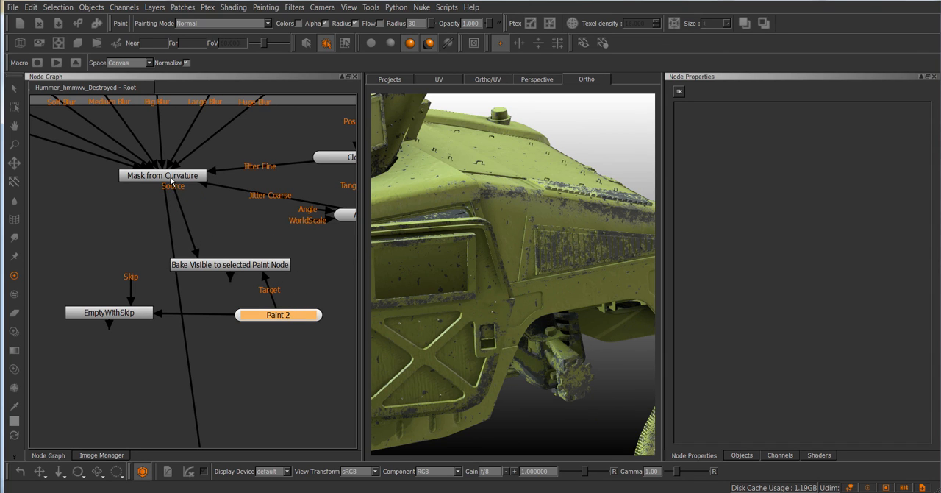
{"action": "left_click_drag", "start_coordinate": [232, 269], "coordinate": [228, 252]}
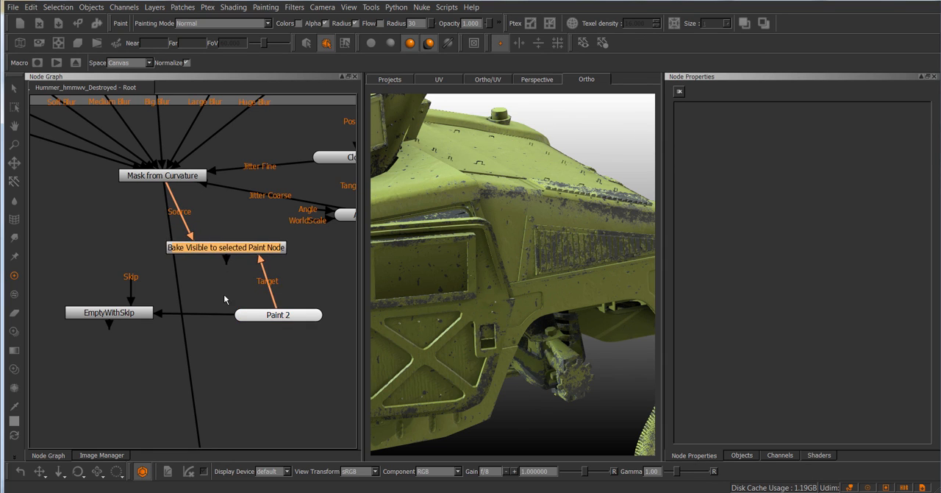
Connect the bake node to EmptyWithSkip's Skip input and reroute the mask's downstream connection to come from EmptyWithSkip
{"action": "middle_click_drag", "start_coordinate": [212, 294], "coordinate": [224, 263]}
{"action": "left_click_drag", "start_coordinate": [144, 251], "coordinate": [247, 228]}
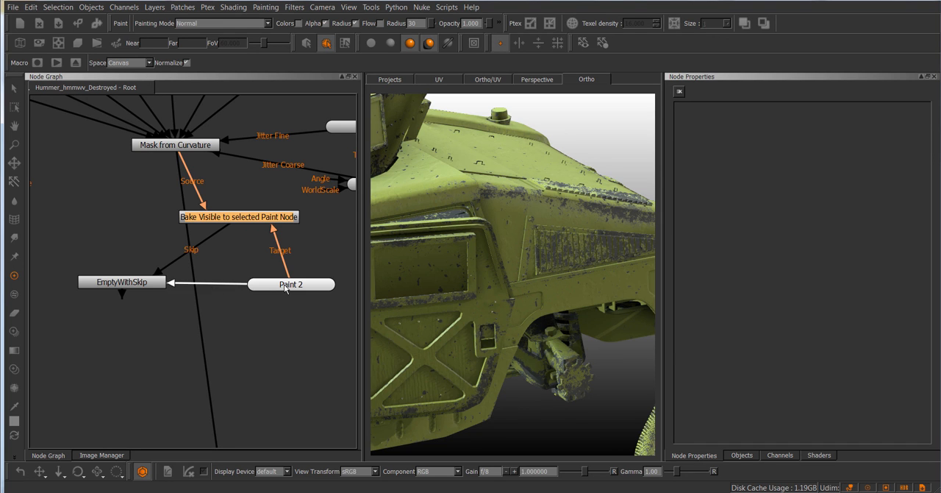
{"action": "left_click_drag", "start_coordinate": [283, 291], "coordinate": [277, 287]}
{"action": "middle_click_drag", "start_coordinate": [156, 299], "coordinate": [160, 265]}
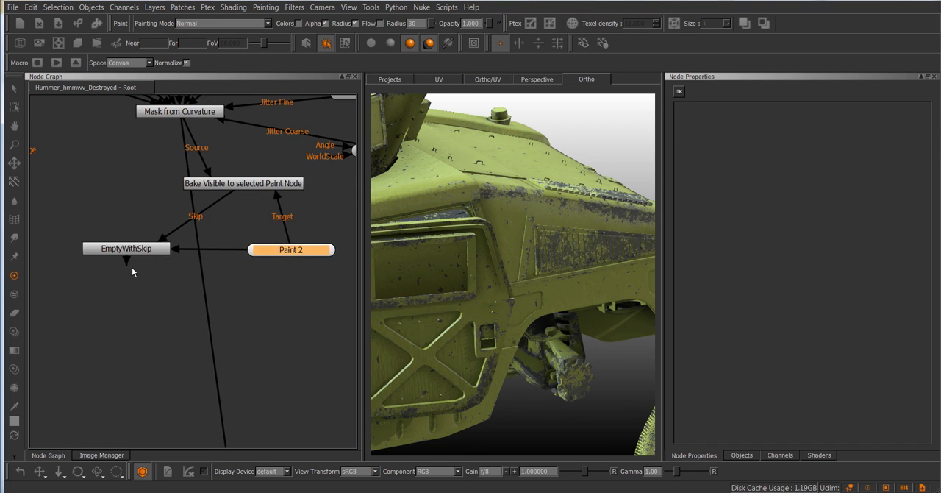
{"action": "left_click_drag", "start_coordinate": [128, 262], "coordinate": [217, 359]}
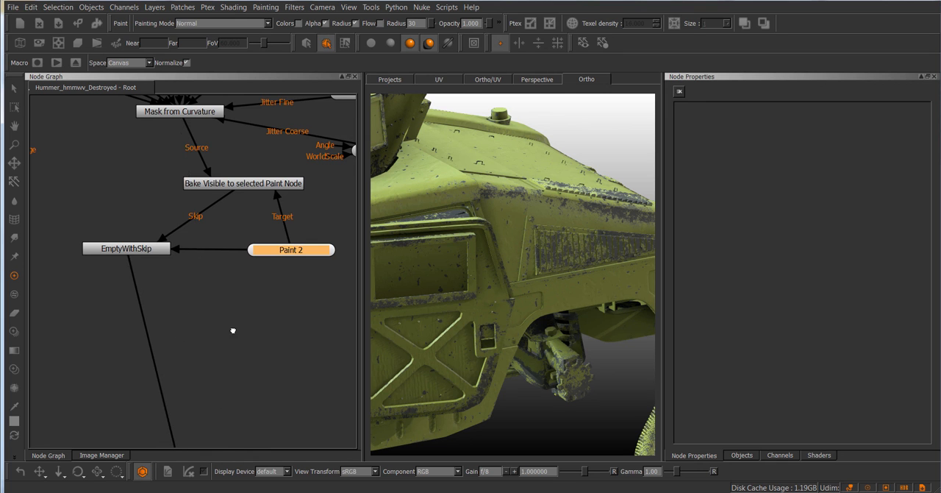
Check the rerouted node network and view the bake node's output on the vehicle
{"action": "middle_click_drag", "start_coordinate": [233, 331], "coordinate": [218, 212]}
{"action": "scroll", "coordinate": [219, 212], "scroll_direction": "down", "scroll_amount": 3}
{"action": "scroll", "coordinate": [223, 178], "scroll_direction": "up", "scroll_amount": 2}
{"action": "mouse_move", "coordinate": [224, 179]}
{"action": "middle_mouse_down"}
{"action": "mouse_move", "coordinate": [220, 260]}
{"action": "mouse_move", "coordinate": [207, 283]}
{"action": "mouse_move", "coordinate": [191, 287]}
{"action": "middle_mouse_up"}
{"action": "scroll", "coordinate": [208, 271], "scroll_direction": "up", "scroll_amount": 3}
{"action": "scroll", "coordinate": [191, 287], "scroll_direction": "up", "scroll_amount": 1}
{"action": "middle_click_drag", "start_coordinate": [309, 164], "coordinate": [262, 168]}
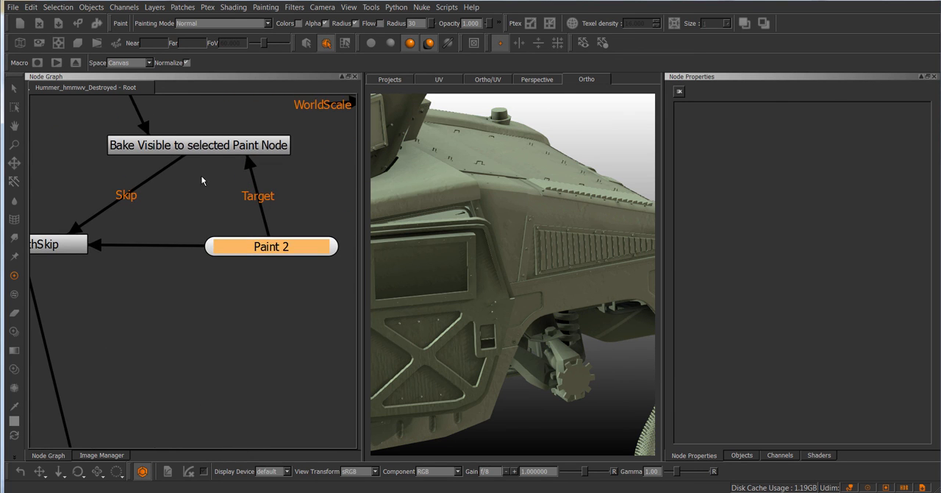
{"action": "scroll", "coordinate": [202, 179], "scroll_direction": "down", "scroll_amount": 4}
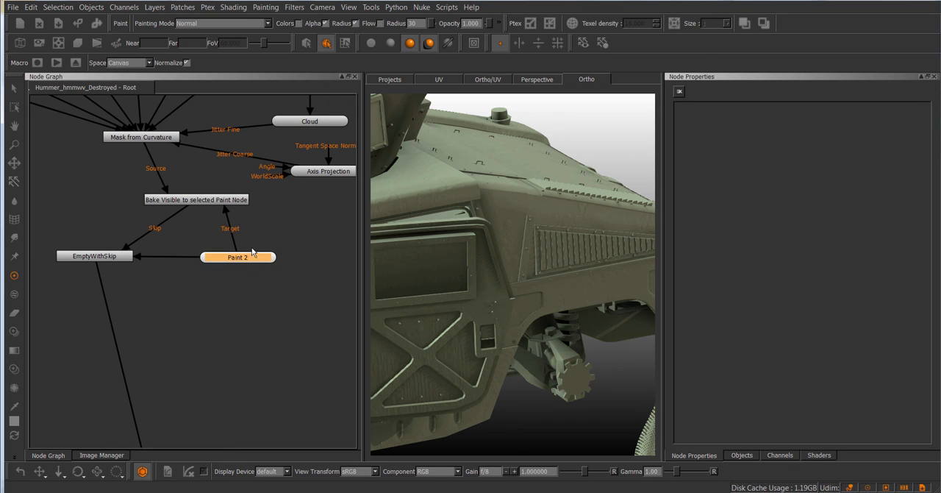
{"action": "left_click", "coordinate": [201, 202]}
{"action": "key", "text": "v"}
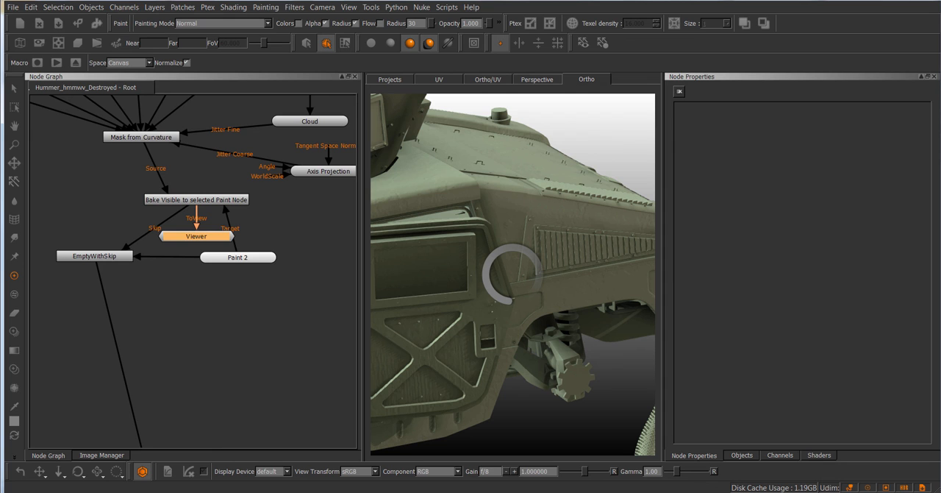
Bake the visible curvature mask into Paint 2 using the Bake Visible to selected Paint Node node
{"action": "left_click", "coordinate": [257, 258]}
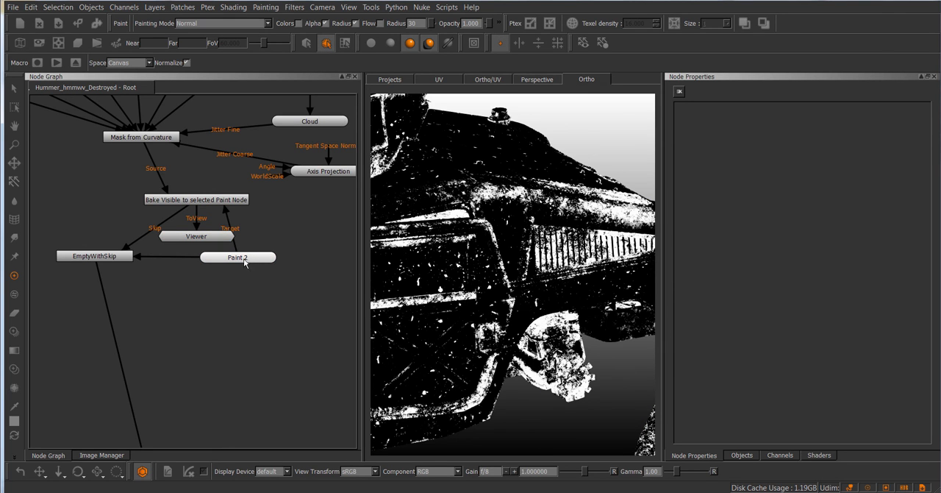
{"action": "scroll", "coordinate": [248, 272], "scroll_direction": "up", "scroll_amount": 2}
{"action": "middle_click_drag", "start_coordinate": [289, 227], "coordinate": [261, 232]}
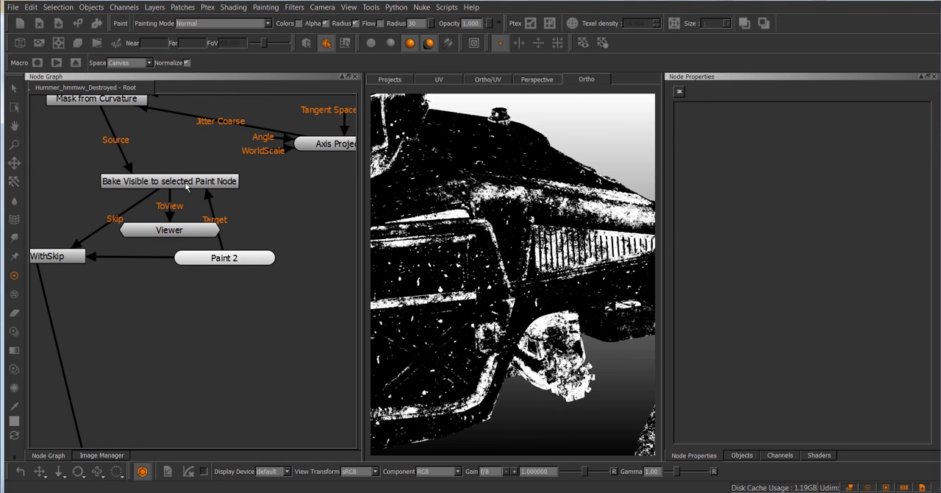
{"action": "left_click", "coordinate": [184, 181]}
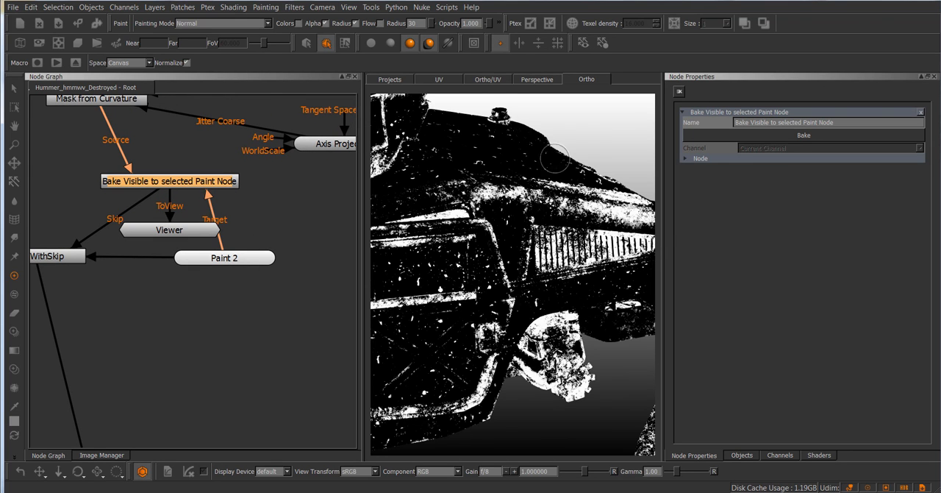
{"action": "left_click", "coordinate": [797, 137]}
Switch the viewer back to the shaded vehicle material and move the Viewer node well below the bake setup
{"action": "middle_click_drag", "start_coordinate": [196, 336], "coordinate": [222, 254]}
{"action": "scroll", "coordinate": [262, 261], "scroll_direction": "down", "scroll_amount": 2}
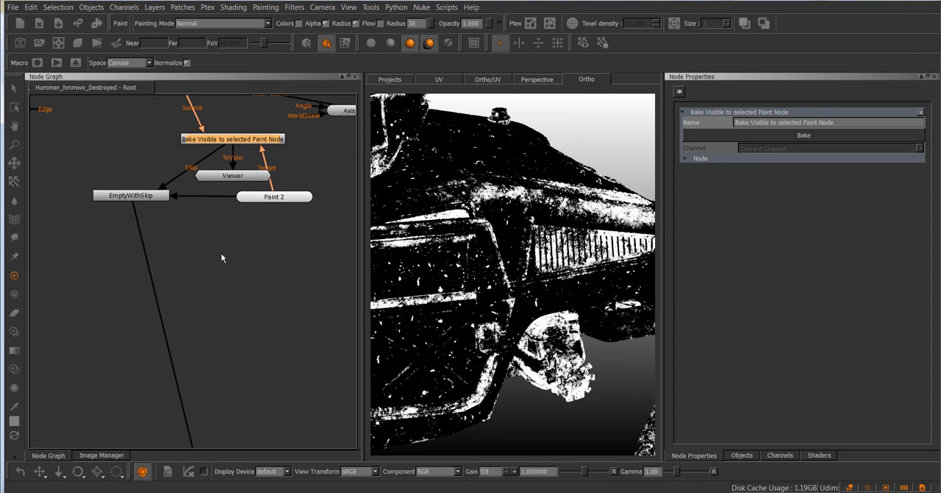
{"action": "key", "text": "n"}
{"action": "left_click", "coordinate": [418, 306]}
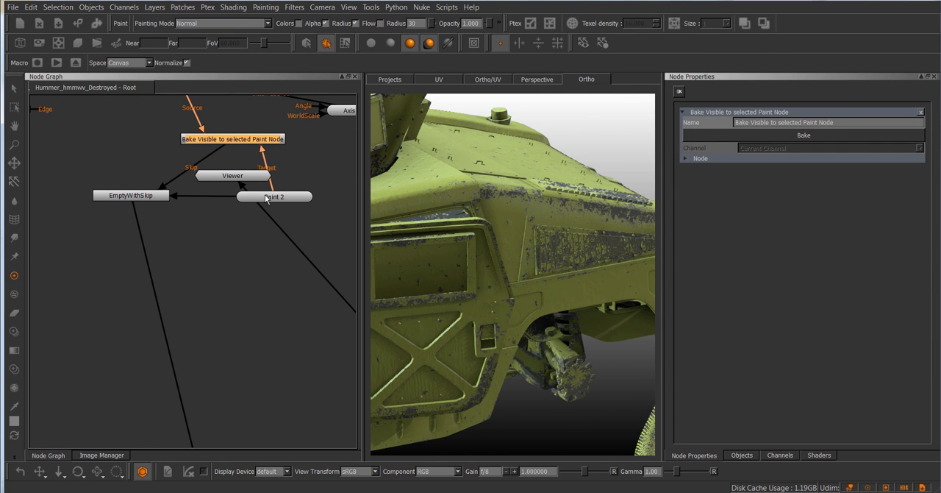
{"action": "middle_click_drag", "start_coordinate": [279, 212], "coordinate": [253, 238]}
{"action": "left_click", "coordinate": [213, 206]}
{"action": "left_click_drag", "start_coordinate": [214, 206], "coordinate": [272, 317]}
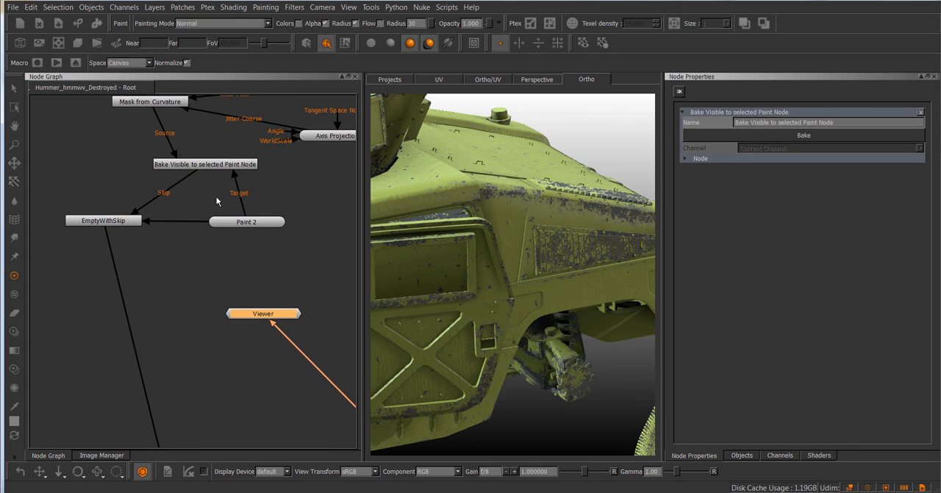
Bypass the EmptyWithSkip node so the live mask feeds the material instead of the baked paint
{"action": "middle_click_drag", "start_coordinate": [162, 129], "coordinate": [175, 144]}
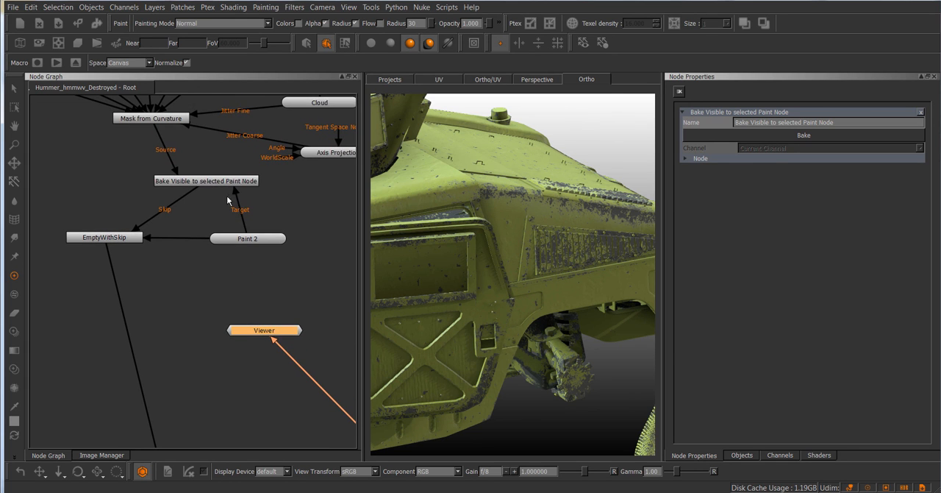
{"action": "scroll", "coordinate": [202, 273], "scroll_direction": "up", "scroll_amount": 2}
{"action": "scroll", "coordinate": [215, 282], "scroll_direction": "up", "scroll_amount": 1}
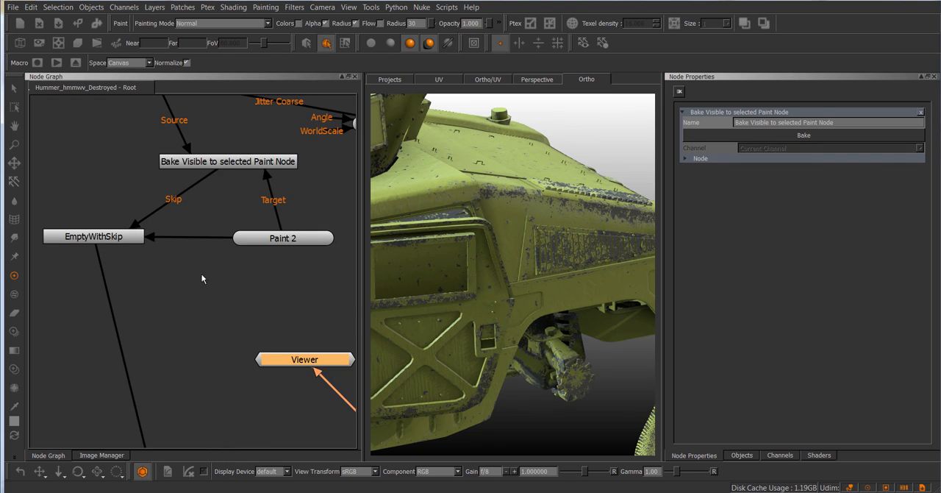
{"action": "middle_click_drag", "start_coordinate": [187, 239], "coordinate": [185, 234]}
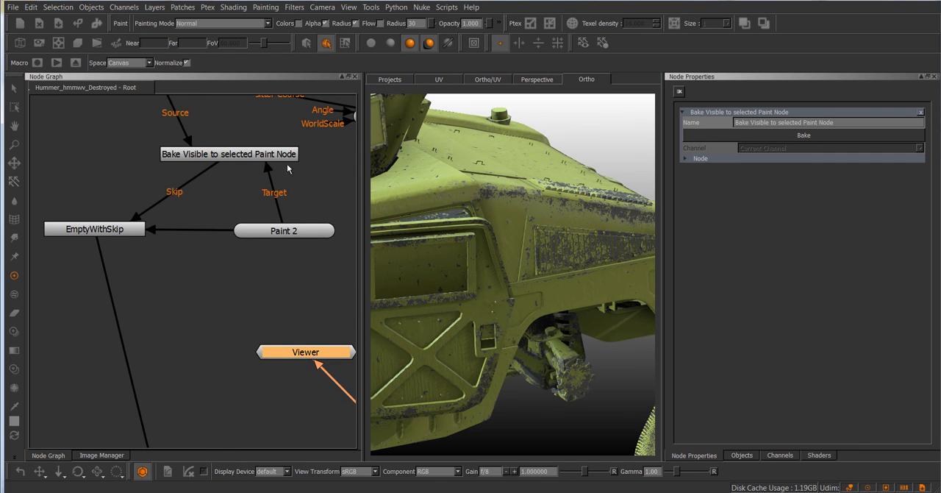
{"action": "middle_click_drag", "start_coordinate": [143, 109], "coordinate": [156, 167]}
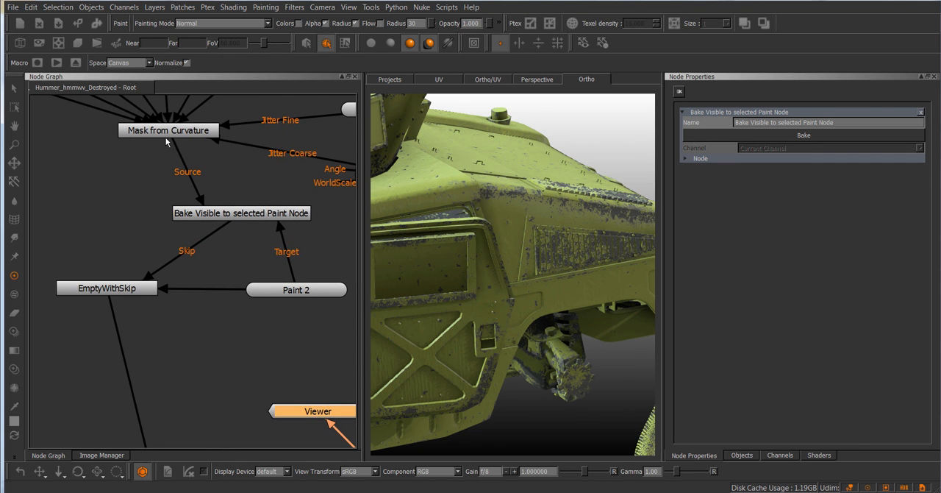
{"action": "left_click", "coordinate": [130, 290]}
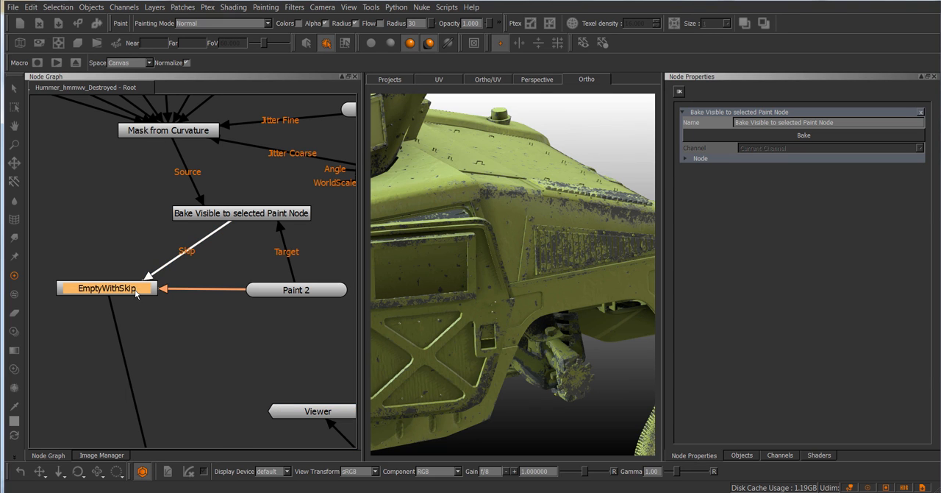
{"action": "right_click", "coordinate": [126, 289]}
{"action": "mouse_move", "coordinate": [151, 340]}
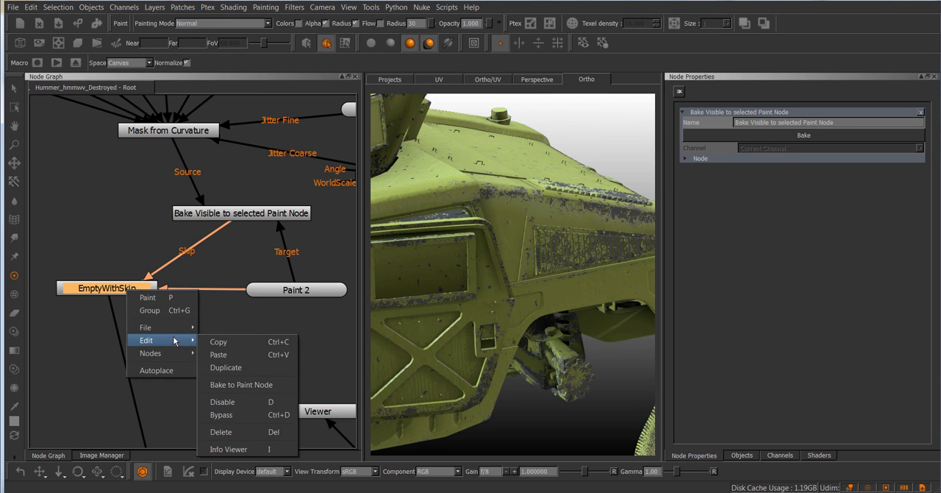
{"action": "left_click", "coordinate": [314, 369]}
{"action": "left_click", "coordinate": [122, 290]}
{"action": "key", "text": "ctrl+d"}
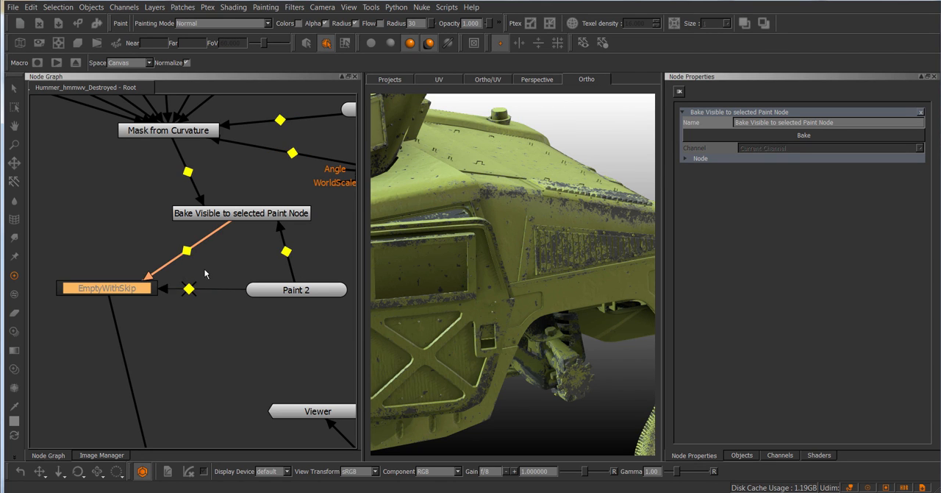
Set Mask from Curvature's Huge influence to 0.399 and its Spread to 2.465
{"action": "double_click", "coordinate": [148, 131]}
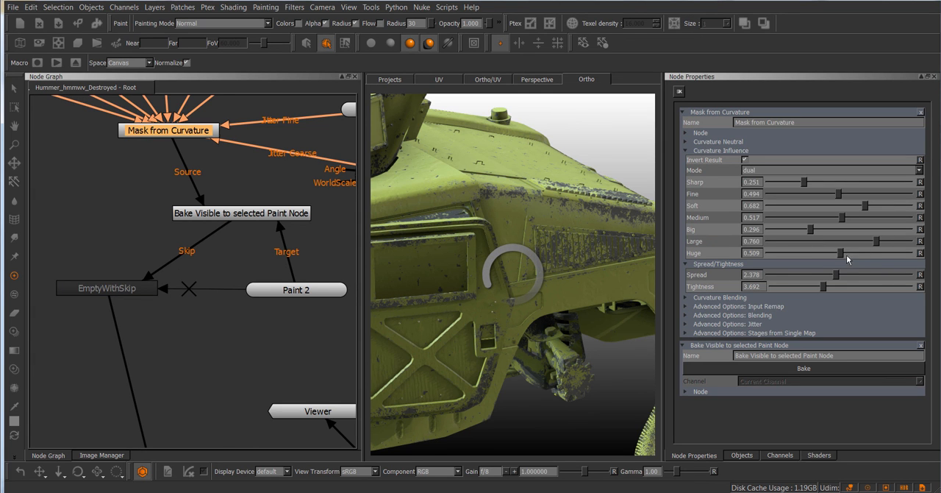
{"action": "left_click_drag", "start_coordinate": [842, 253], "coordinate": [838, 275]}
{"action": "left_click", "coordinate": [193, 311]}
View the bake node's output again and remove the bypass from EmptyWithSkip
{"action": "left_click", "coordinate": [127, 289]}
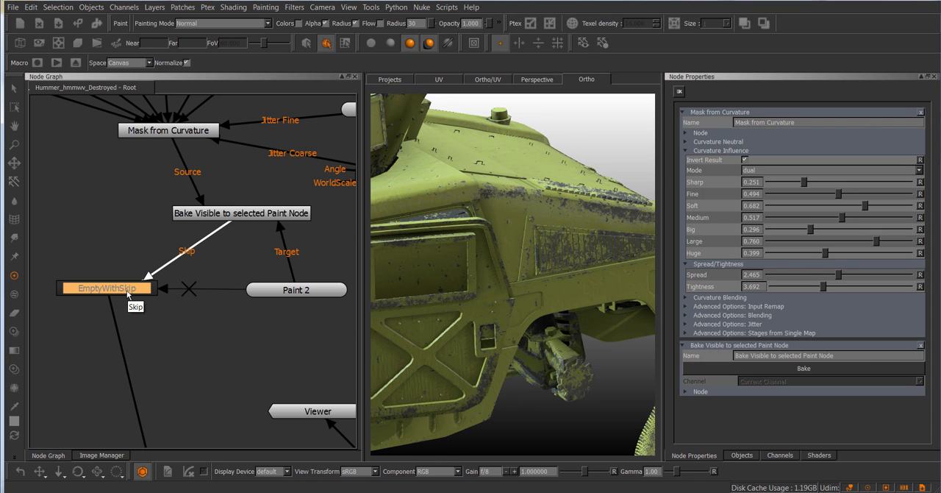
{"action": "left_click", "coordinate": [261, 211]}
{"action": "key", "text": "v"}
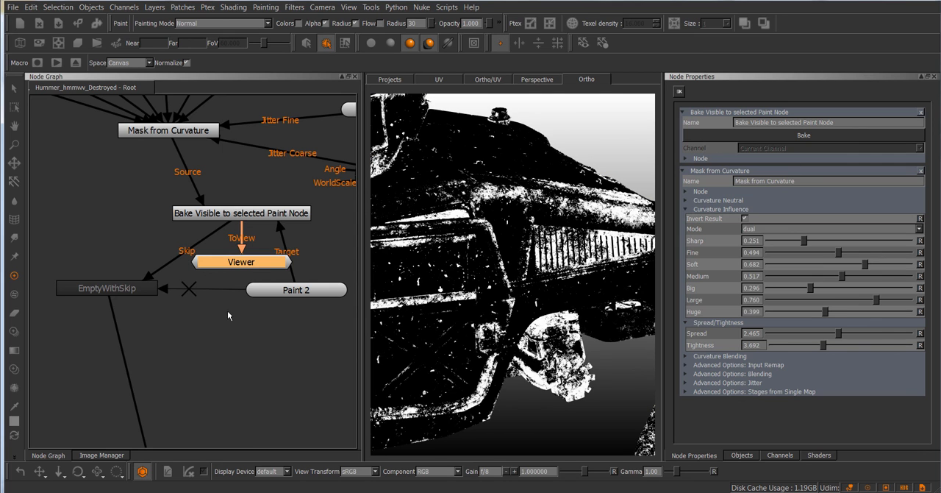
{"action": "left_click", "coordinate": [133, 290]}
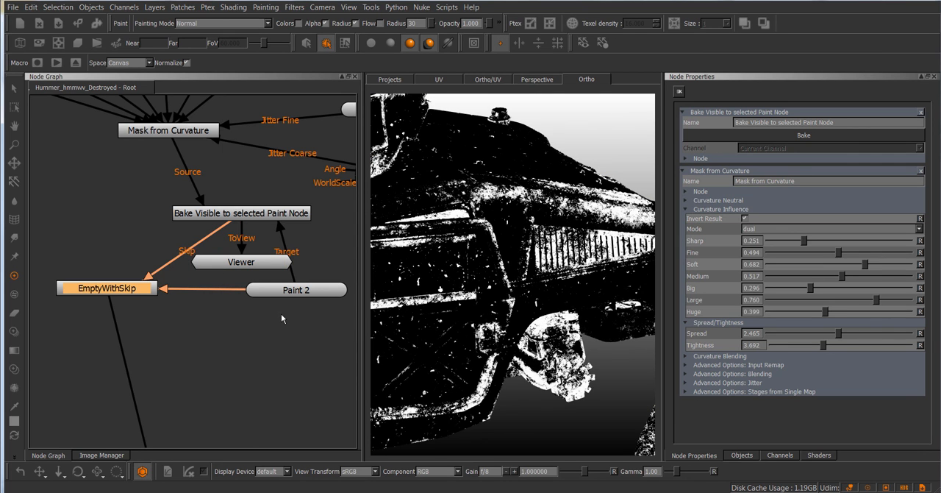
{"action": "scroll", "coordinate": [184, 183], "scroll_direction": "down", "scroll_amount": 4}
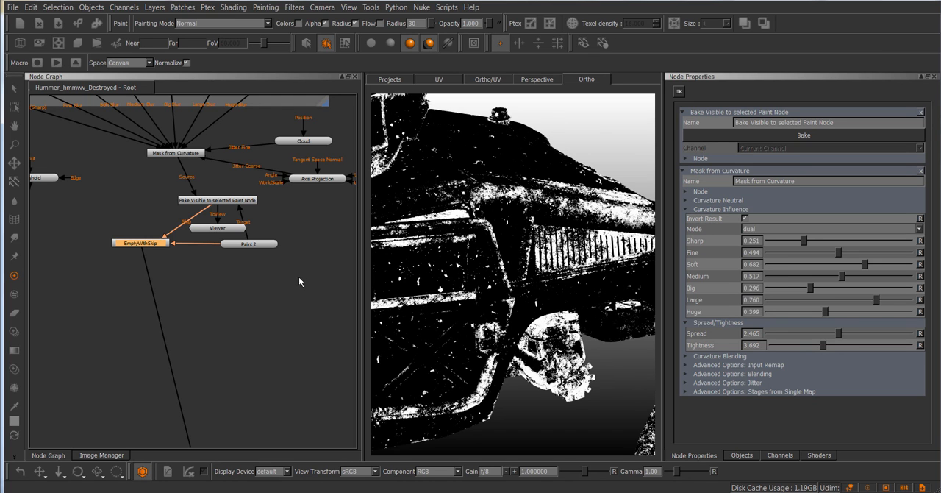
{"action": "middle_click_drag", "start_coordinate": [299, 276], "coordinate": [302, 280]}
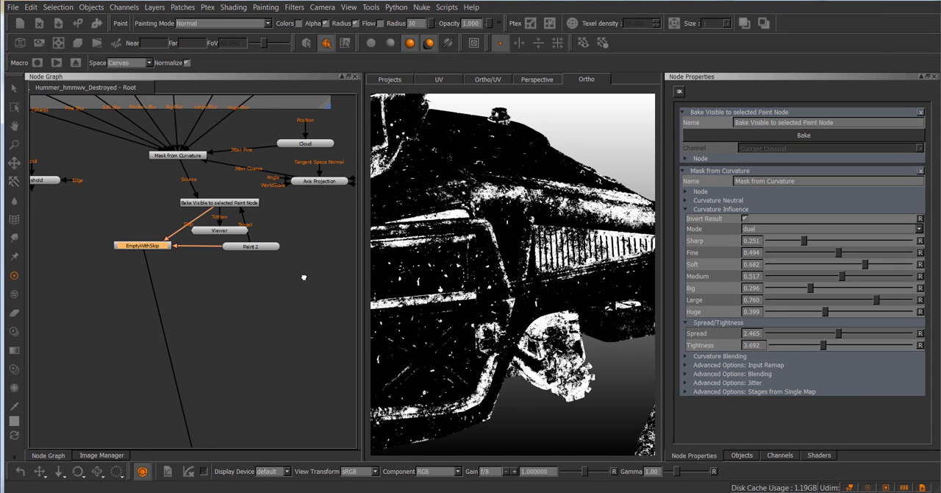
{"action": "middle_click_drag", "start_coordinate": [306, 280], "coordinate": [306, 283]}
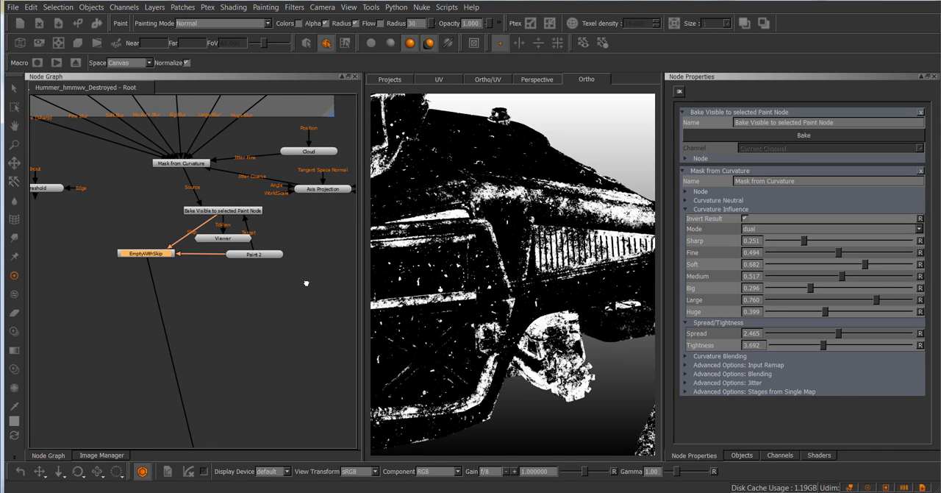